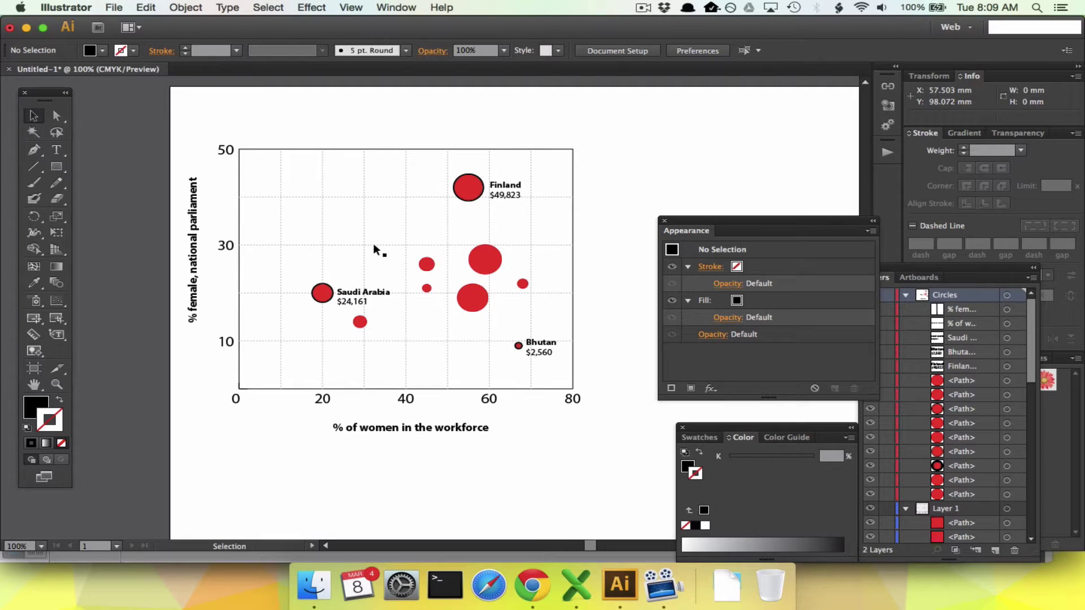
Step: Switch to Excel's Workbook1, which holds the country data
click(576, 585)
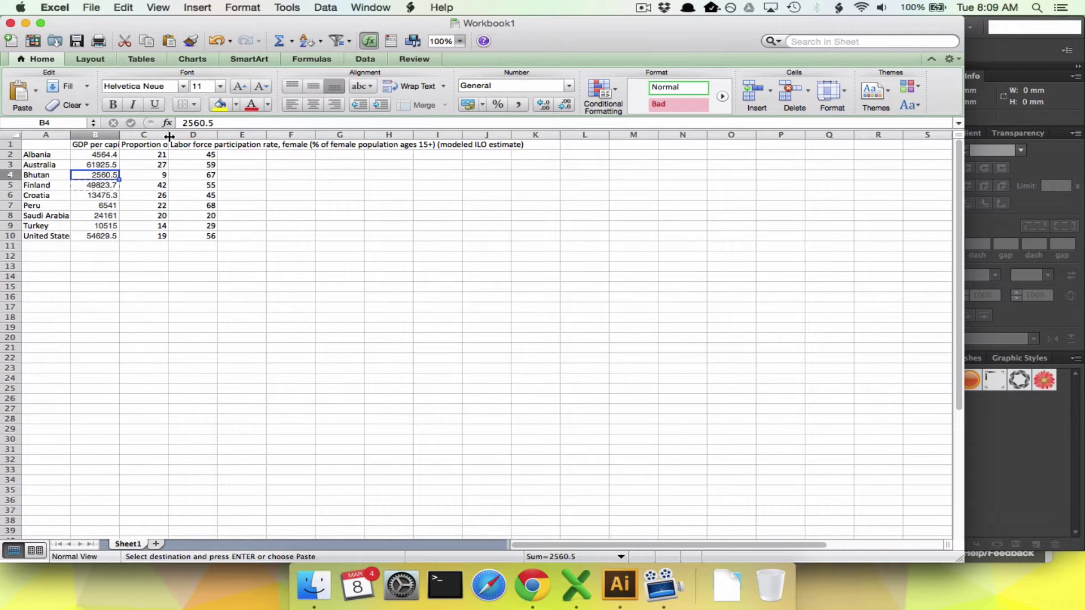
Step: Read the B1–D1 column headers in Excel, then return to Illustrator's reference chart
click(100, 146)
key(Right)
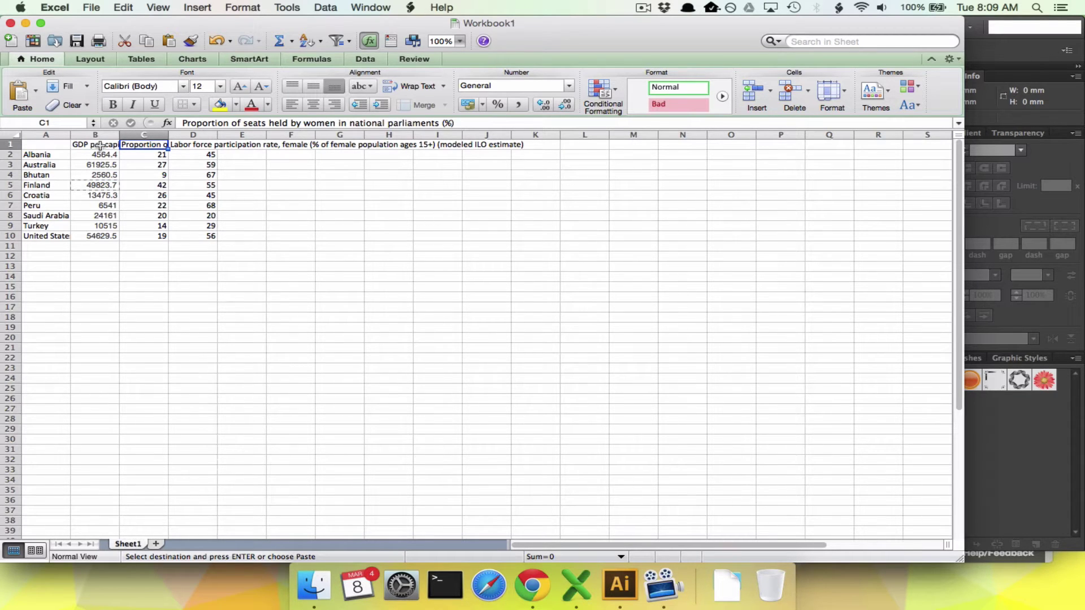
key(Right)
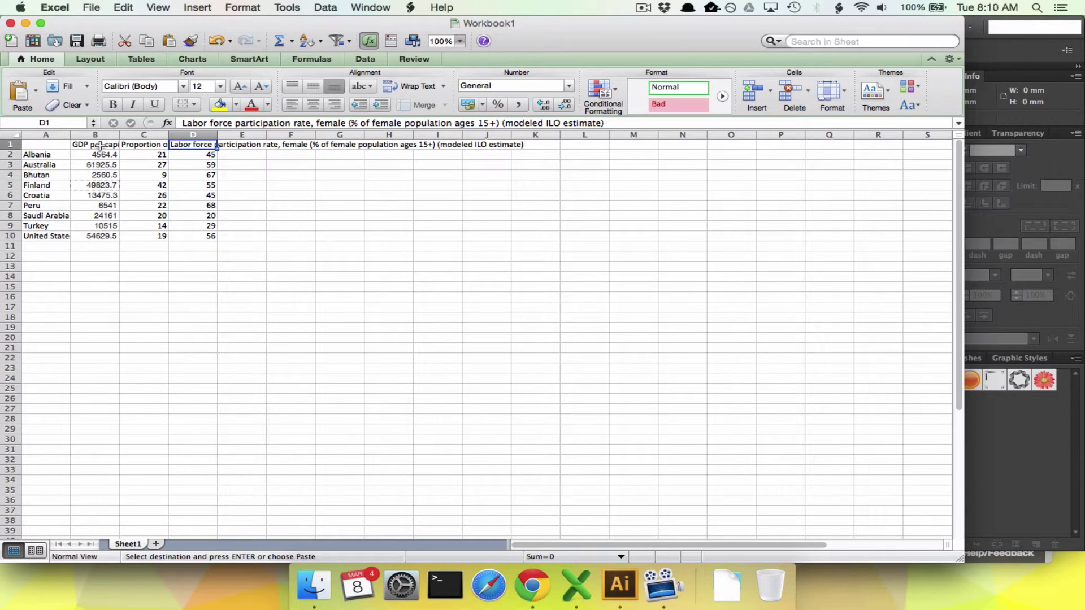
key(Left)
key(Left)
key(Left)
key(super+Tab)
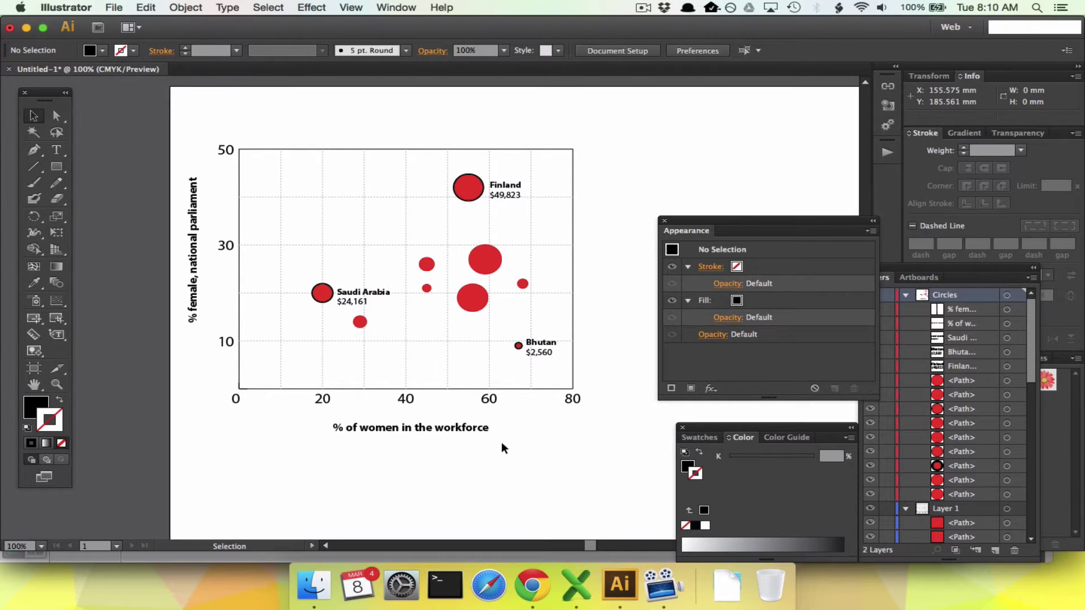
Step: Draw a new scatter graph beside the reference chart with the Scatter Graph Tool
scroll(399, 456, right, 10)
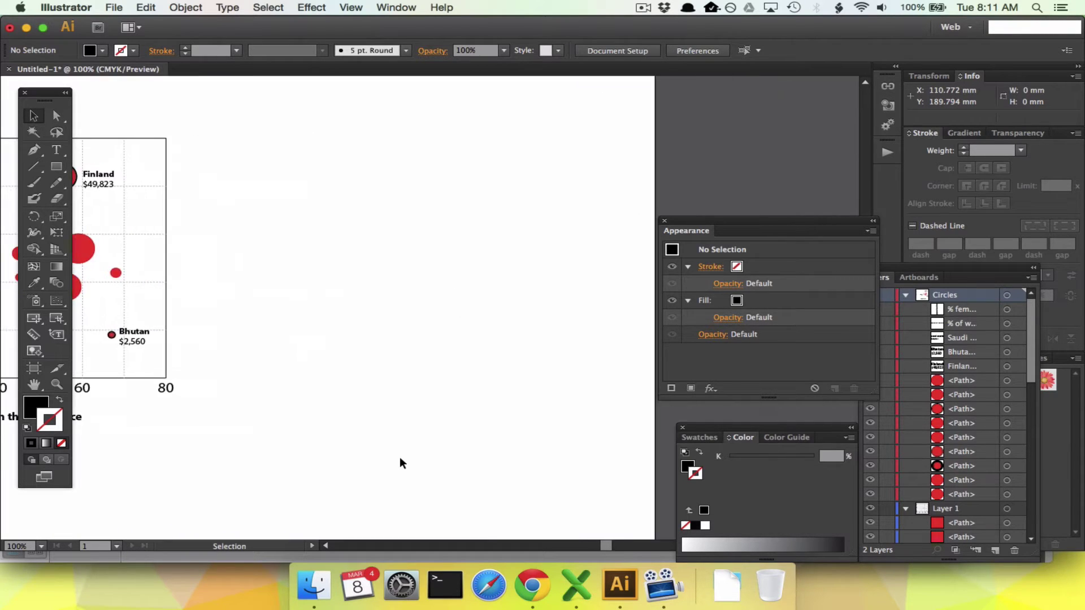
drag(57, 300, 151, 397)
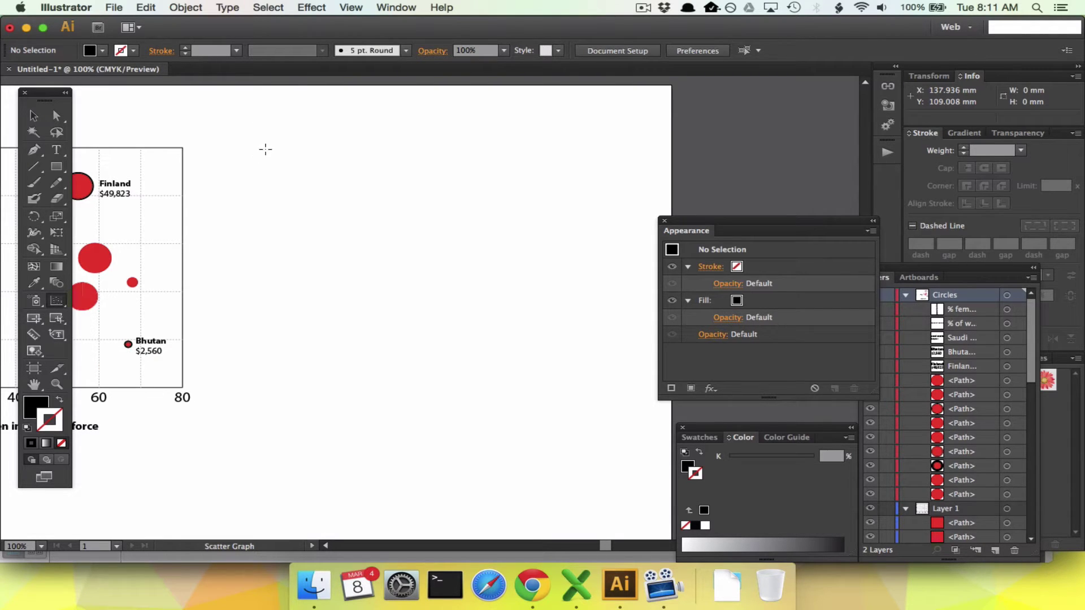
drag(265, 149, 619, 382)
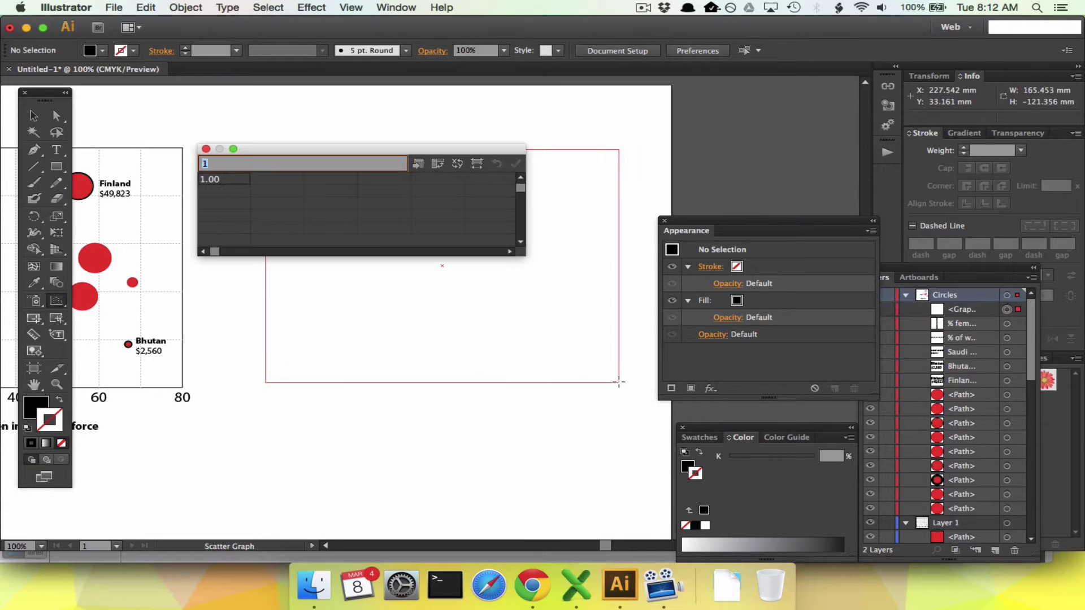
drag(283, 150, 395, 164)
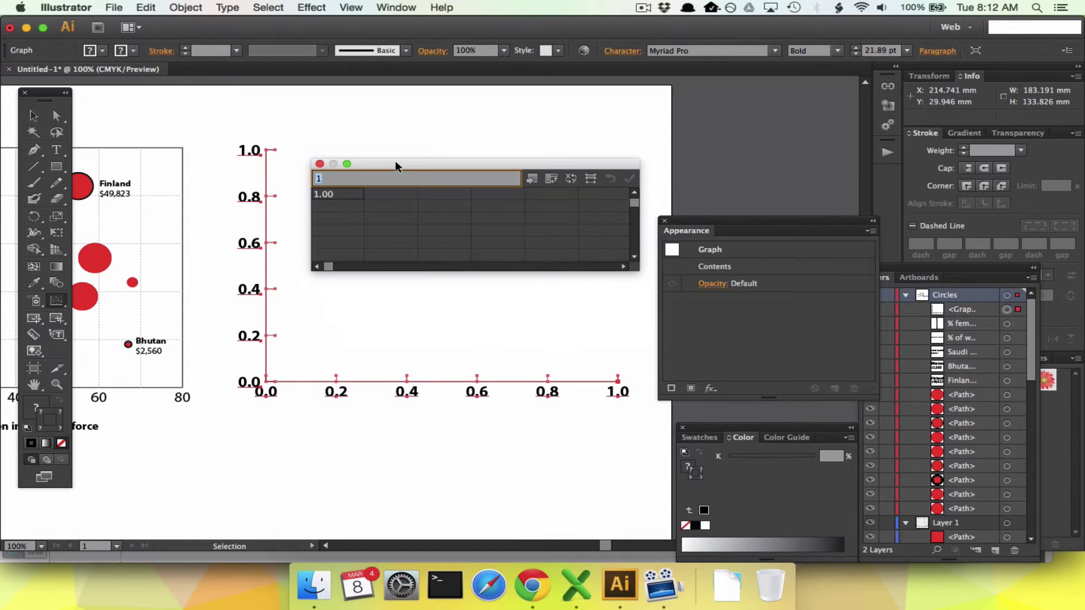
Step: Copy Excel's seat-share and labour-force columns C1:D10 into the graph data sheet
key(super+Tab)
click(159, 145)
key(shift+Right)
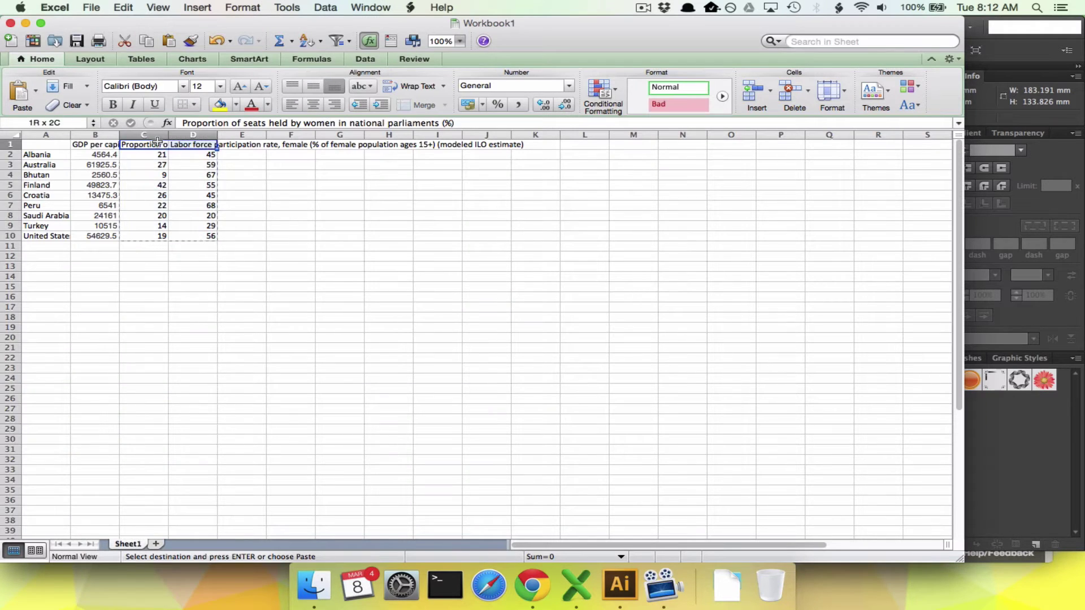
key(shift+Down)
key(shift+Down)
key(shift+Down)
key(shift+Down)
key(shift+Down)
key(shift+Down)
key(shift+Down)
key(shift+Down)
key(shift+Down)
key(super+c)
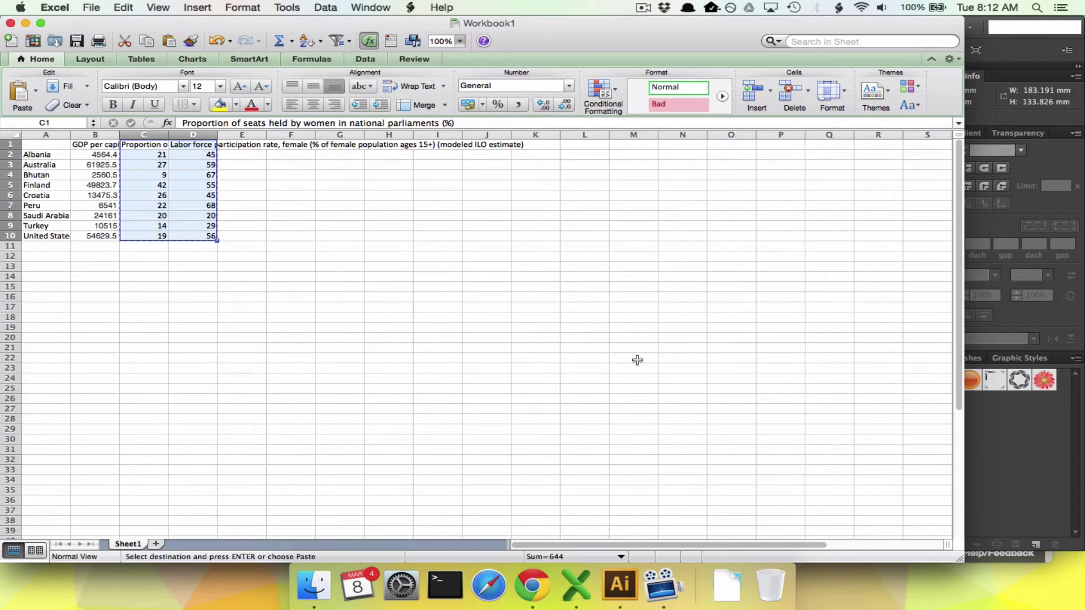
key(super+Tab)
key(super+v)
Step: Apply the pasted data to the scatter graph and close its data window
click(631, 182)
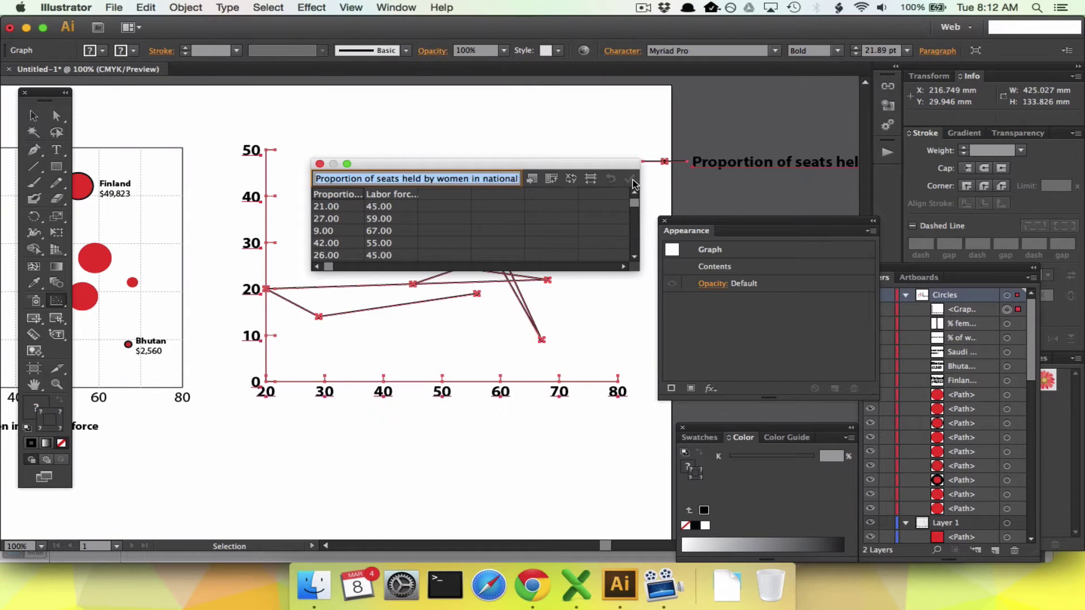
click(320, 164)
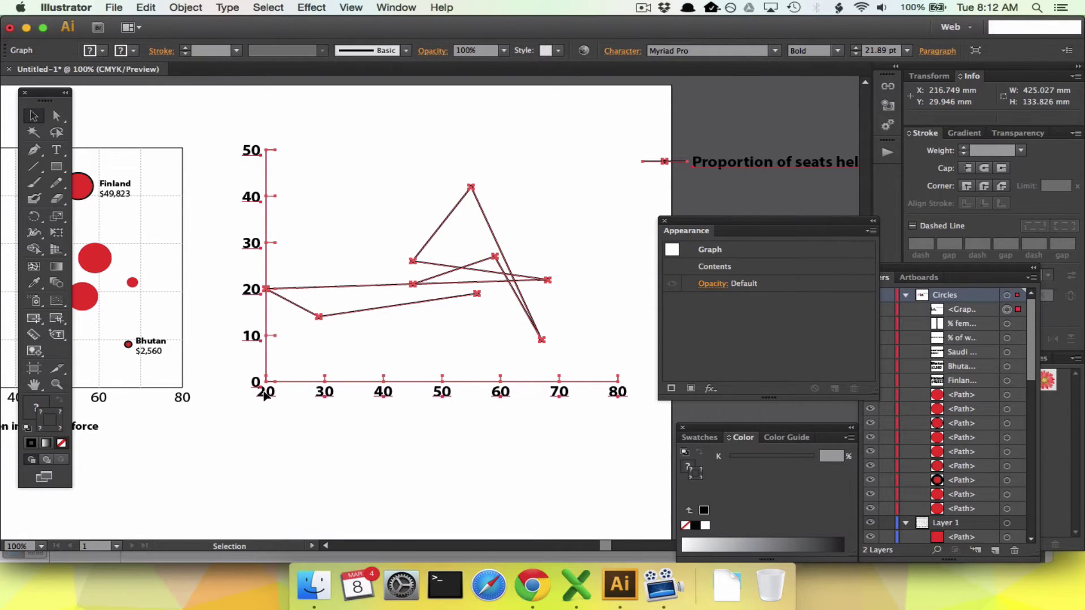
Step: In Graph Type, turn off Connect Data Points and set the bottom axis to 0–80 with 8 divisions
right_click(256, 290)
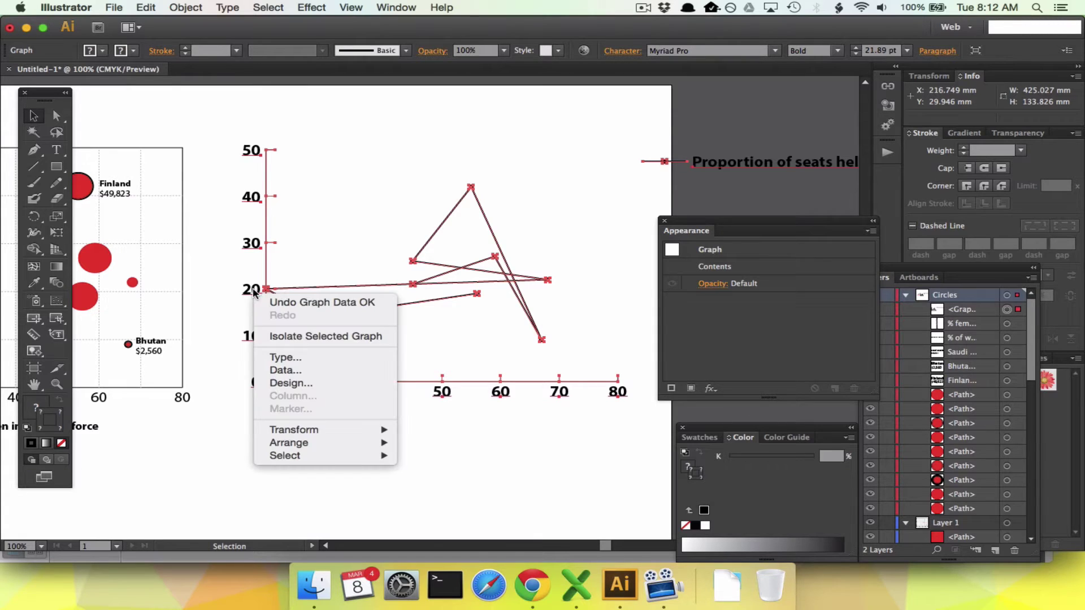
click(335, 358)
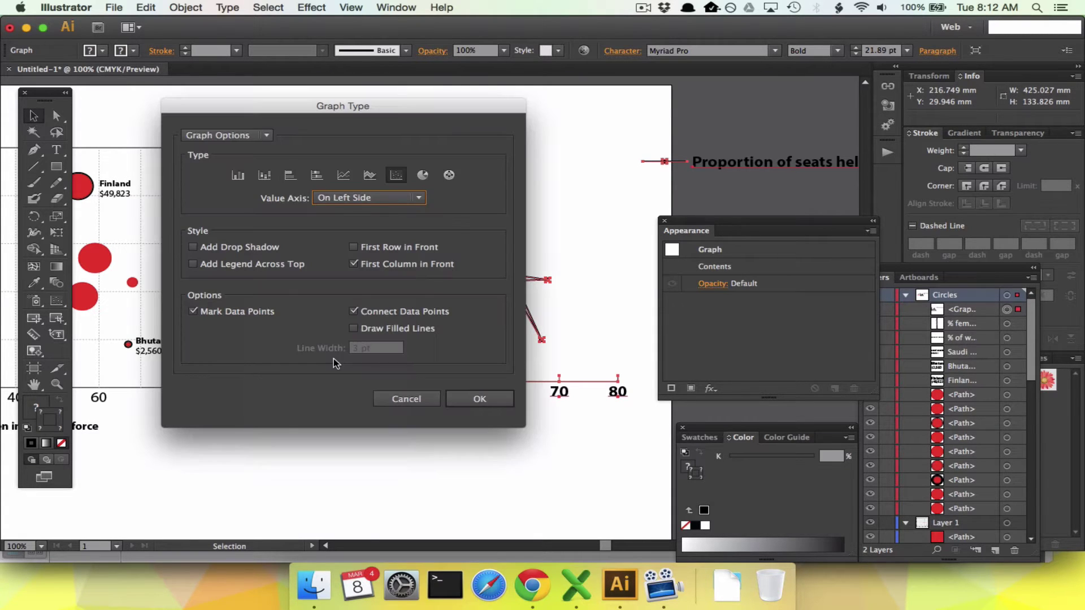
click(428, 316)
click(252, 137)
click(237, 178)
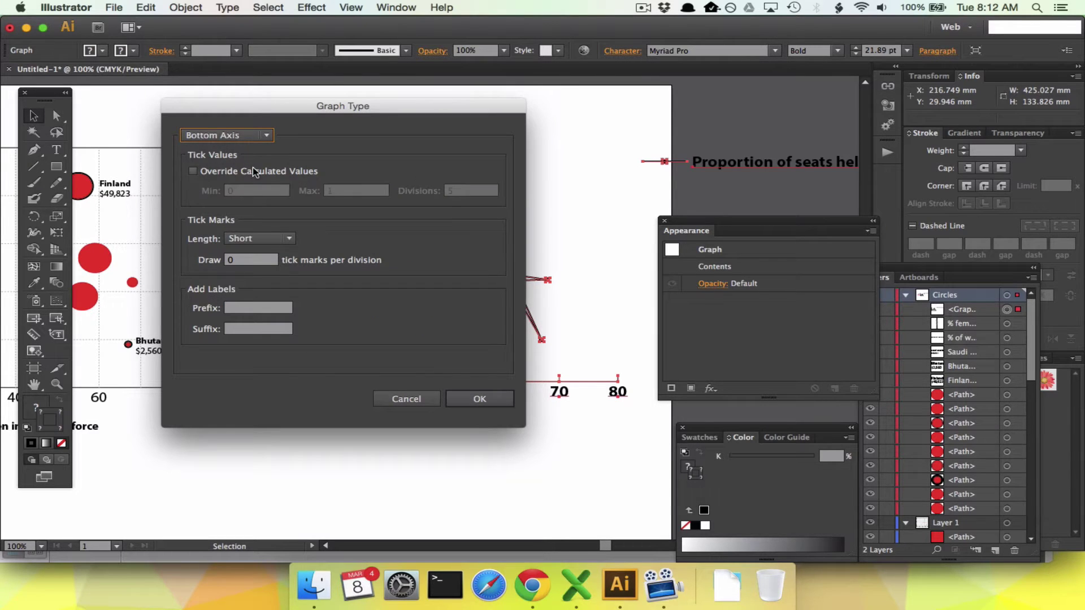
click(253, 171)
double_click(268, 191)
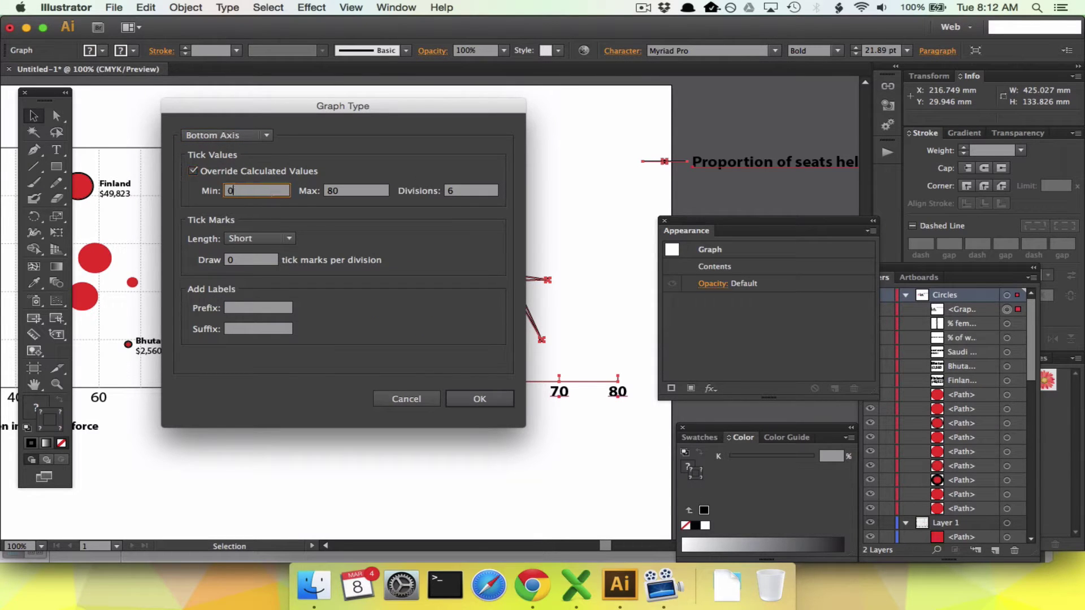
double_click(487, 190)
click(480, 401)
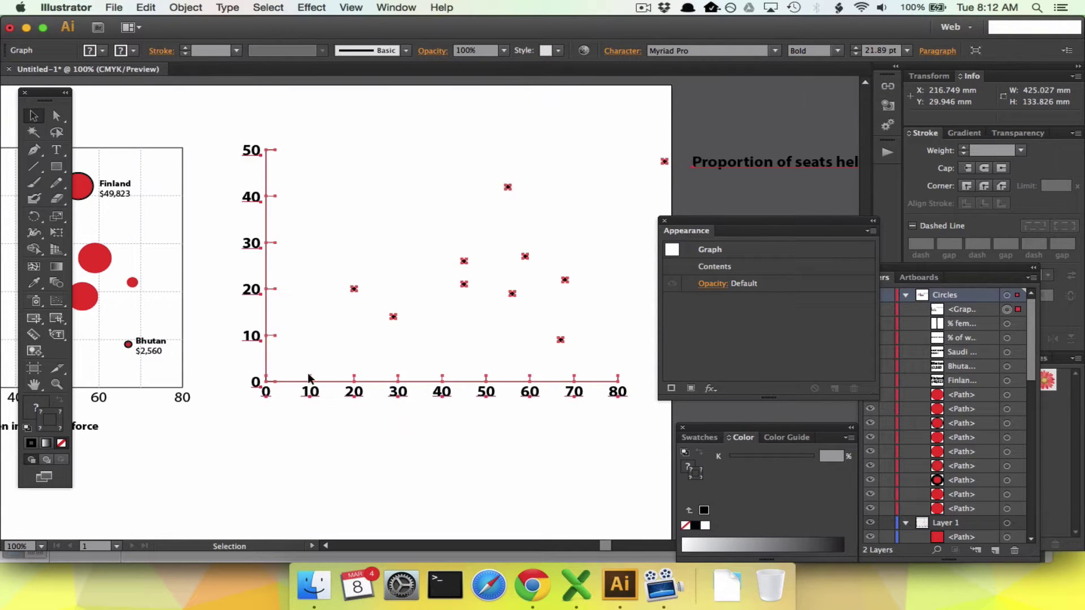
click(370, 360)
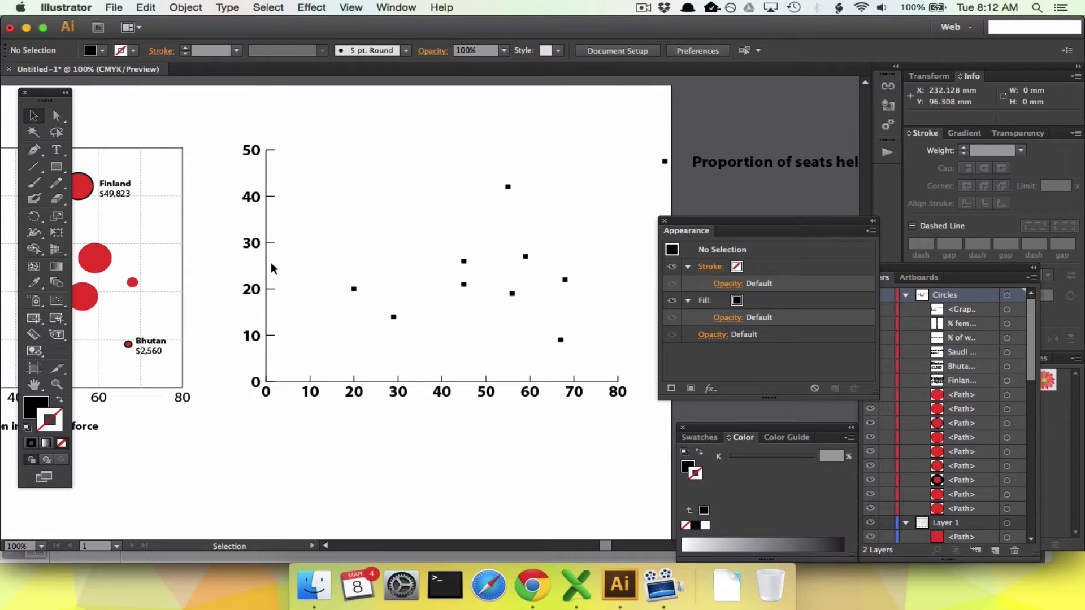
Step: Set both Value Axis and Bottom Axis tick length to Full Width for a full grid
right_click(253, 246)
click(311, 313)
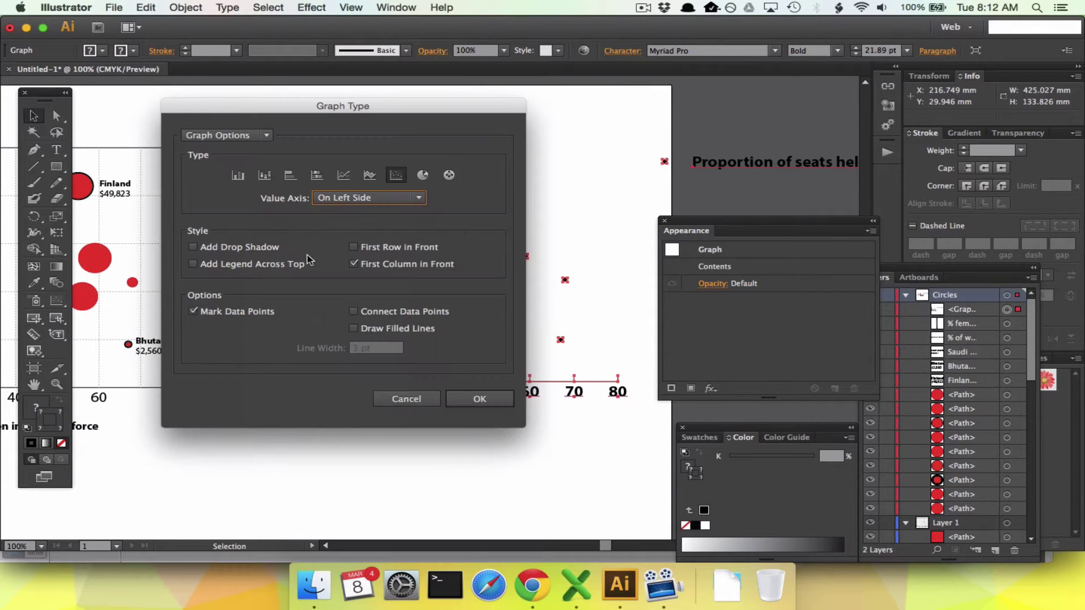
click(243, 135)
click(226, 162)
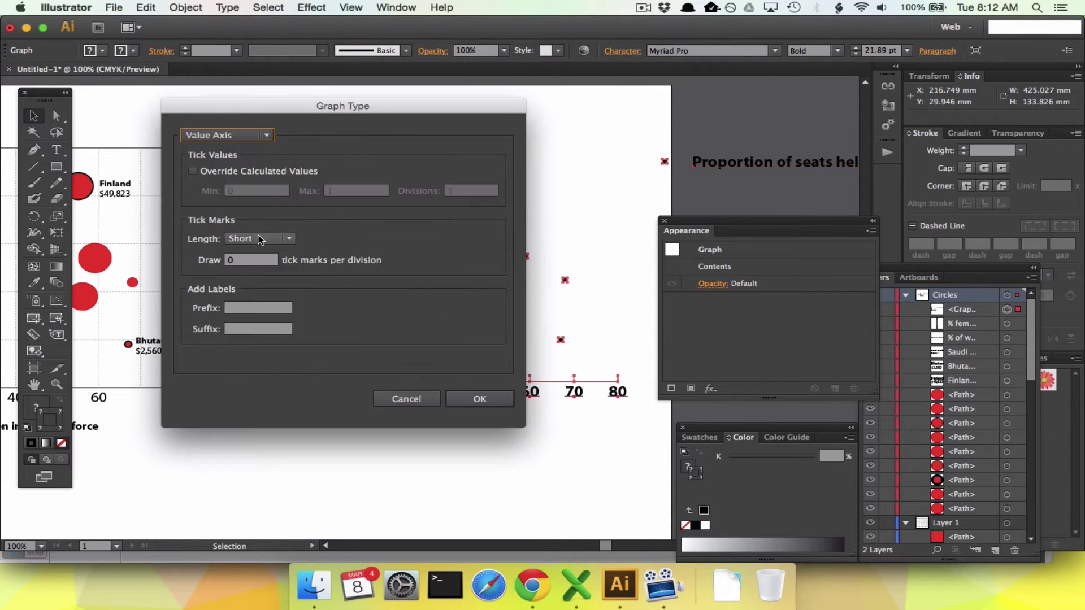
click(259, 240)
click(261, 283)
click(243, 135)
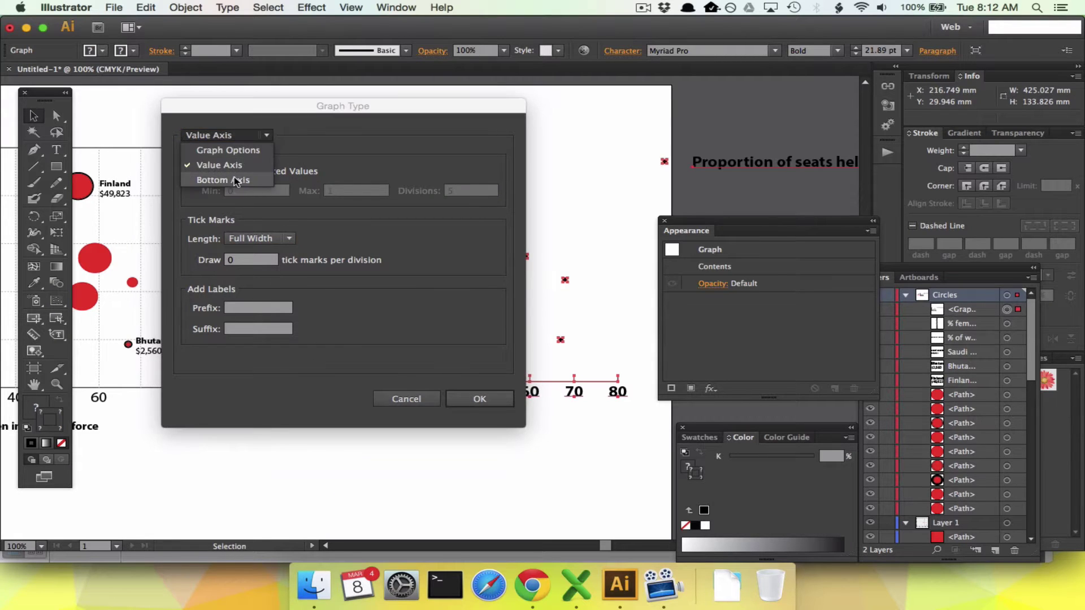
click(239, 180)
click(259, 239)
click(267, 283)
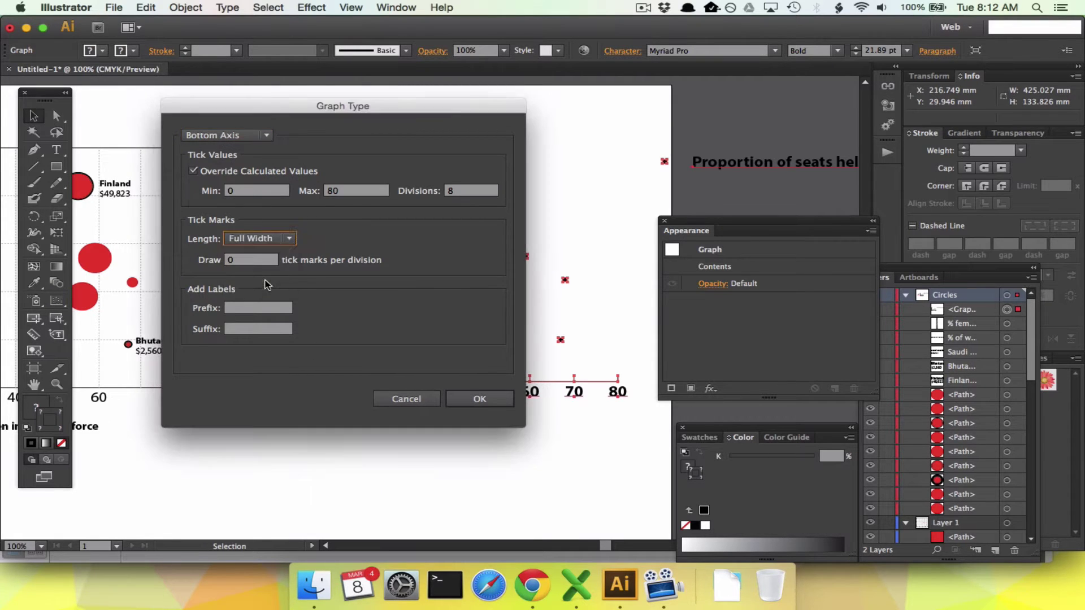
click(493, 402)
click(447, 432)
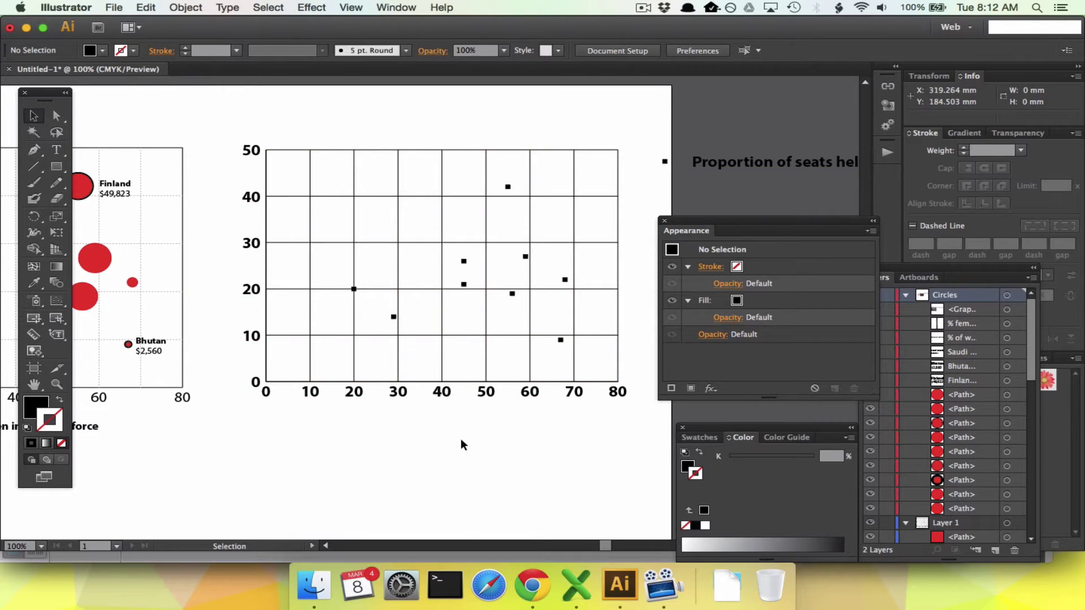
Step: Draw a pie graph below the scatter graph
scroll(460, 439, right, 2)
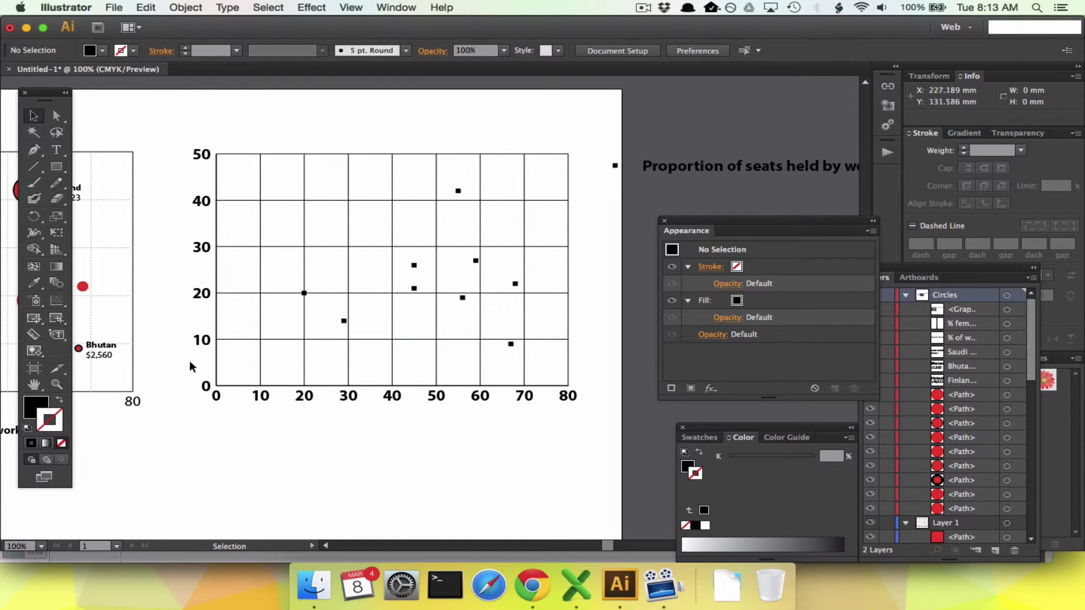
click(57, 301)
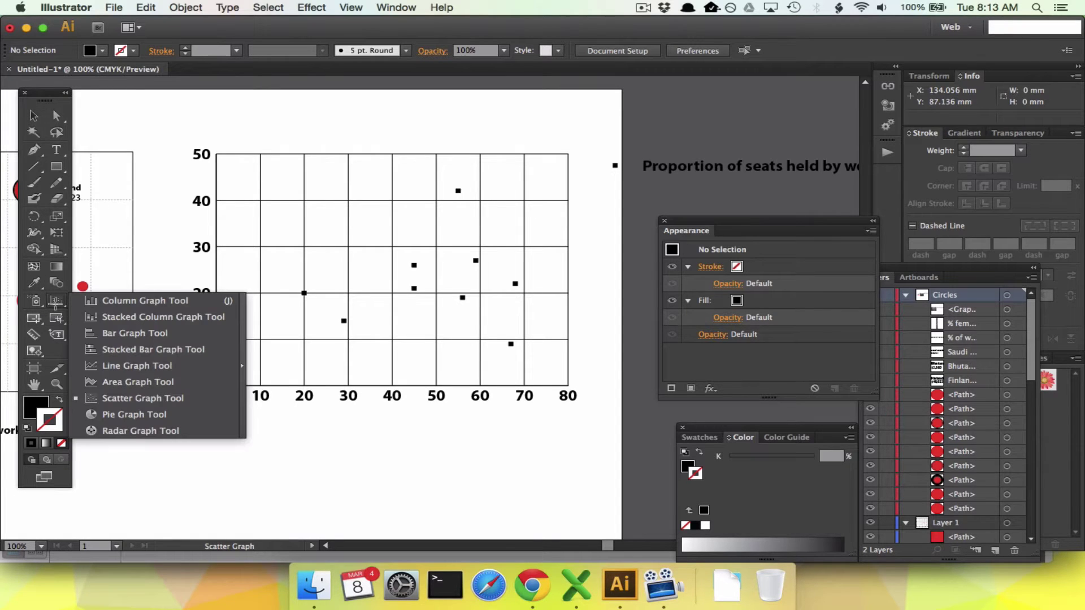
drag(105, 307, 131, 414)
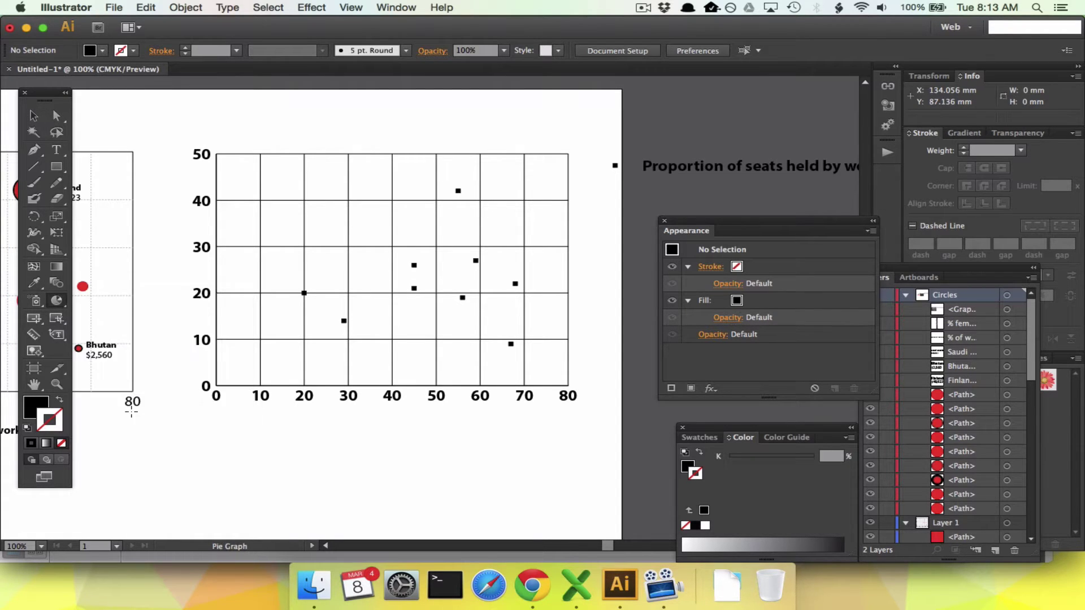
scroll(240, 431, down, 5)
scroll(240, 431, up, 2)
drag(160, 309, 590, 406)
Step: Paste Excel's country names and GDP per capita (A1:B10) into the pie graph's data sheet
key(super+Tab)
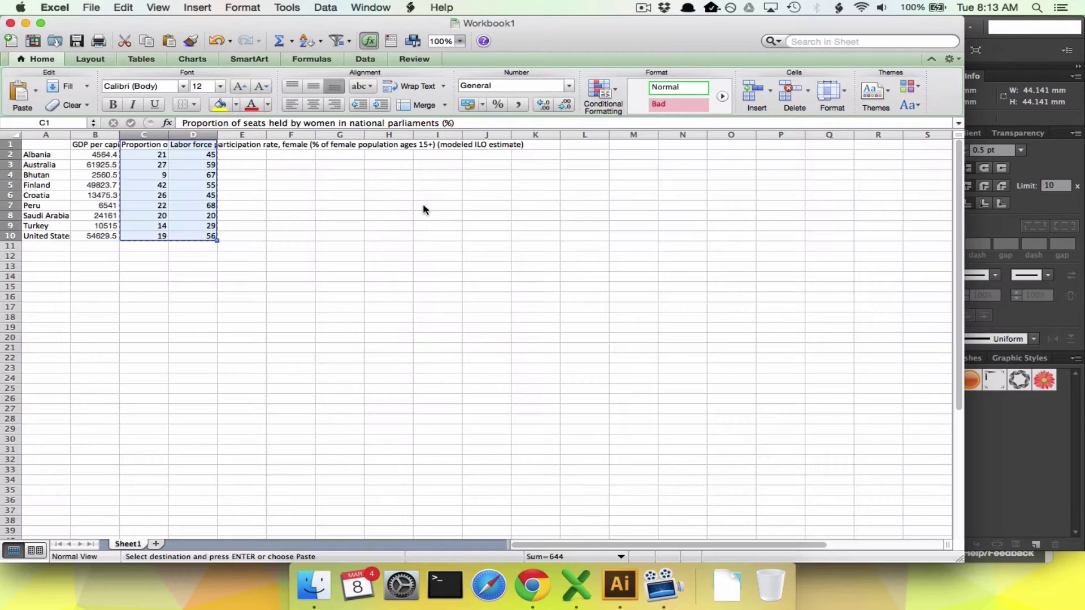
drag(46, 145, 102, 235)
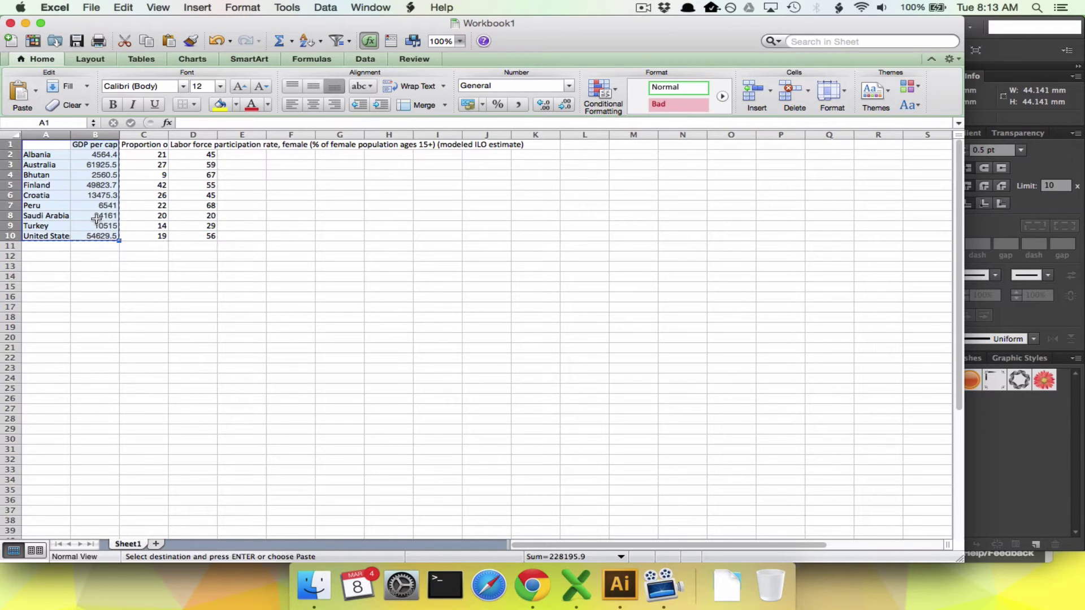
key(super+Tab)
click(344, 196)
key(super+v)
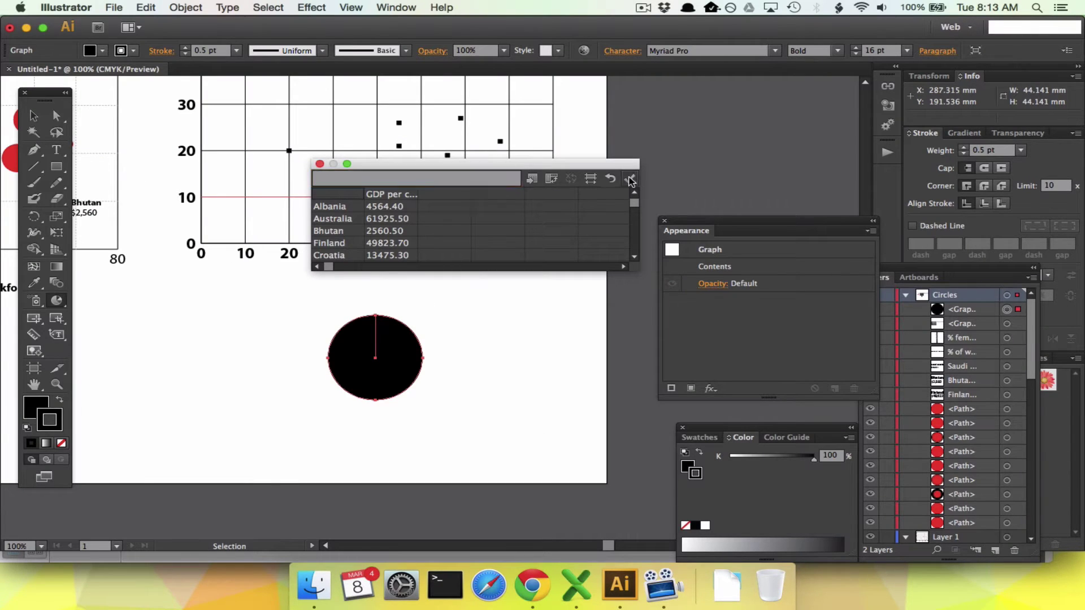
Step: Apply the GDP data to the pie graph, close its data window and view the whole chart
click(630, 179)
click(319, 165)
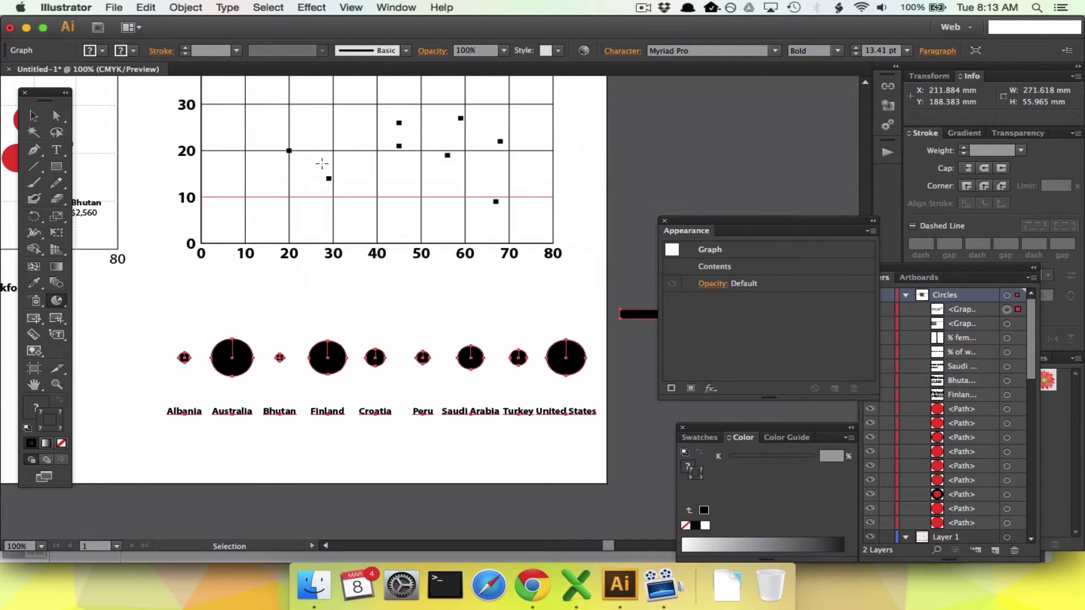
click(31, 114)
click(155, 300)
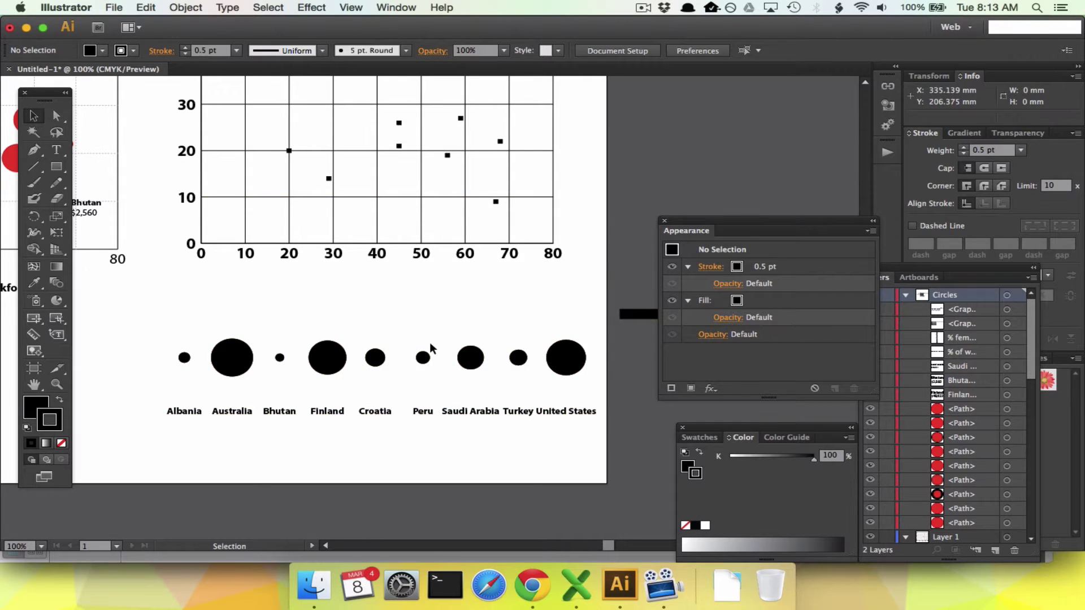
scroll(429, 342, up, 3)
scroll(429, 342, right, 1)
scroll(430, 346, up, 1)
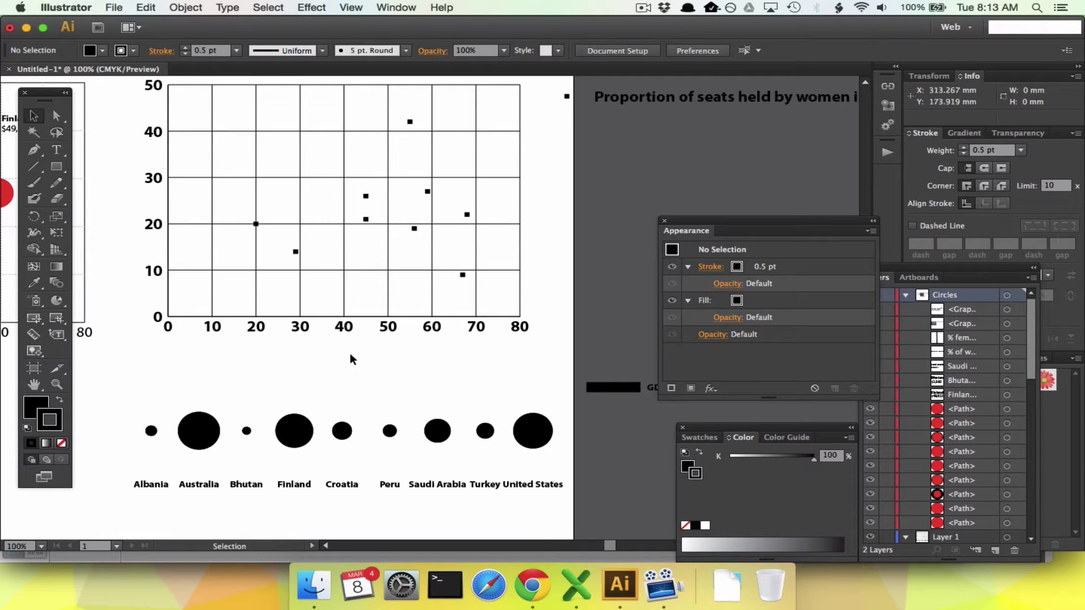
key(super+Tab)
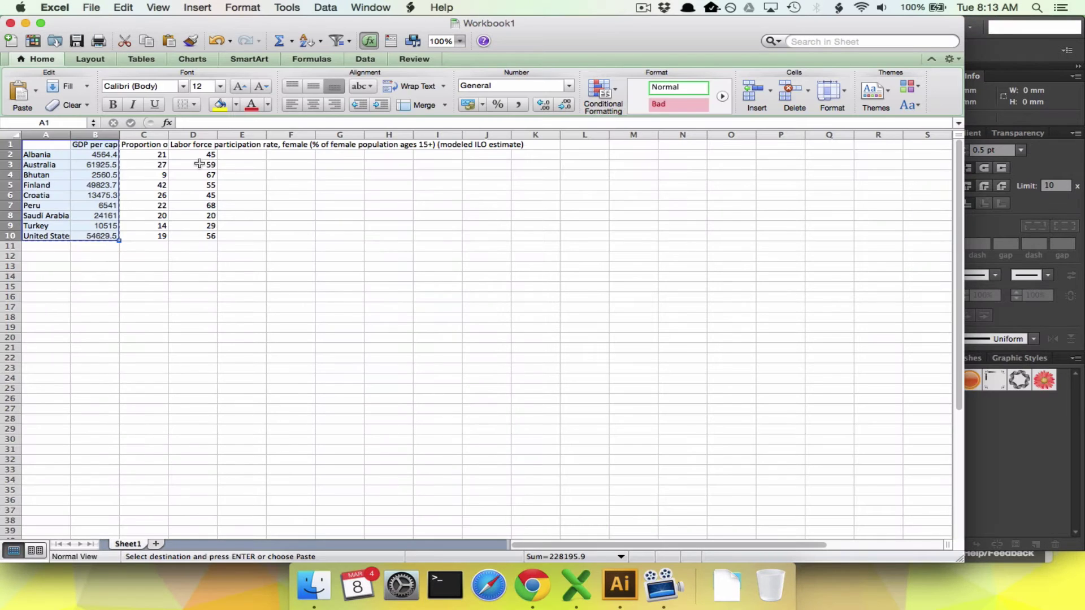
click(200, 164)
key(super+Tab)
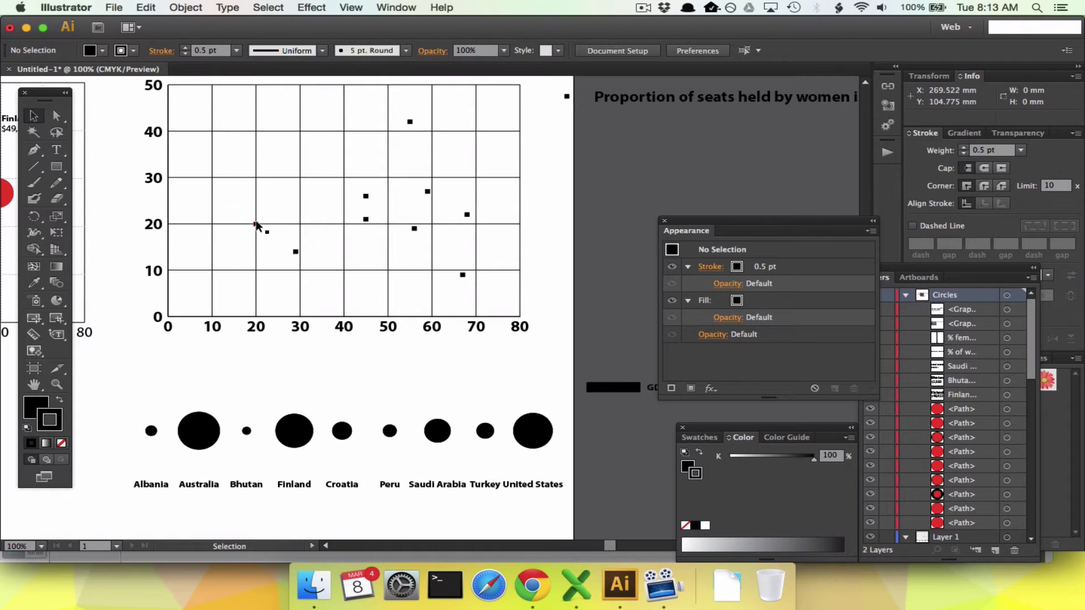
key(super+Tab)
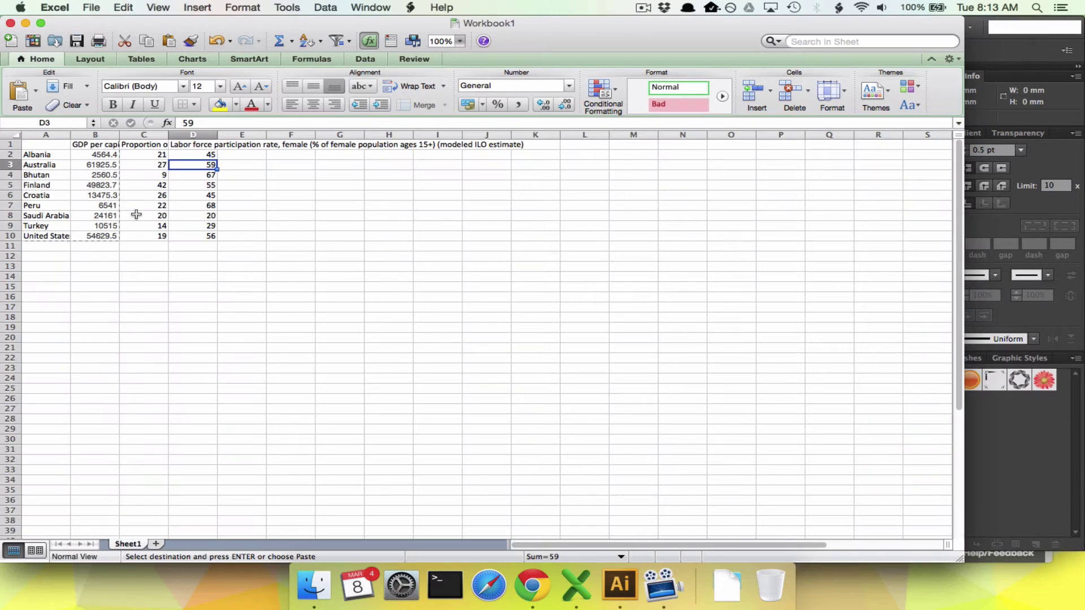
click(193, 214)
key(super+Tab)
drag(401, 384, 300, 323)
key(super+z)
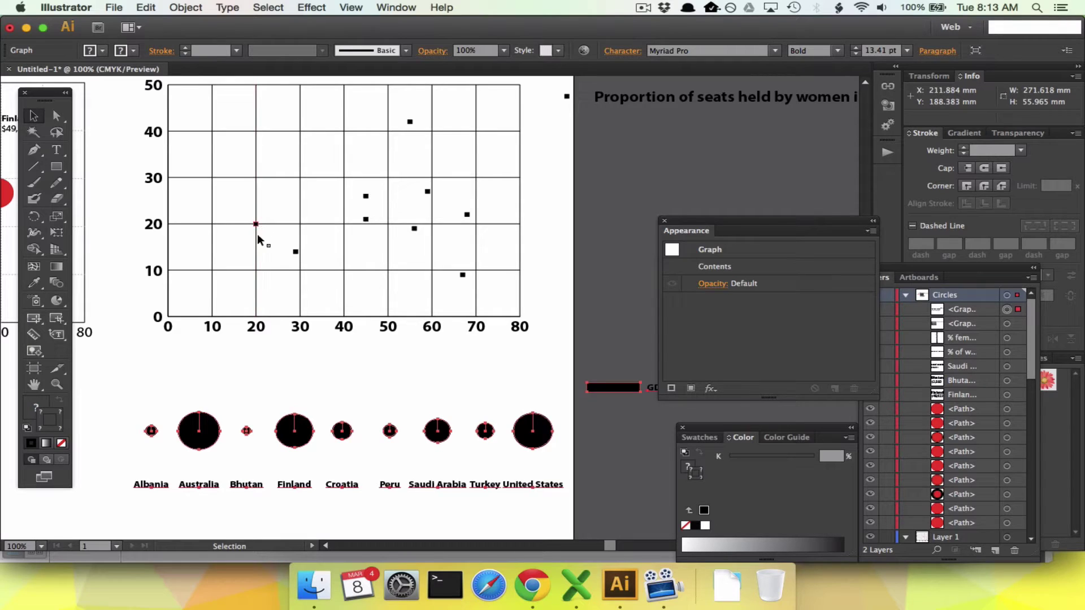
Step: Try dragging the Saudi Arabia bubble with Direct Selection, then return to the Selection tool
click(234, 388)
click(54, 117)
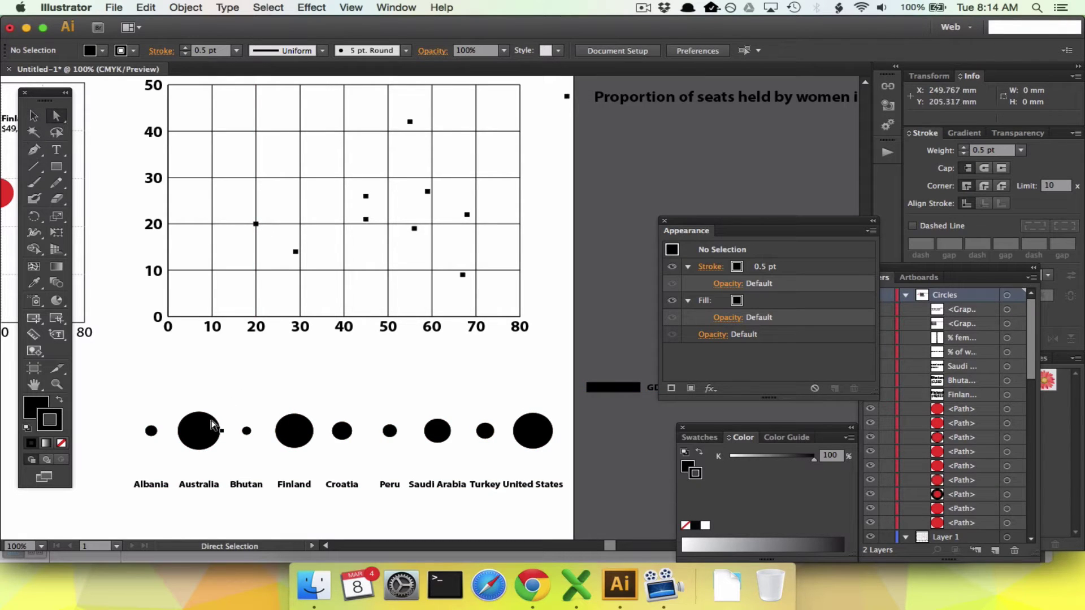
mouse_move(435, 433)
mouse_down()
mouse_move(253, 221)
mouse_move(424, 435)
mouse_move(436, 433)
mouse_up()
key(v)
Step: Ungroup the scatter graph repeatedly, confirming the warning, until its parts are separate paths
click(150, 185)
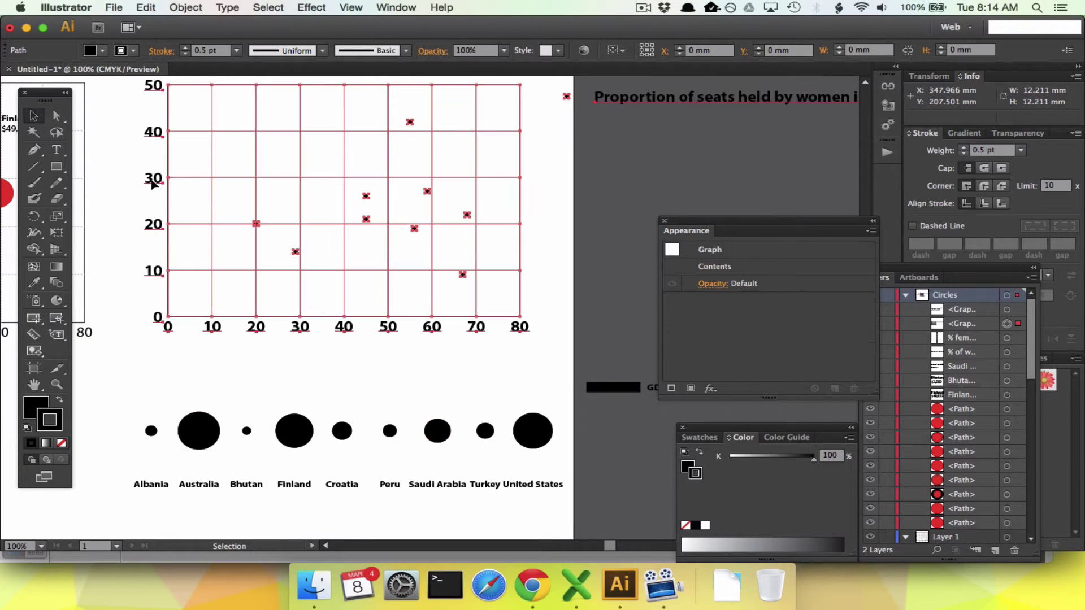
click(185, 7)
click(199, 91)
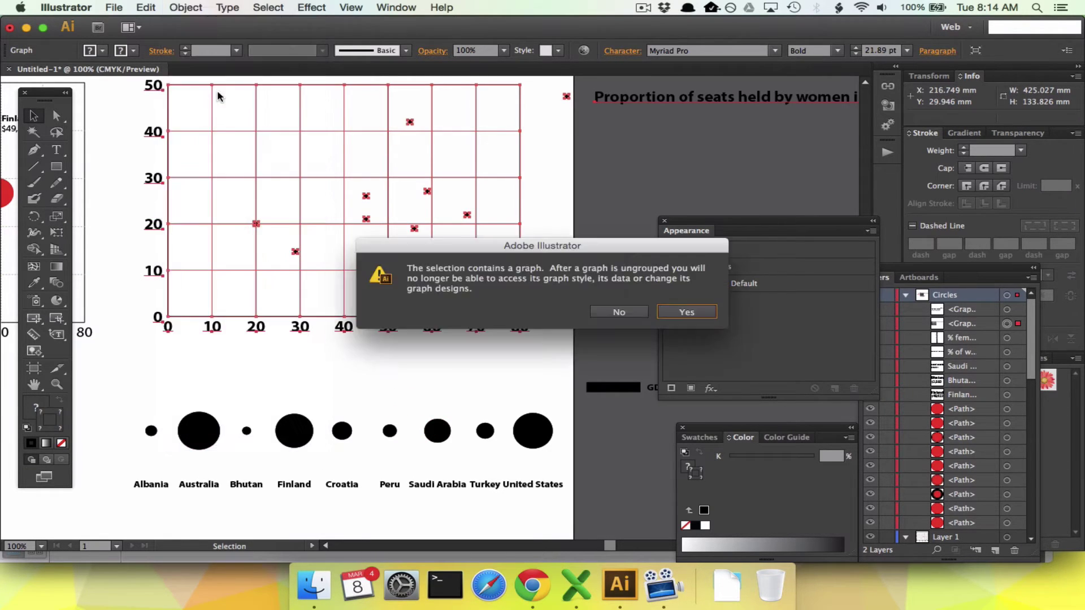
click(687, 313)
click(277, 8)
mouse_move(185, 7)
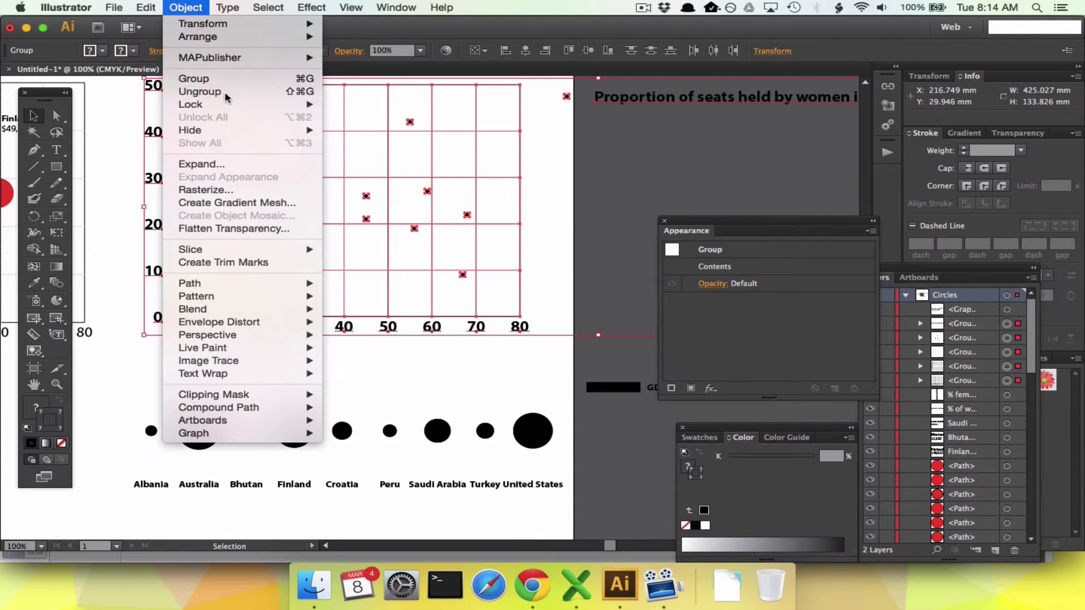
click(225, 94)
click(196, 7)
click(205, 91)
click(188, 7)
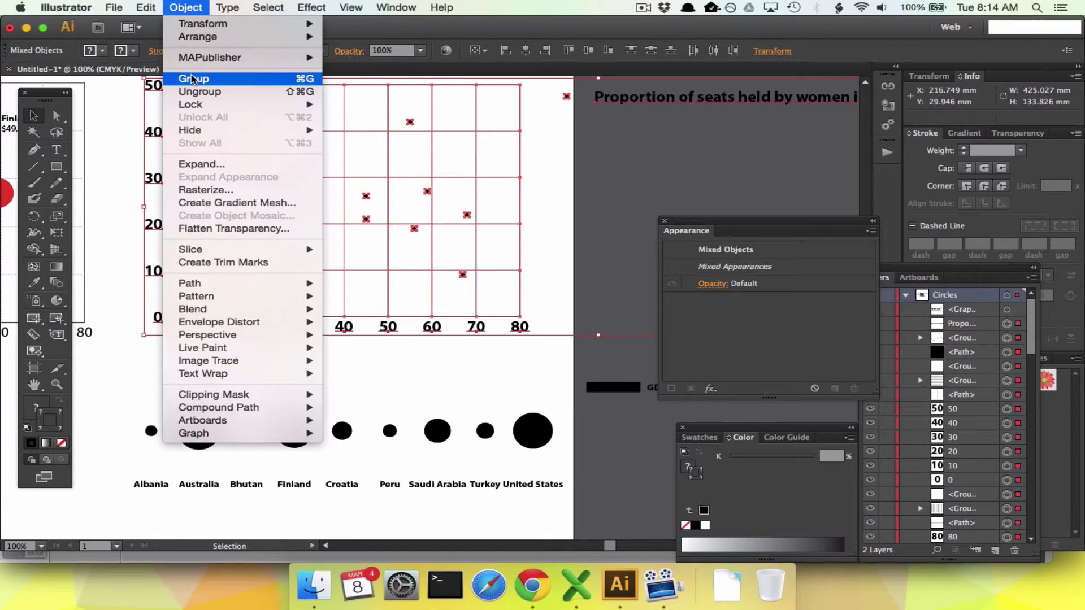
click(197, 93)
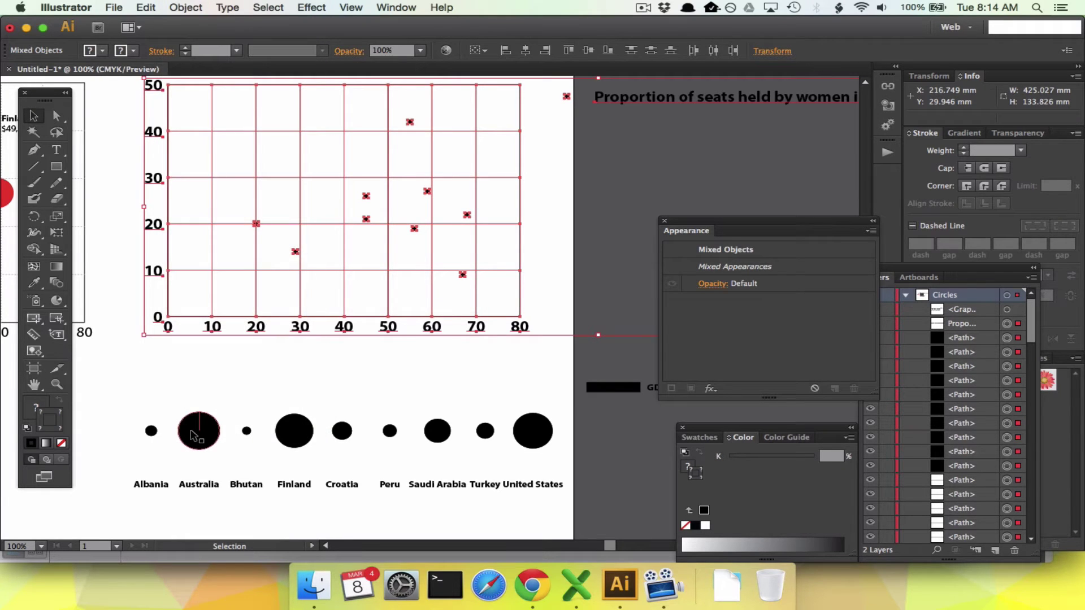
Step: Ungroup the circle graph repeatedly until each country circle is a separate path
click(195, 436)
click(227, 7)
click(208, 92)
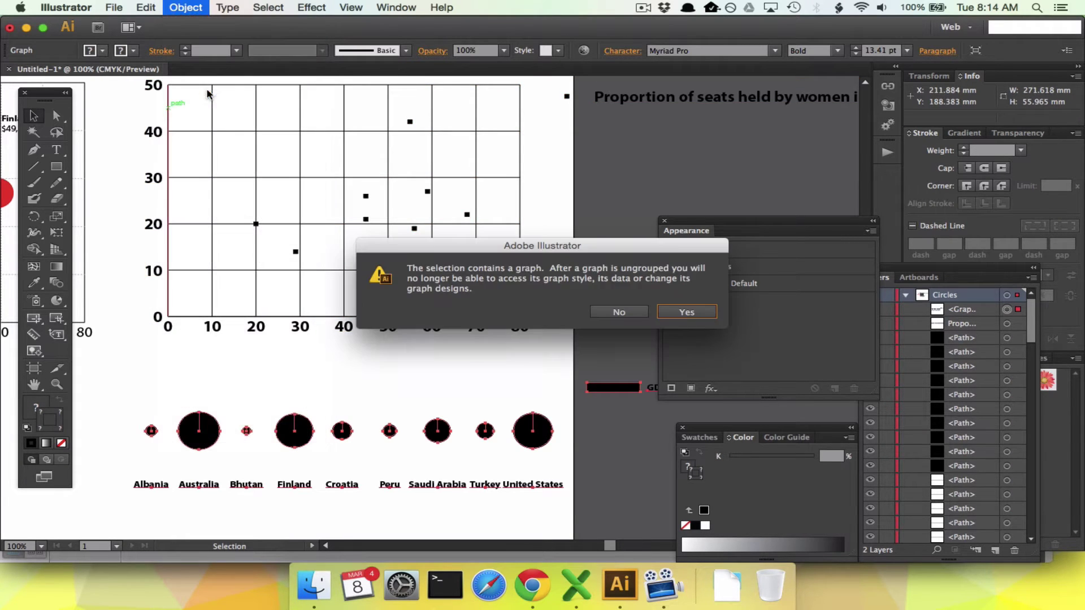
click(687, 312)
click(186, 7)
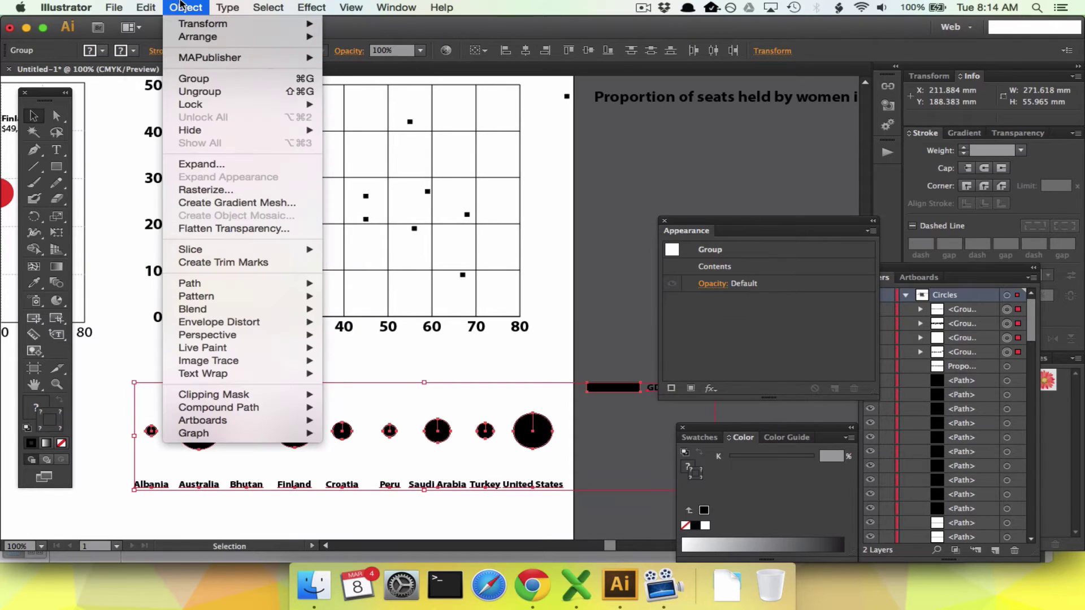
click(206, 92)
click(179, 7)
click(185, 5)
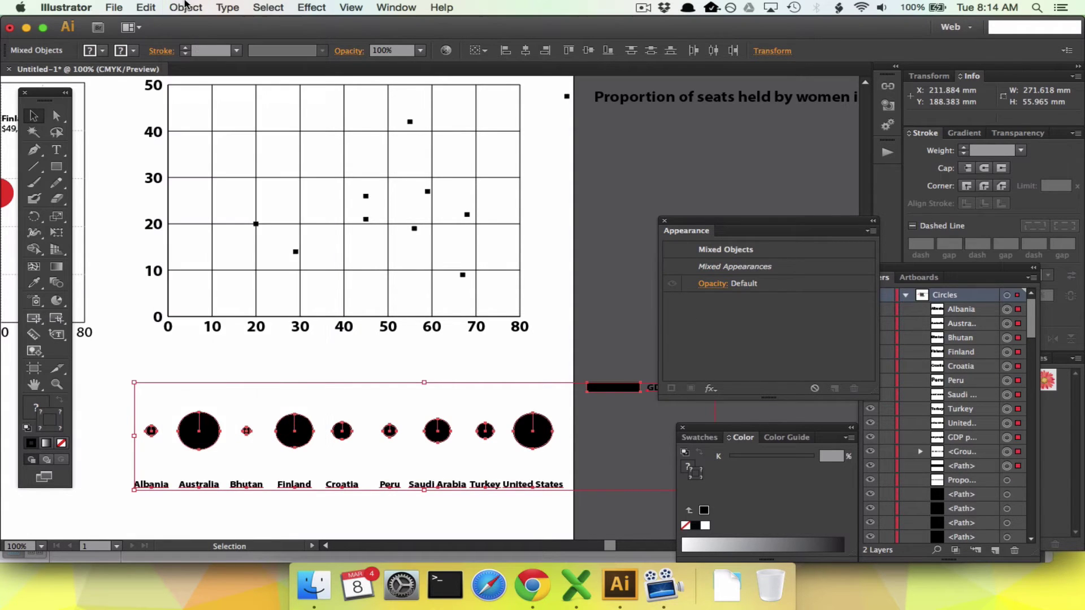
click(186, 7)
click(205, 90)
click(185, 6)
click(185, 7)
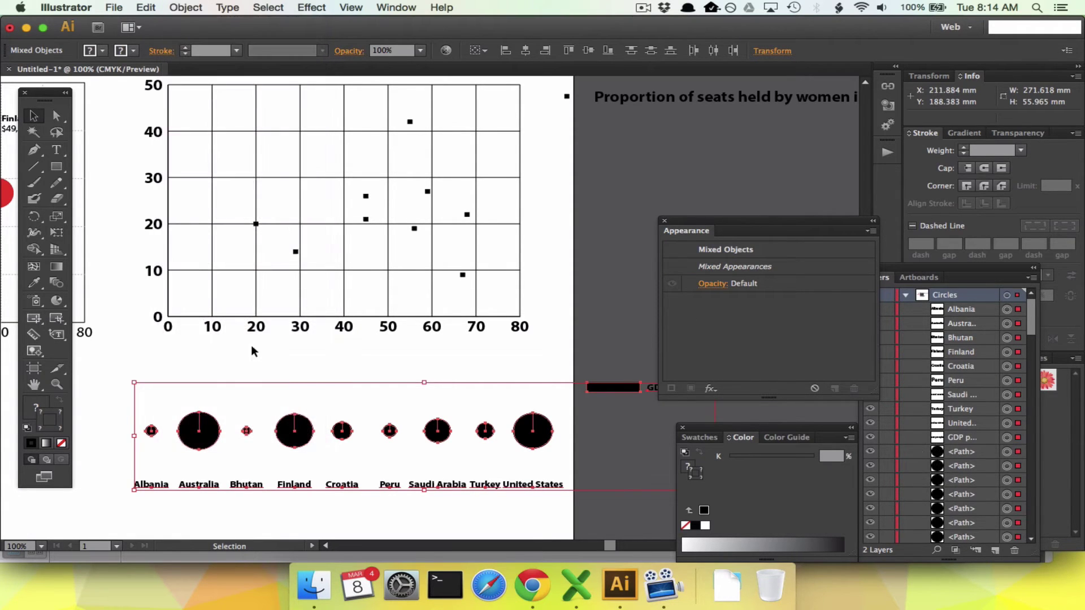
click(398, 356)
click(443, 438)
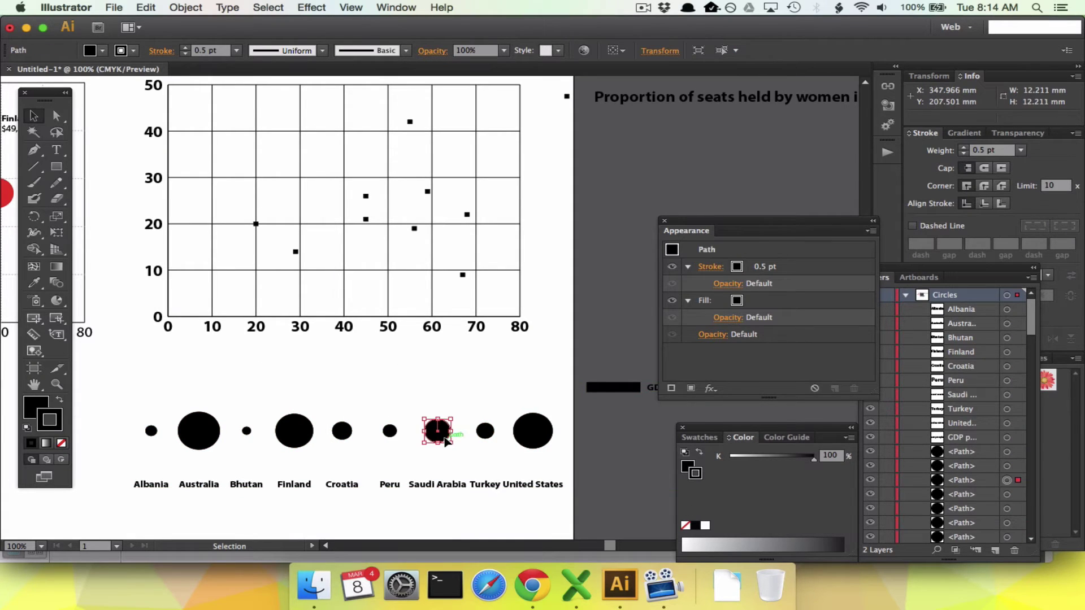
Step: Move the Saudi Arabia circle to (20, 20) and Turkey to about (30, 15)
drag(446, 441, 264, 236)
click(341, 388)
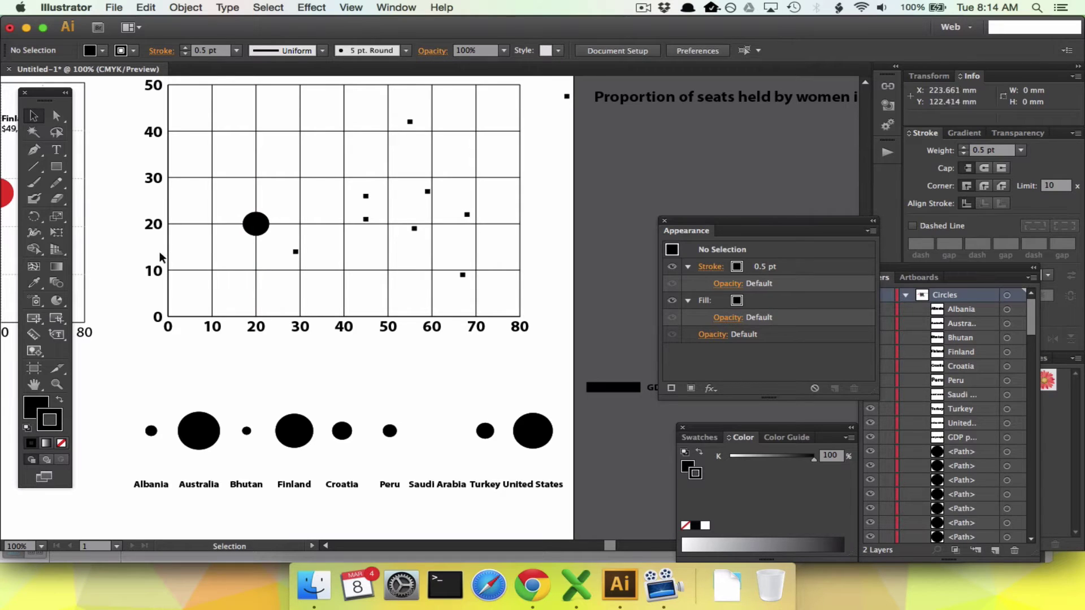
key(super+Tab)
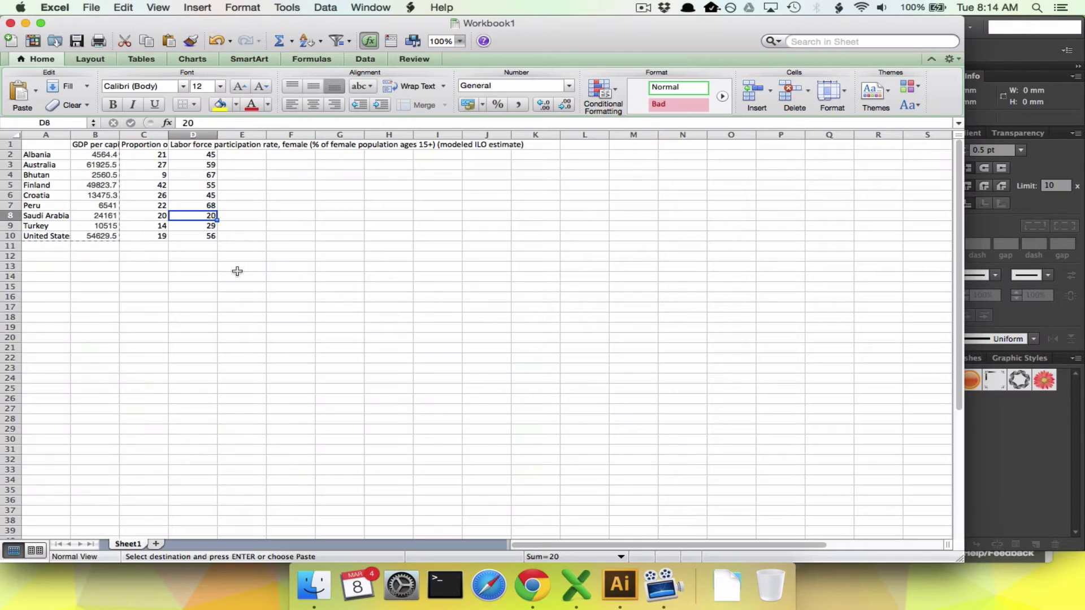
key(super+Tab)
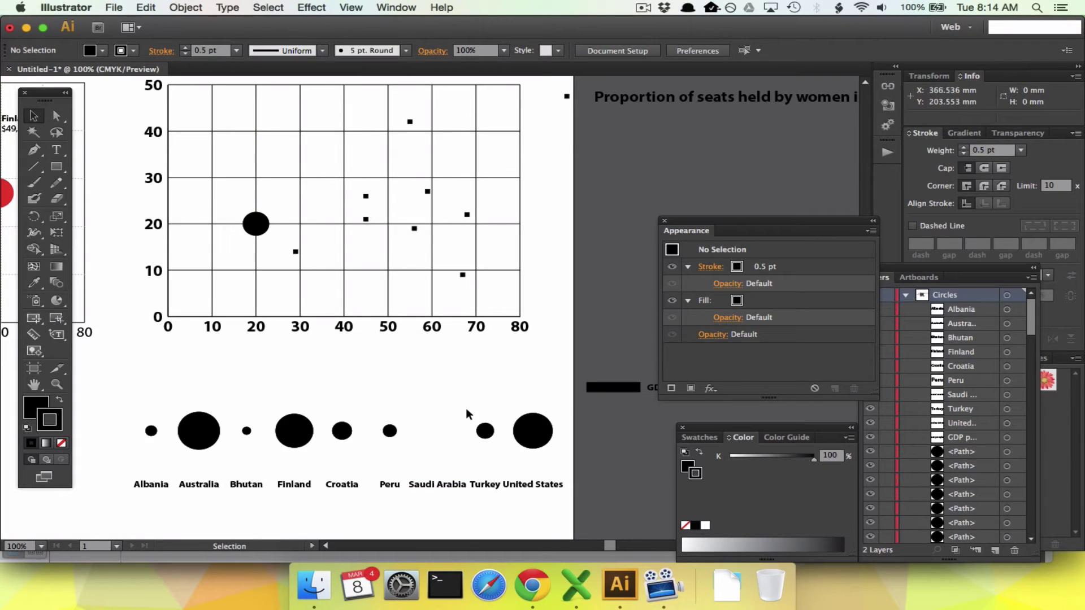
click(485, 431)
drag(483, 436, 293, 259)
click(361, 354)
Step: Check Bhutan's values in Excel and move its circle to about (67, 9)
key(super+Tab)
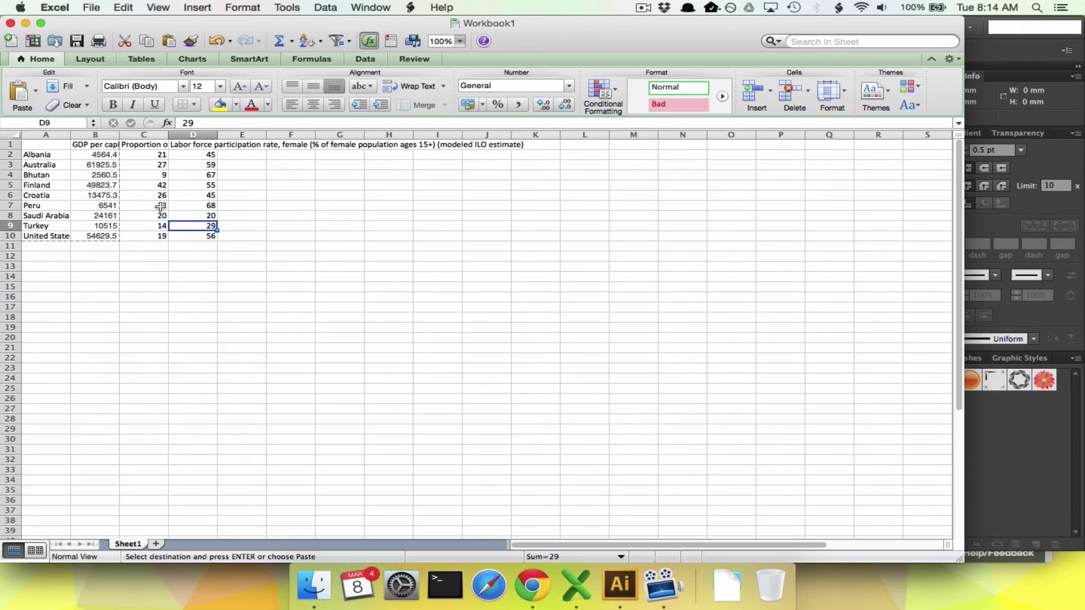
click(148, 175)
key(Left)
key(super+Tab)
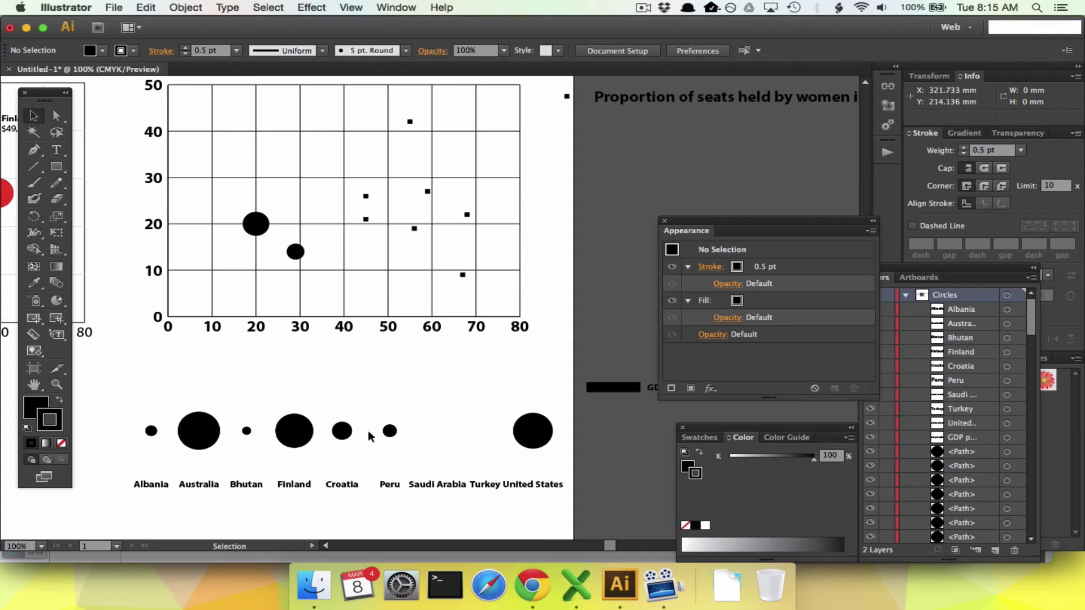
drag(246, 431, 463, 277)
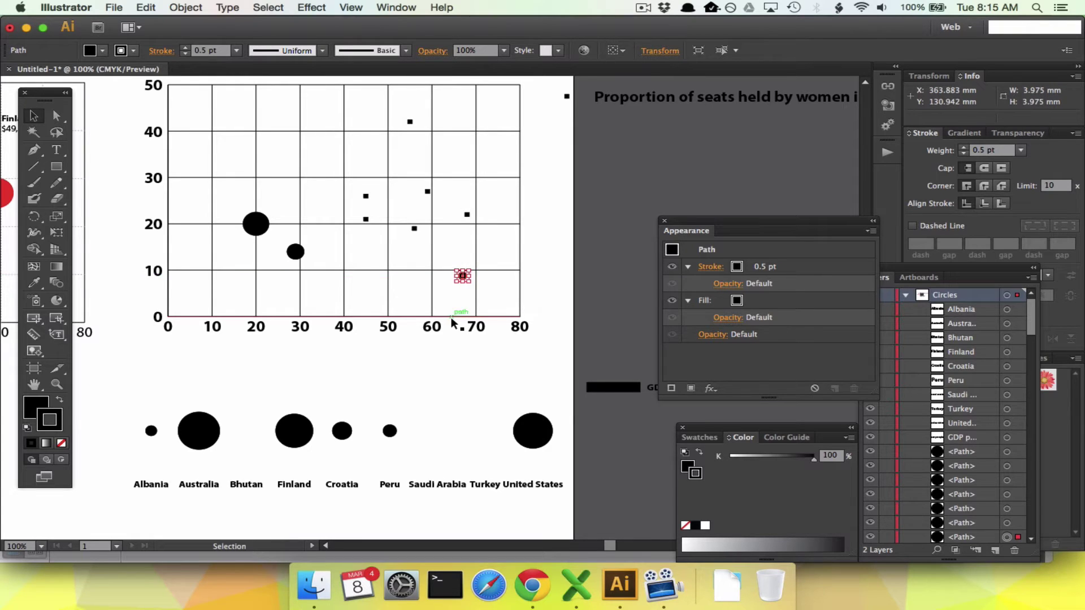
click(485, 403)
Step: Check the United States values in C10:D10 and move its circle onto that point
drag(484, 402, 563, 463)
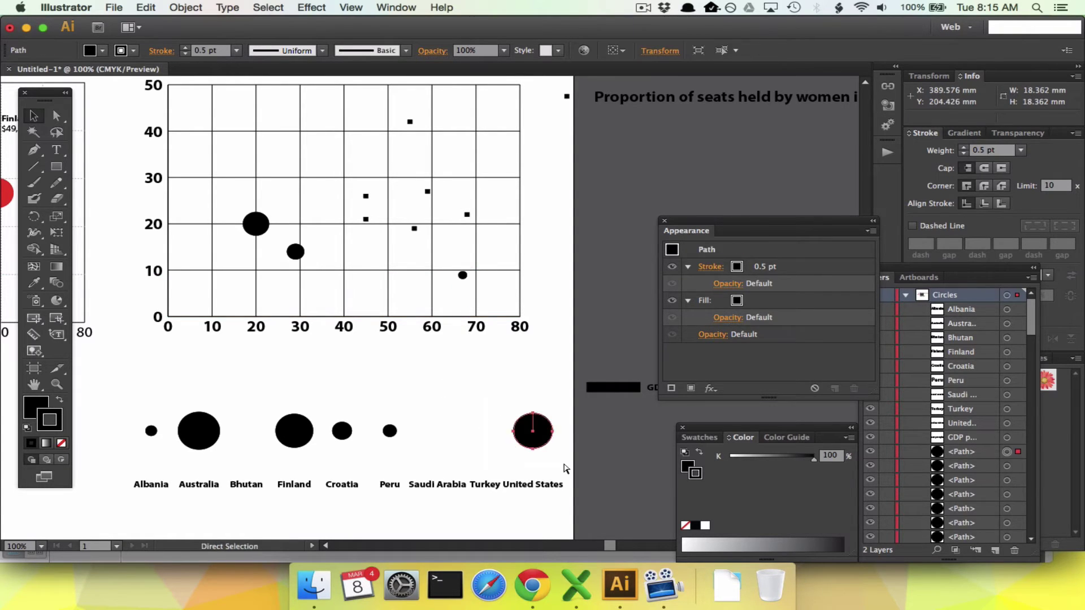
key(super+Tab)
click(156, 236)
click(200, 236)
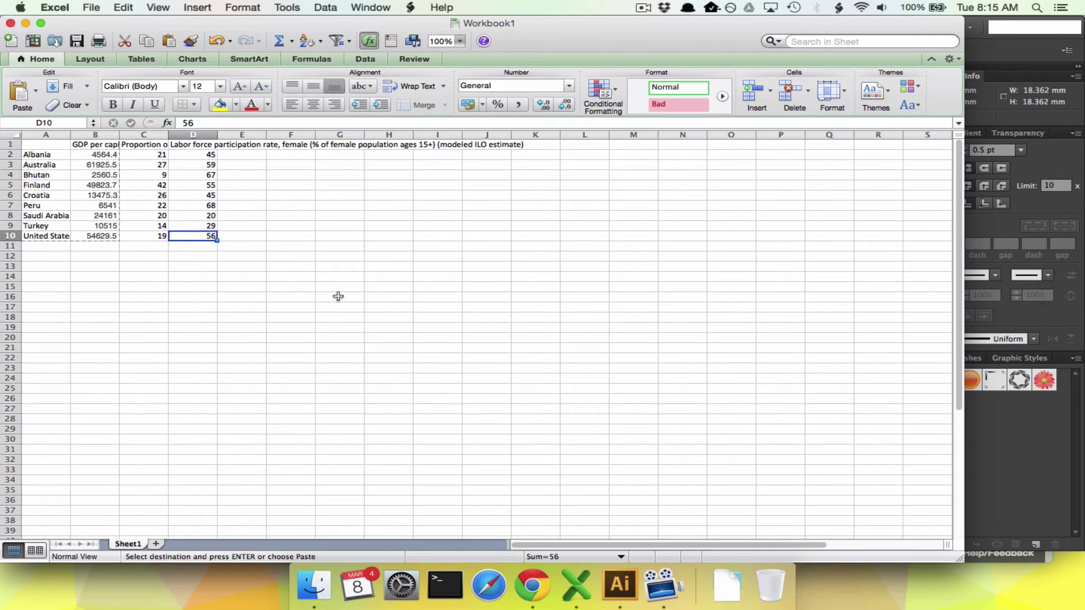
key(super+Tab)
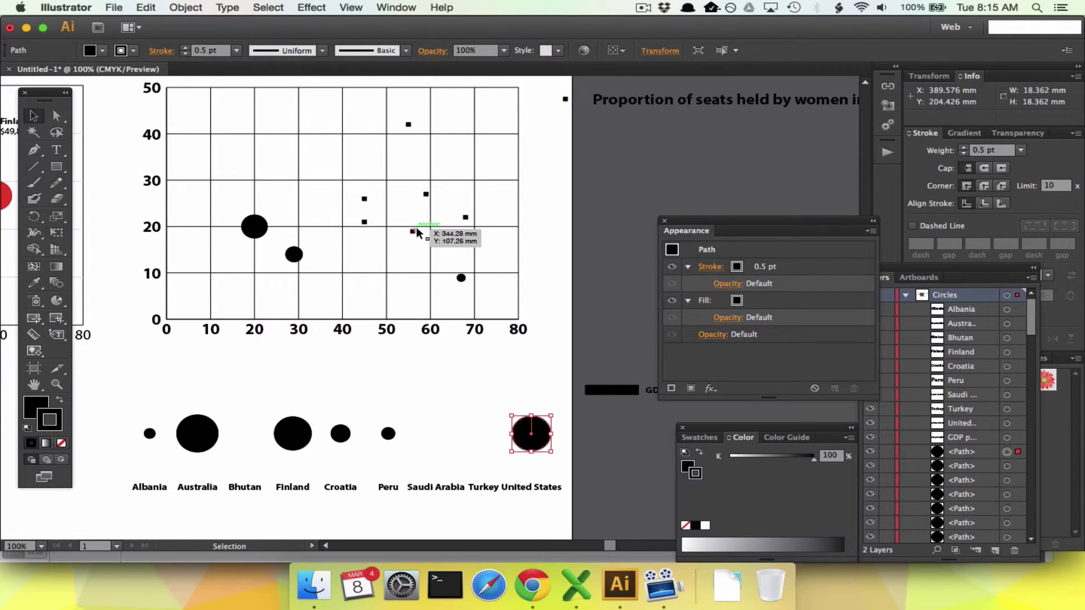
key(super+Tab)
key(super+Tab)
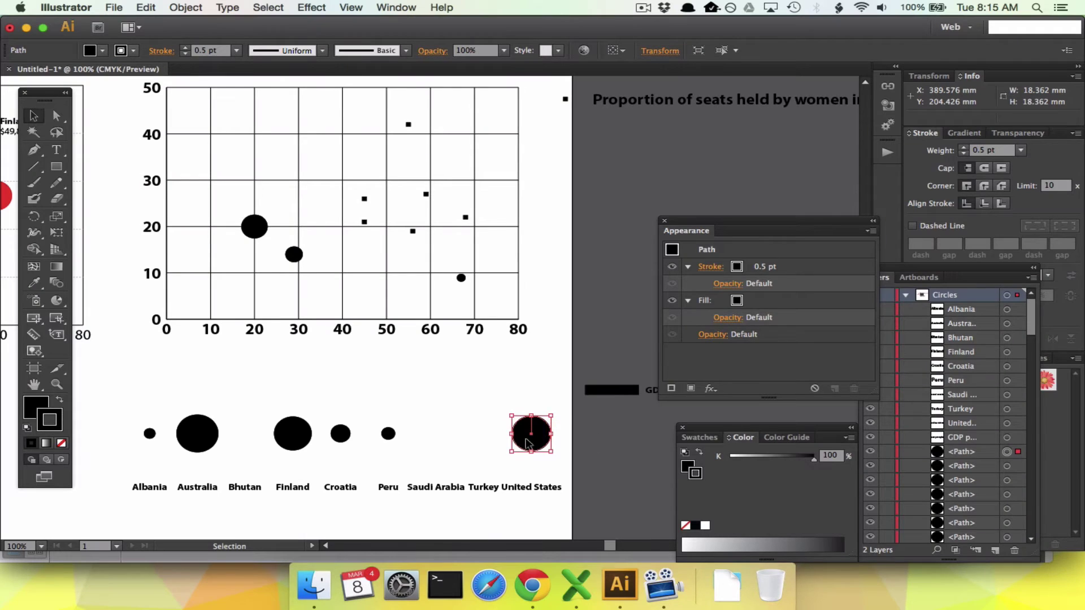
drag(531, 445, 408, 236)
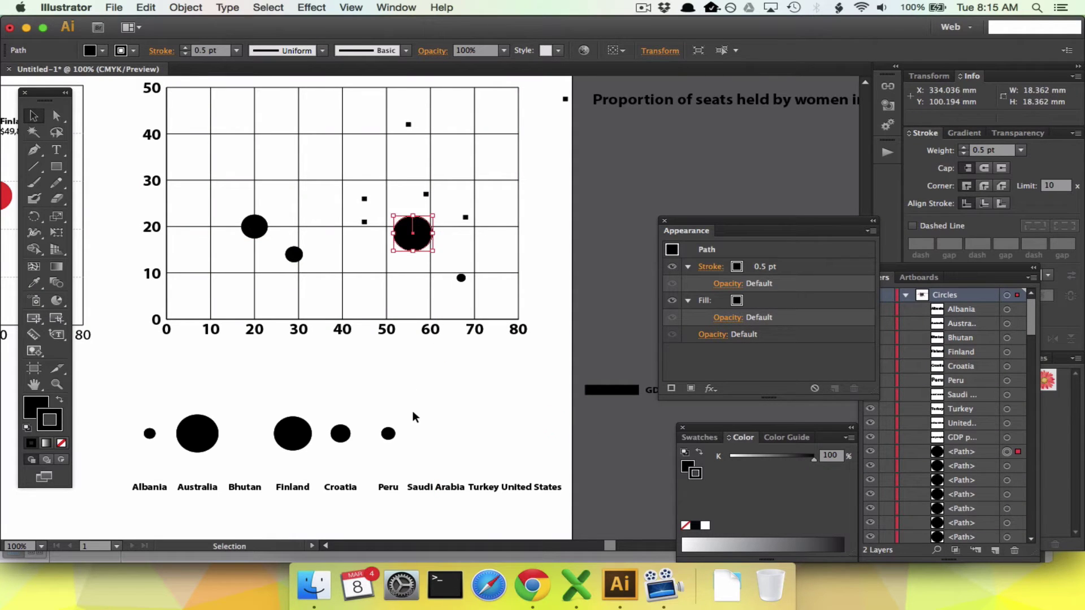
Step: Place the Albania, Croatia, Australia, Peru and Finland circles, then delete the country name labels
key(super+Tab)
key(super+Tab)
key(super+Tab)
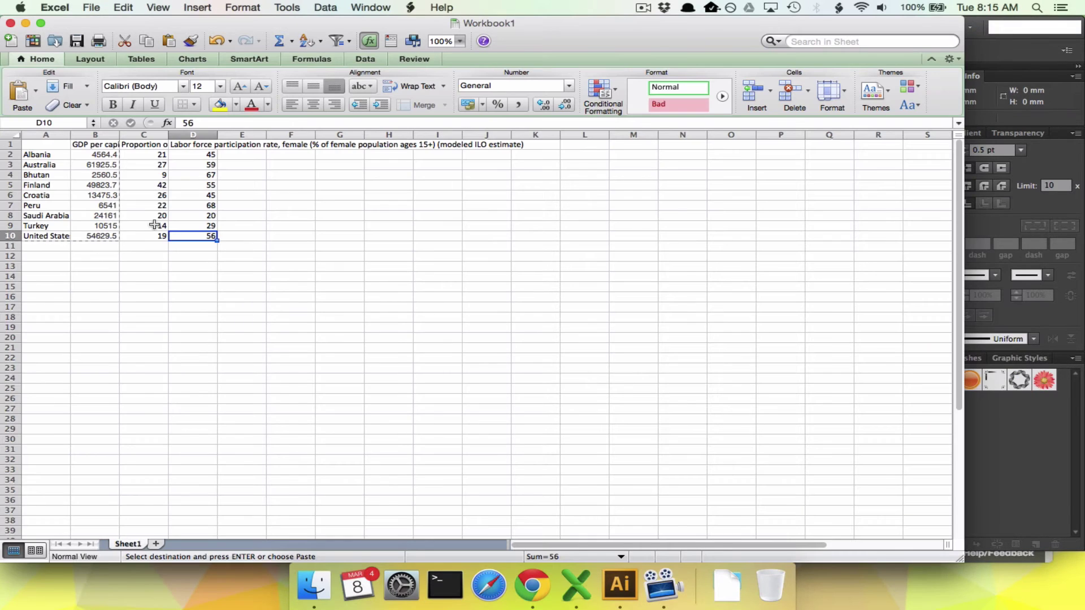
click(152, 199)
key(super+Tab)
drag(146, 432, 386, 250)
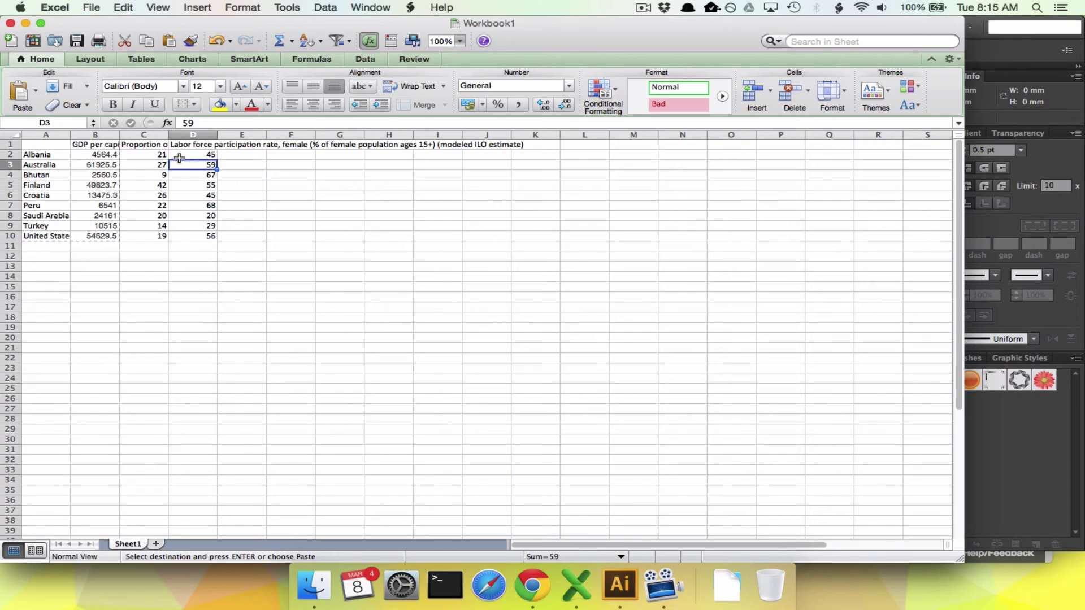
click(144, 195)
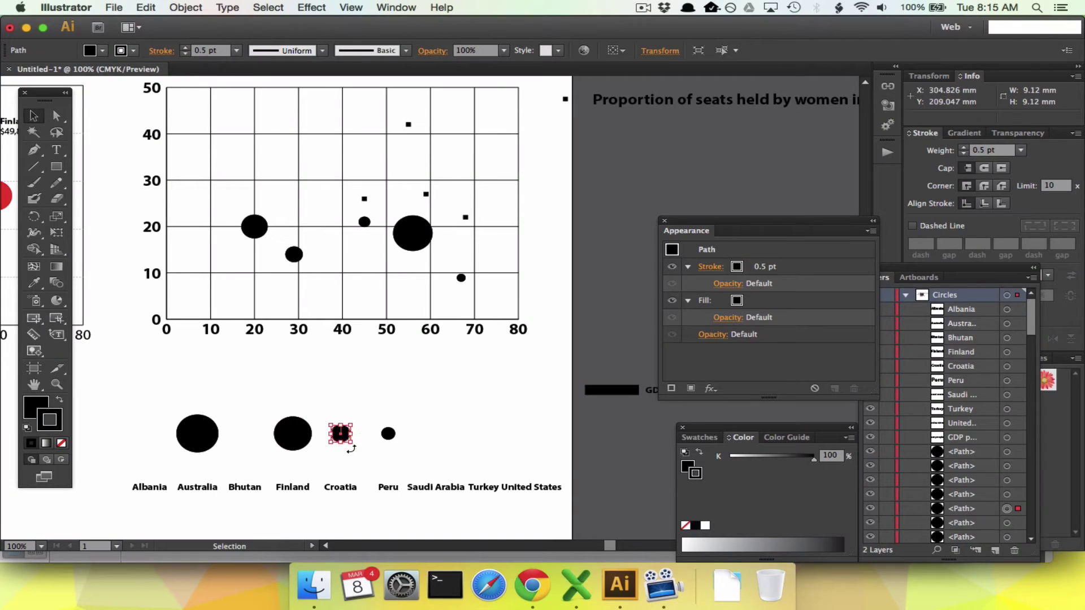
drag(340, 434, 365, 206)
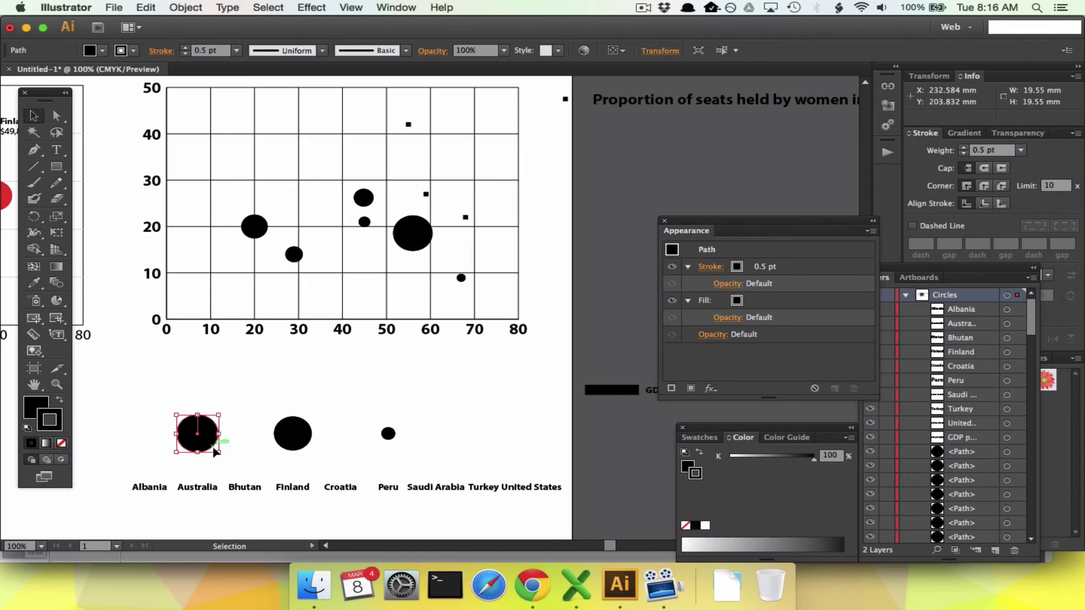
drag(215, 452, 427, 194)
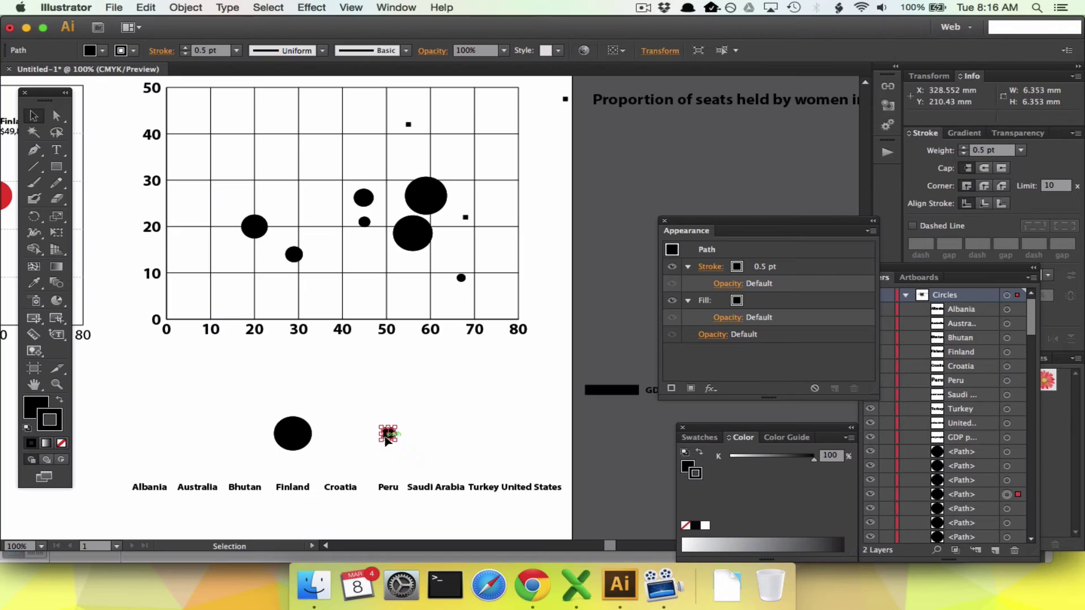
drag(388, 435, 465, 215)
drag(293, 446, 409, 136)
drag(97, 459, 569, 493)
key(Delete)
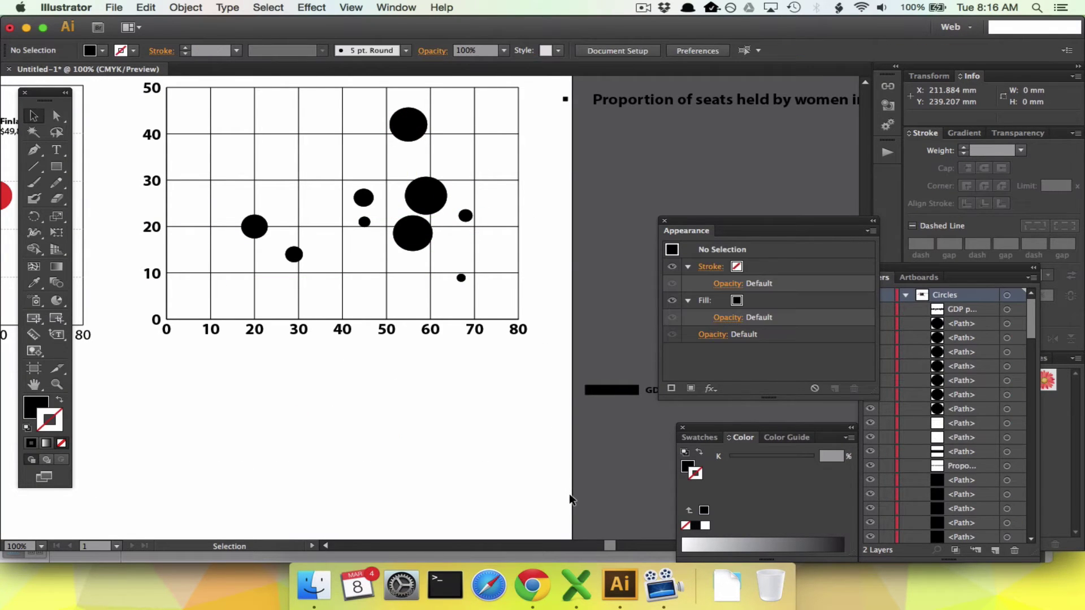
Step: Select the grid lines and make them dashed with 2 pt dashes and gaps
scroll(554, 441, right, 3)
scroll(510, 256, up, 5)
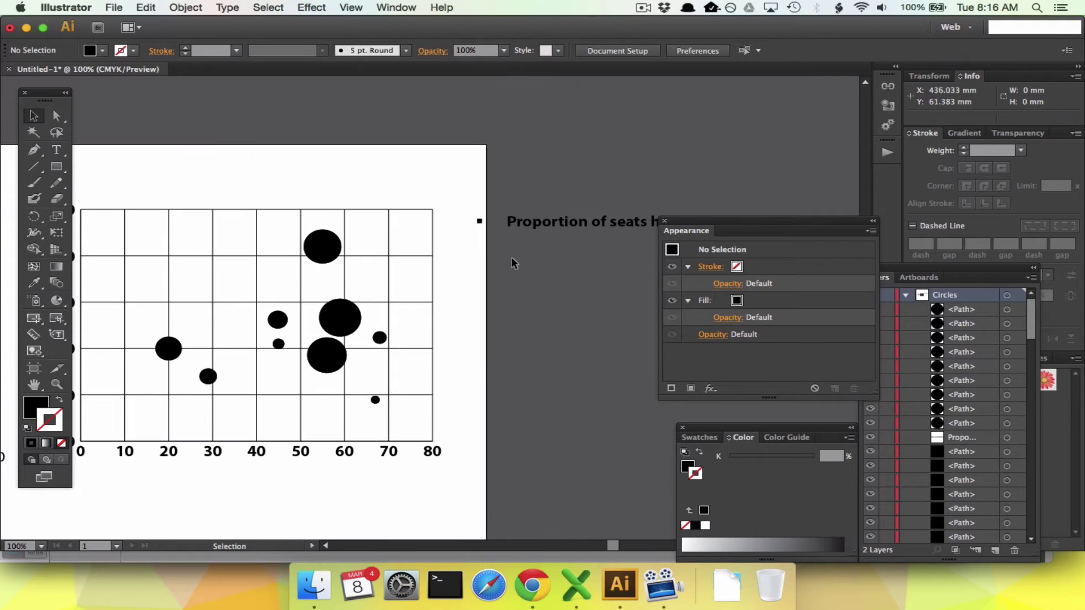
scroll(541, 190, left, 10)
scroll(540, 190, down, 1)
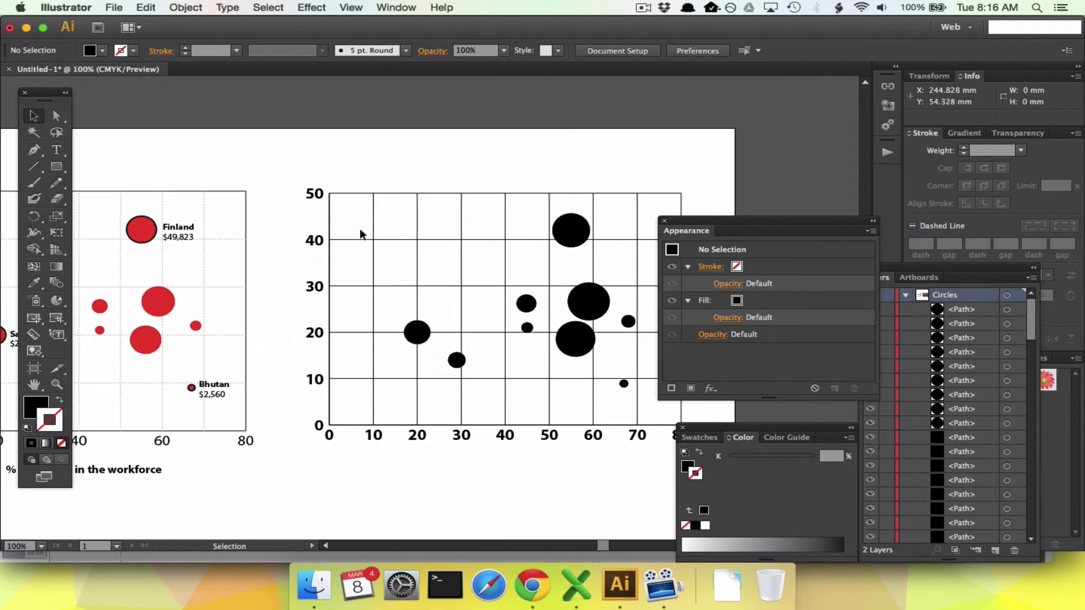
drag(352, 294, 364, 388)
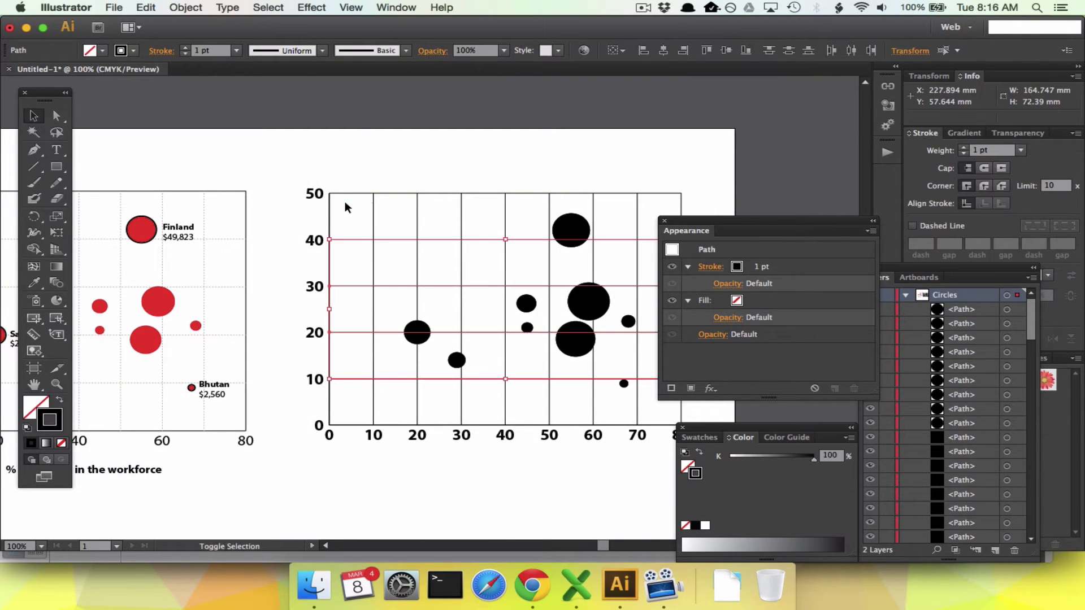
drag(344, 199, 651, 198)
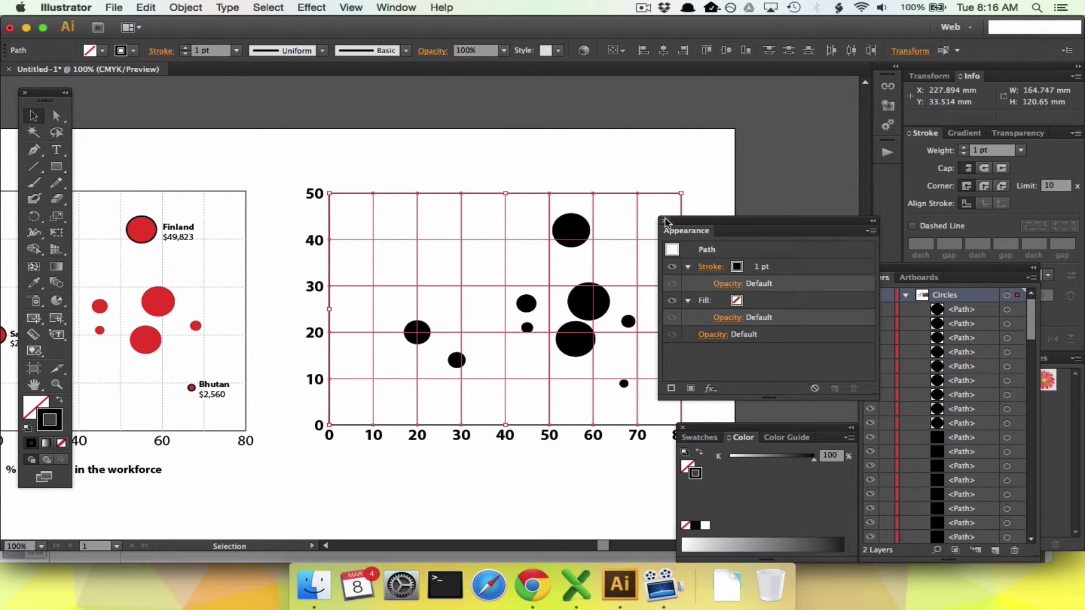
click(665, 221)
click(399, 7)
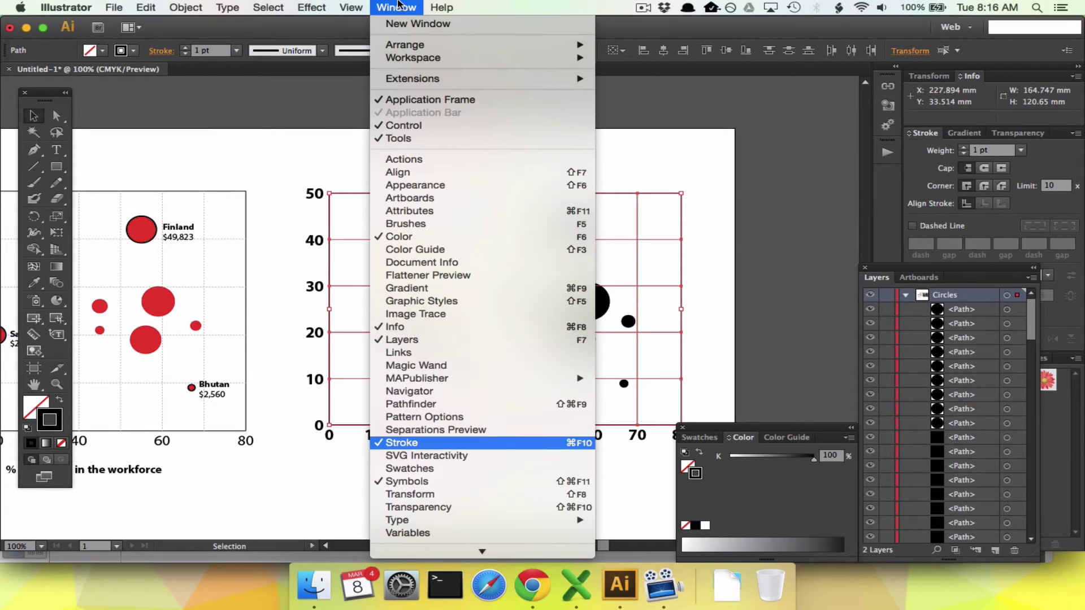
click(398, 6)
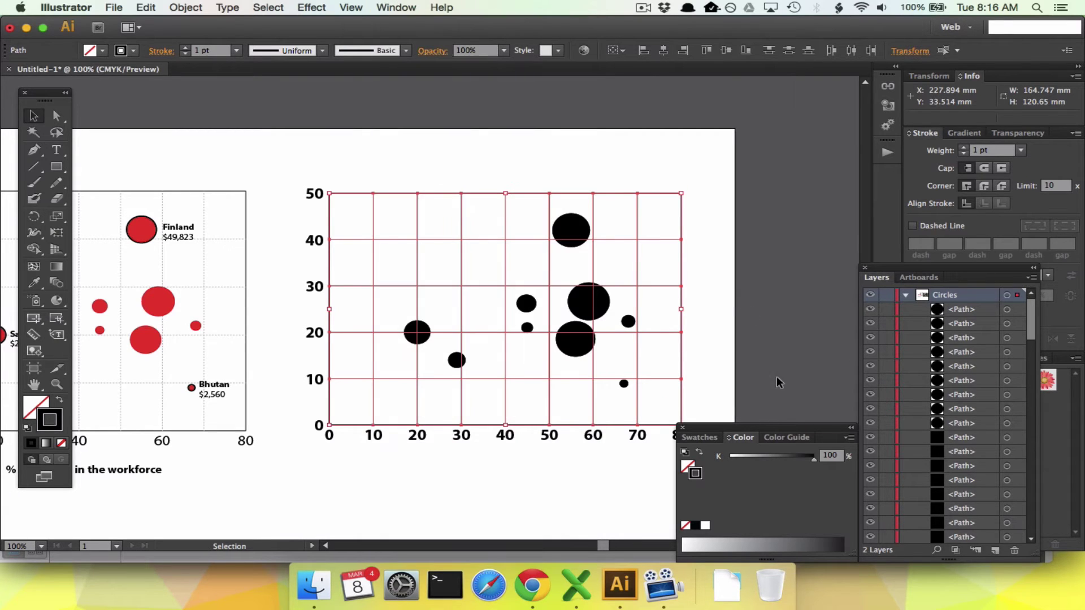
mouse_move(971, 270)
mouse_down()
mouse_move(792, 300)
mouse_move(809, 331)
mouse_up()
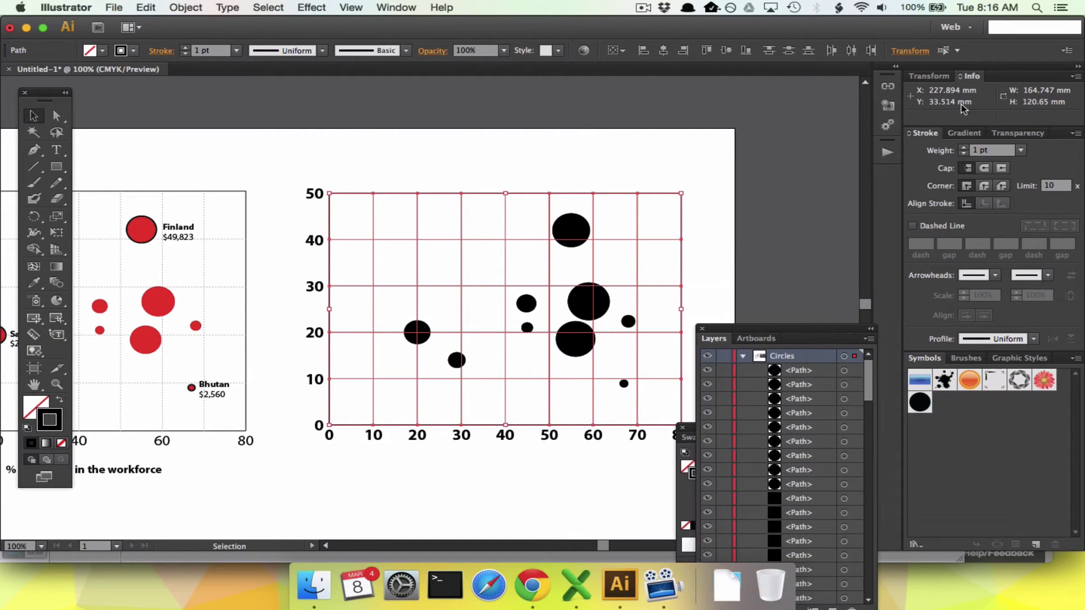
drag(1058, 133, 870, 104)
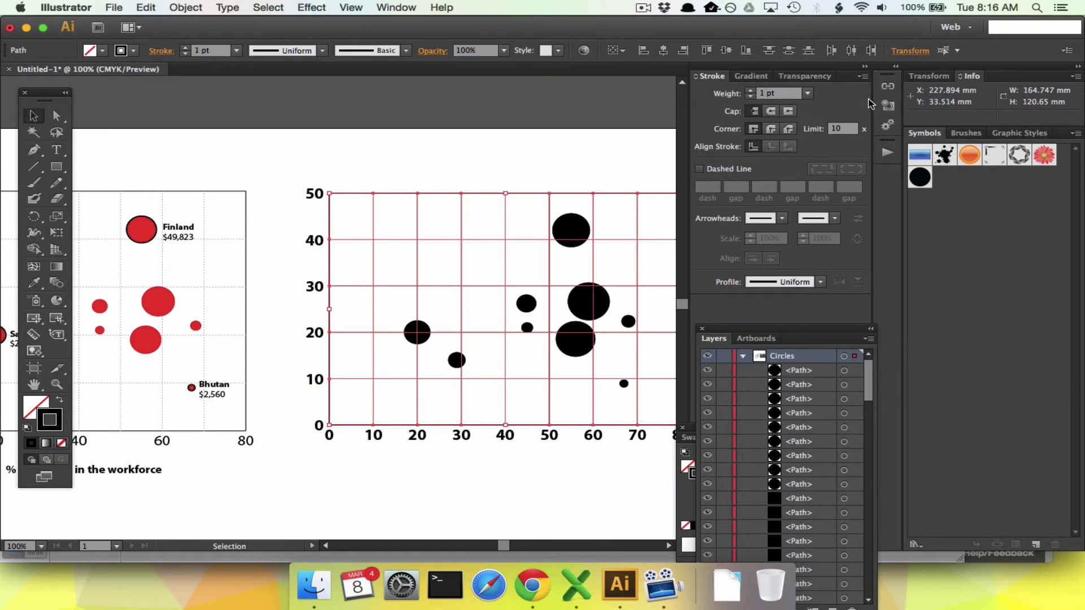
click(730, 173)
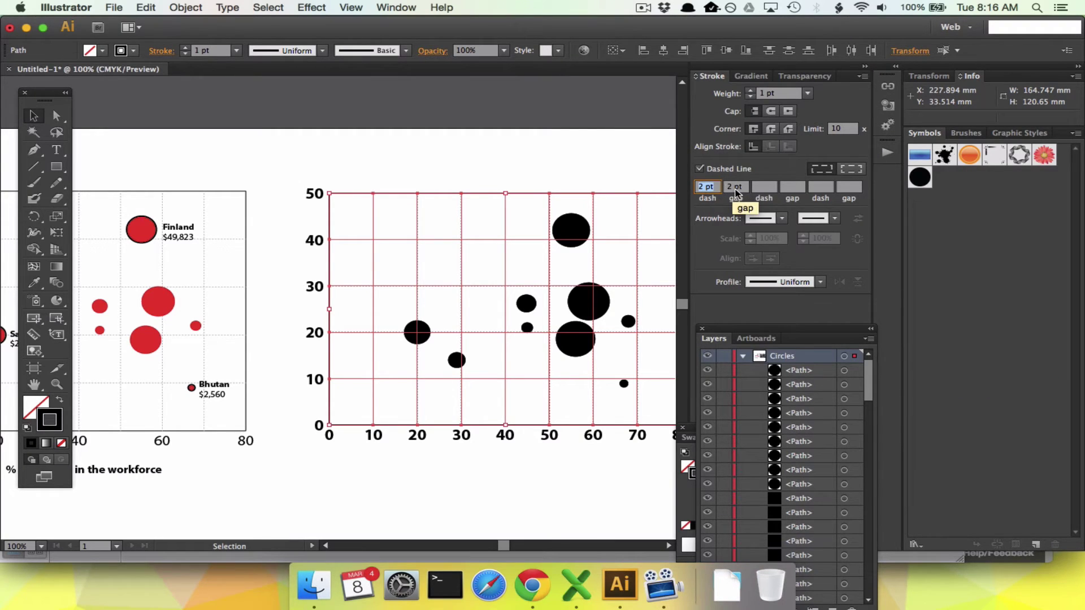
Step: Give the dashed grid lines a grey stroke colour
click(135, 52)
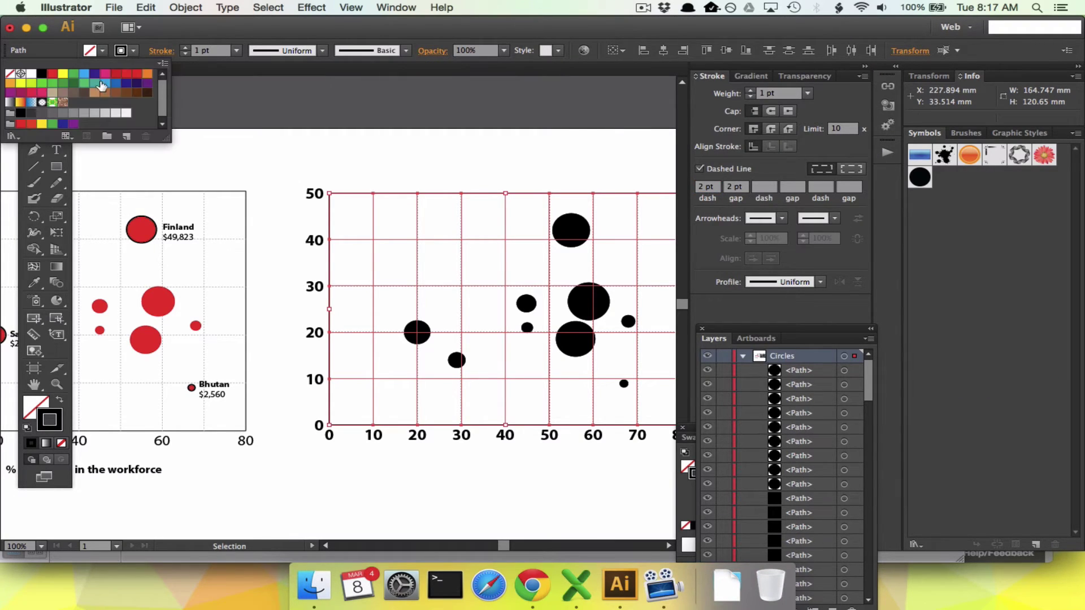
click(74, 113)
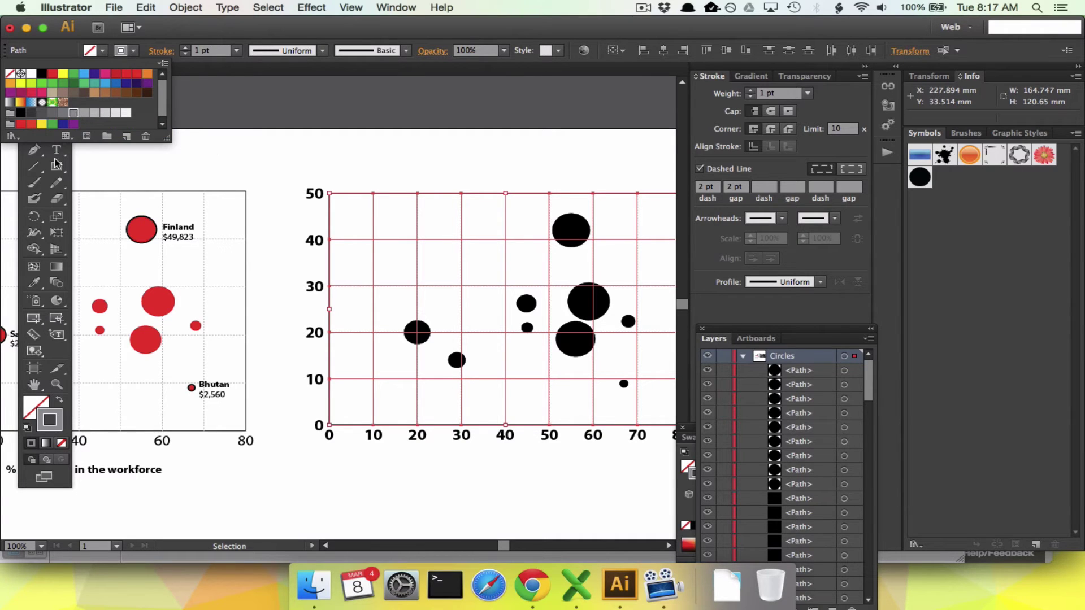
click(209, 153)
click(361, 161)
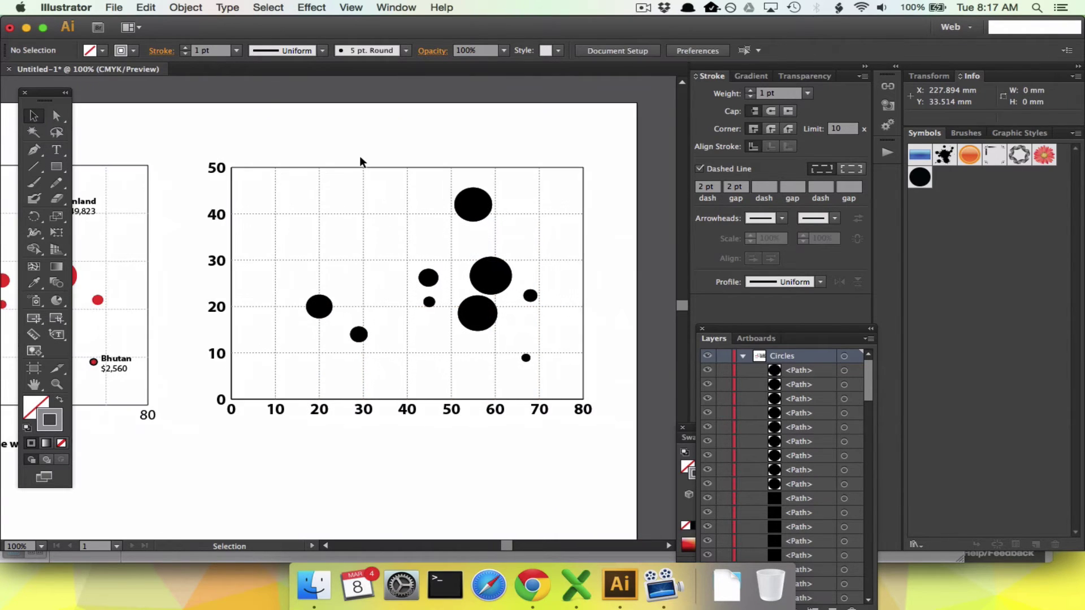
Step: Reselect the grid lines to confirm their grey stroke colour
drag(241, 191, 253, 362)
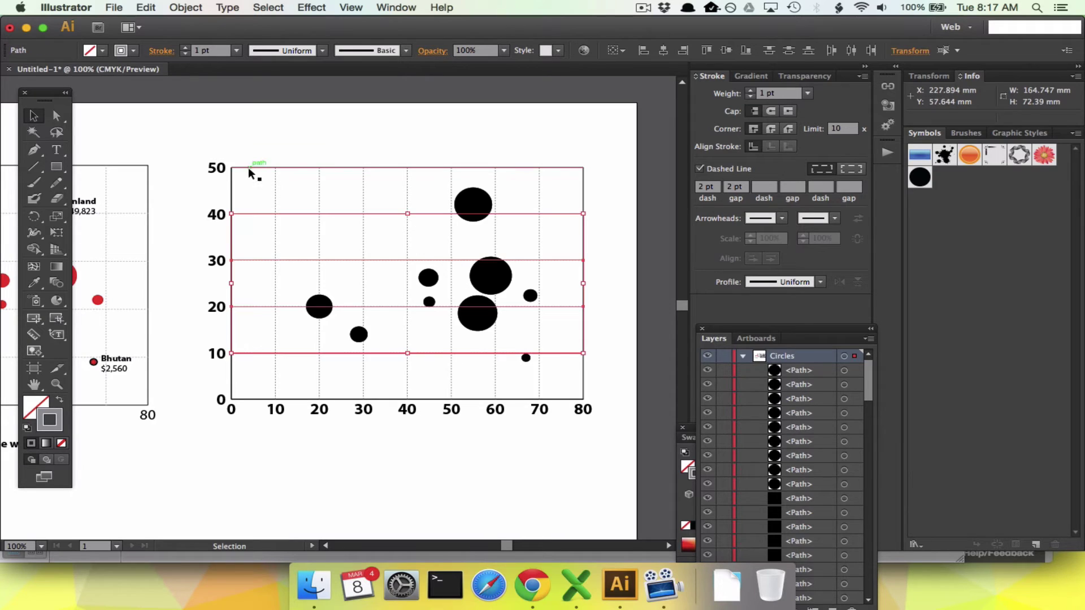
drag(258, 178, 581, 178)
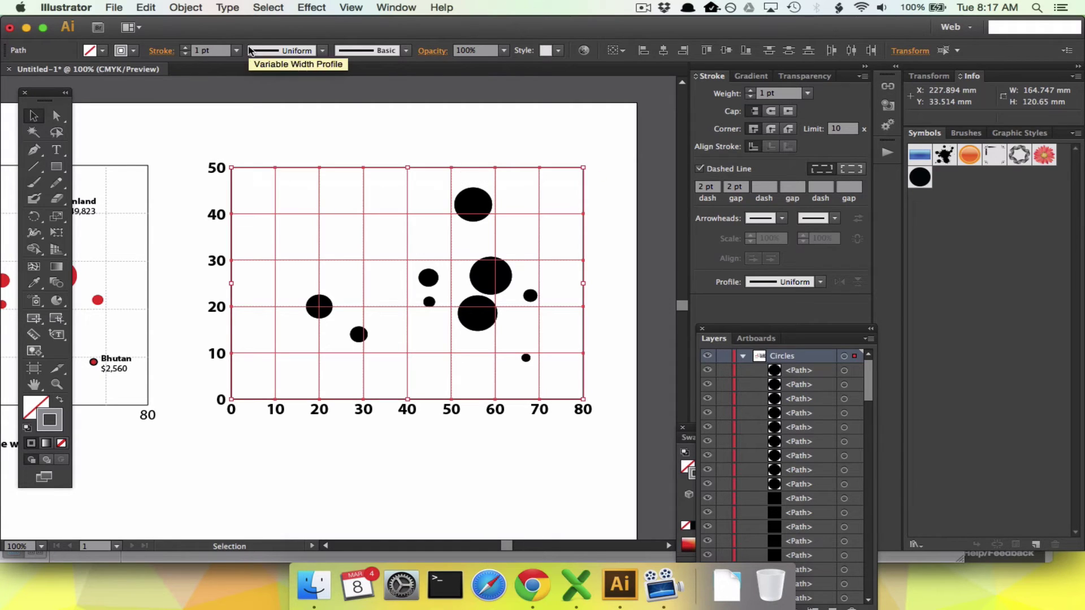
click(133, 53)
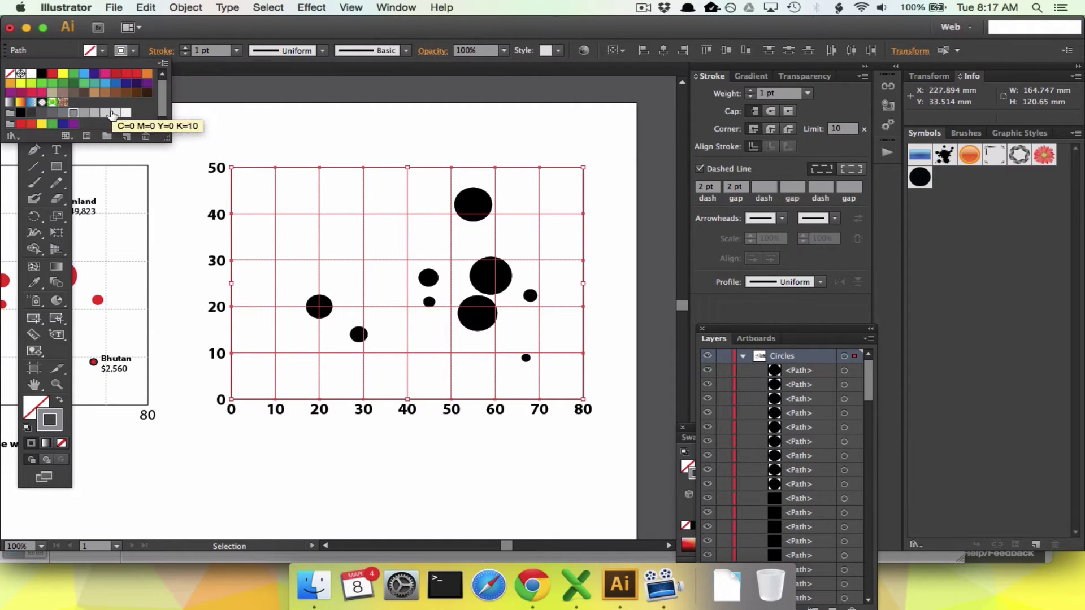
click(289, 138)
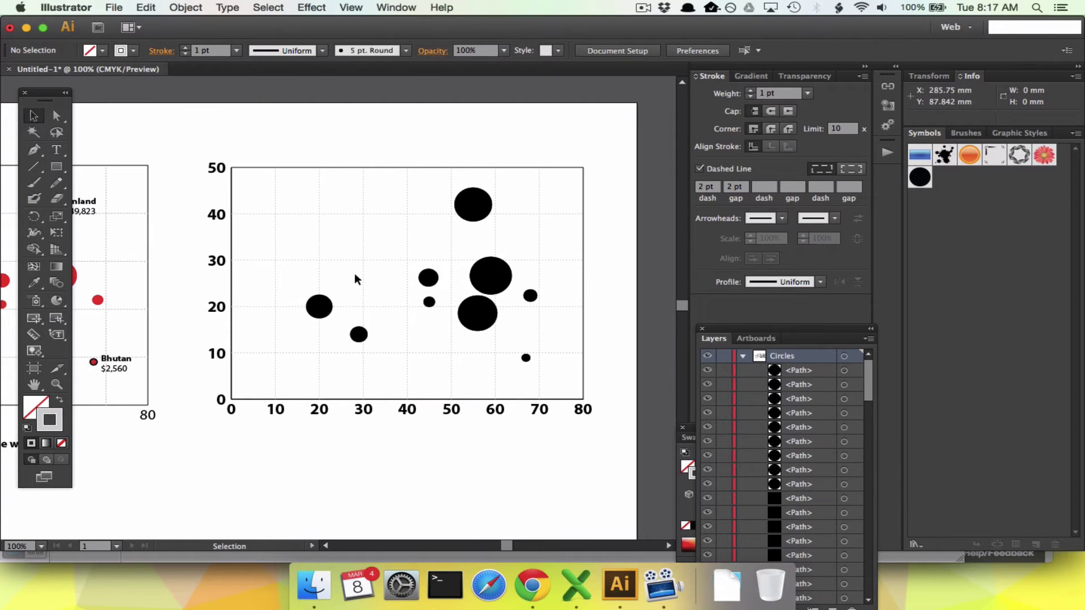
click(320, 307)
Step: Select the chart's country circles, from the small one near 30, 14 to the one near 55, 43
shift+click(358, 335)
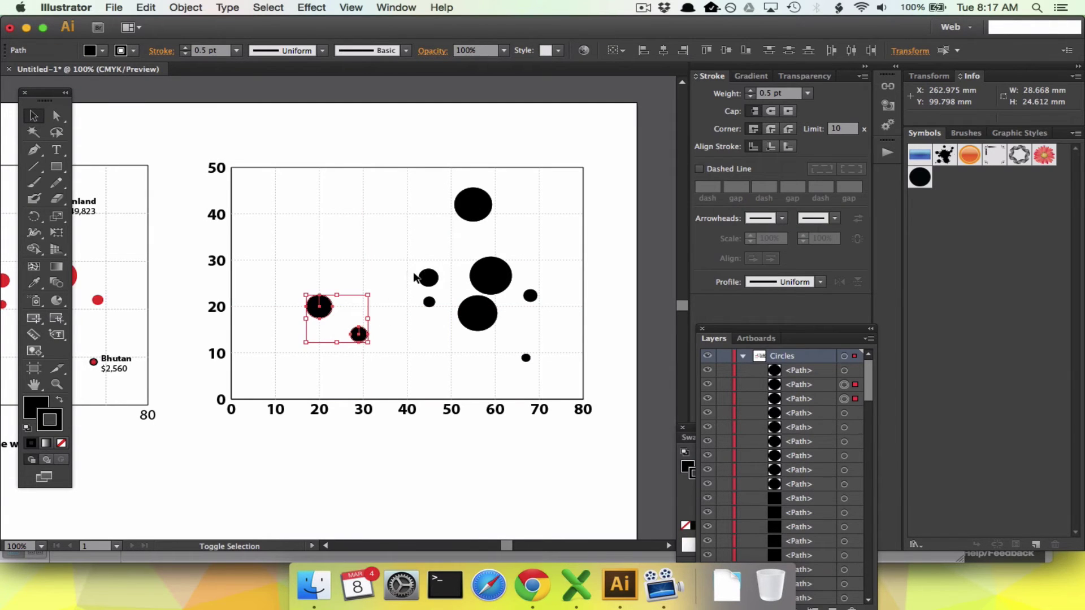
drag(429, 301, 432, 303)
shift+click(478, 313)
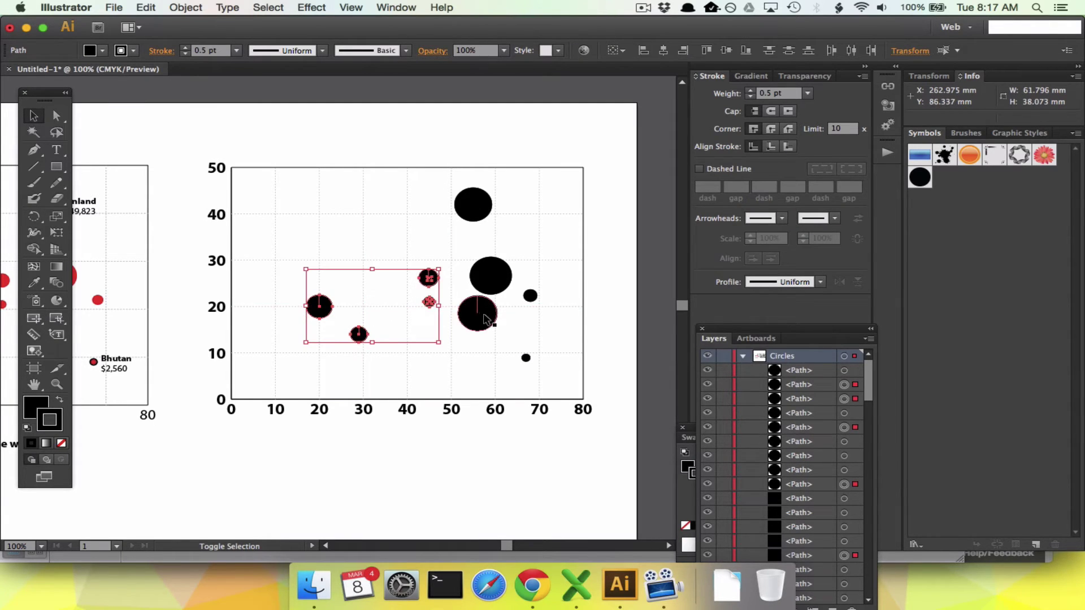
shift+click(526, 358)
shift+click(530, 296)
shift+click(491, 276)
shift+click(473, 204)
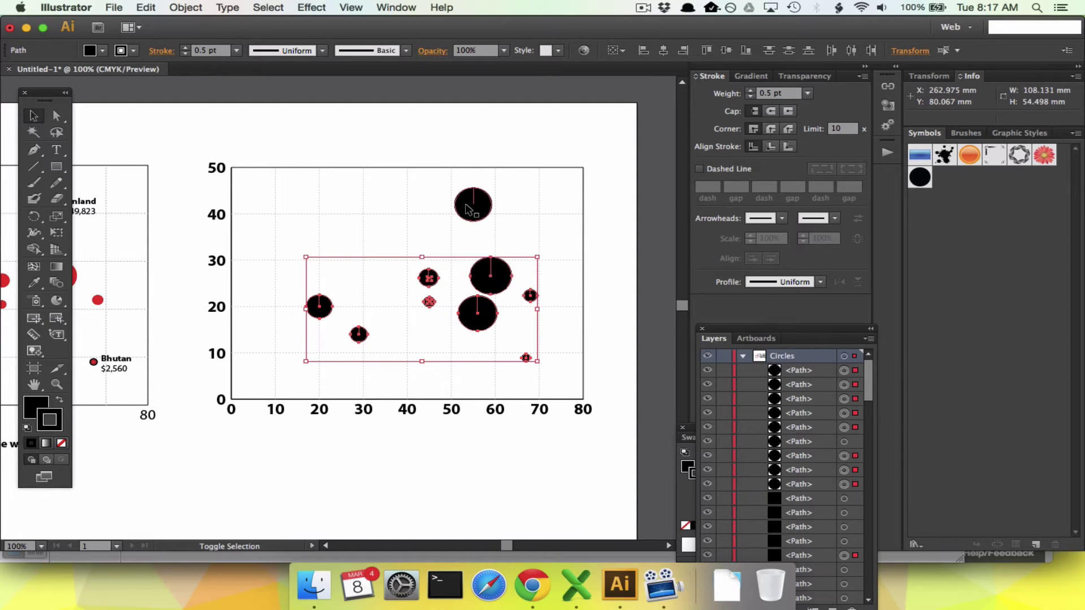
Step: Fill the selected circles dark red 991e1f in RGB mode, then deselect them
double_click(37, 407)
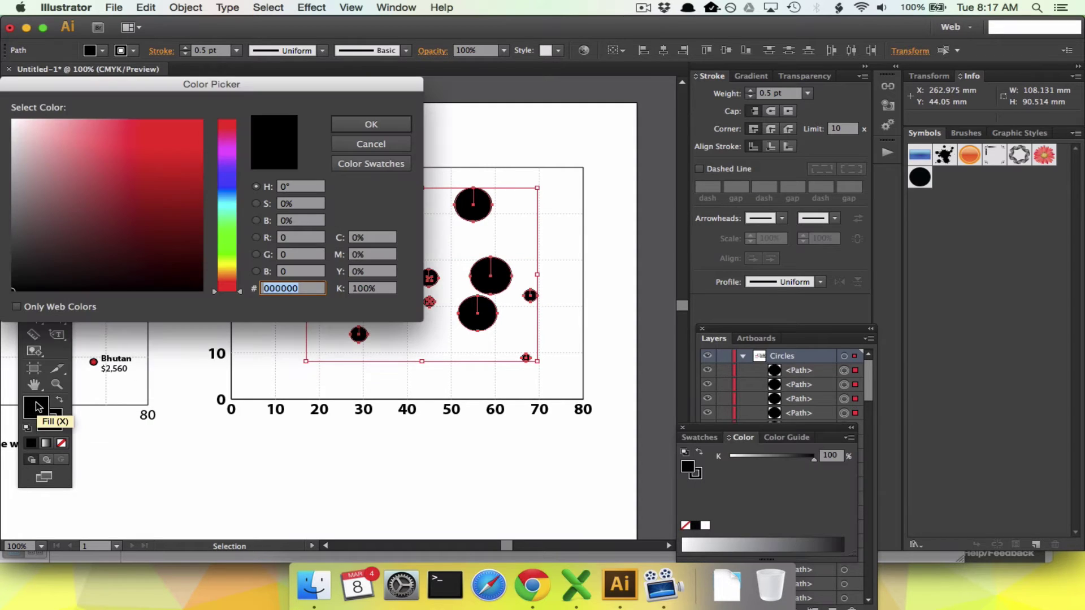
click(169, 188)
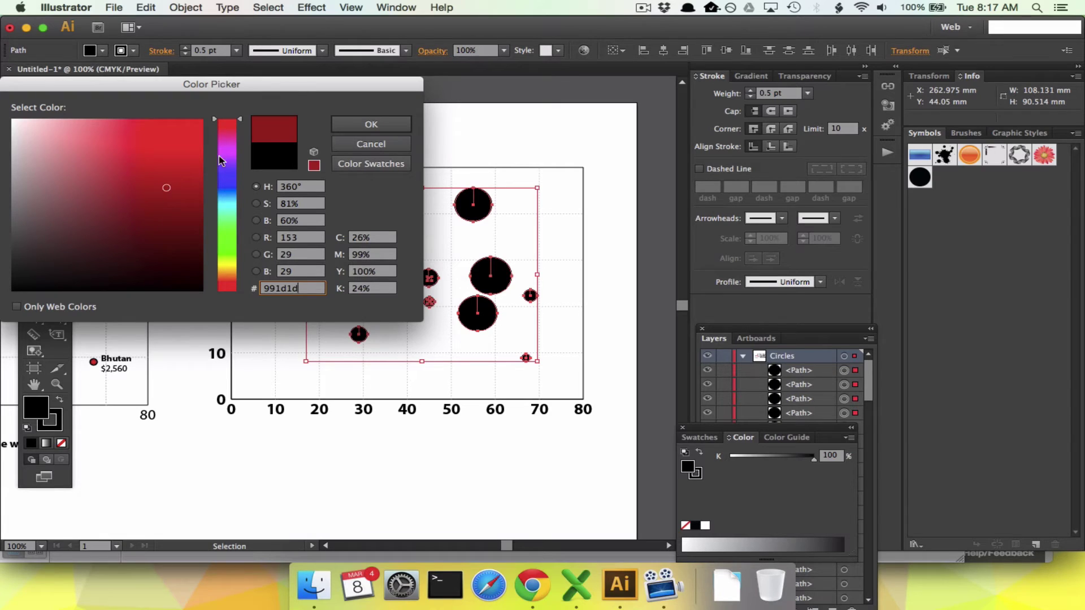
click(372, 124)
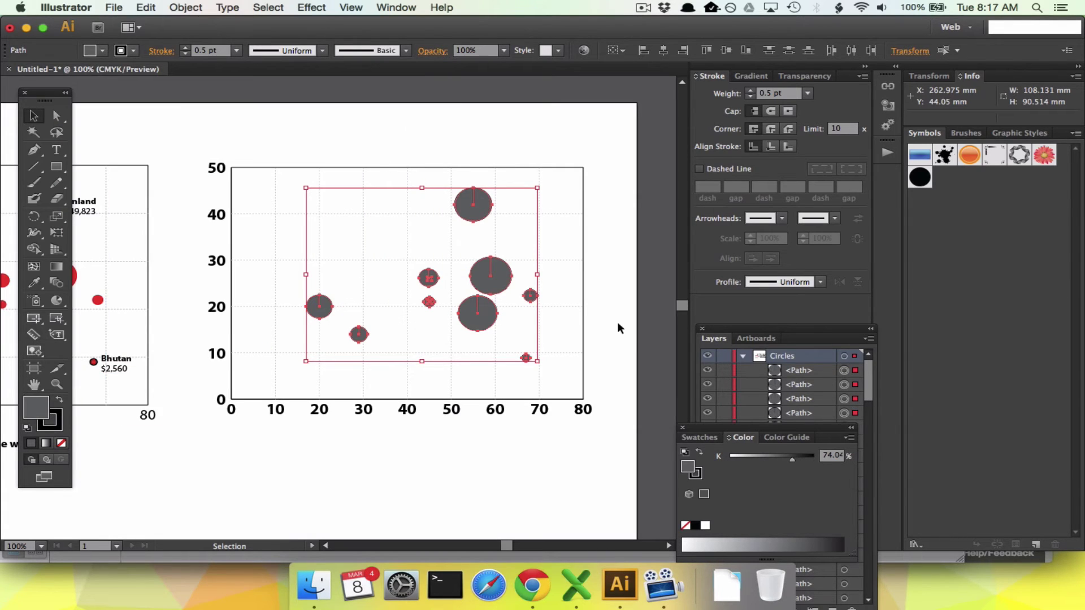
click(133, 50)
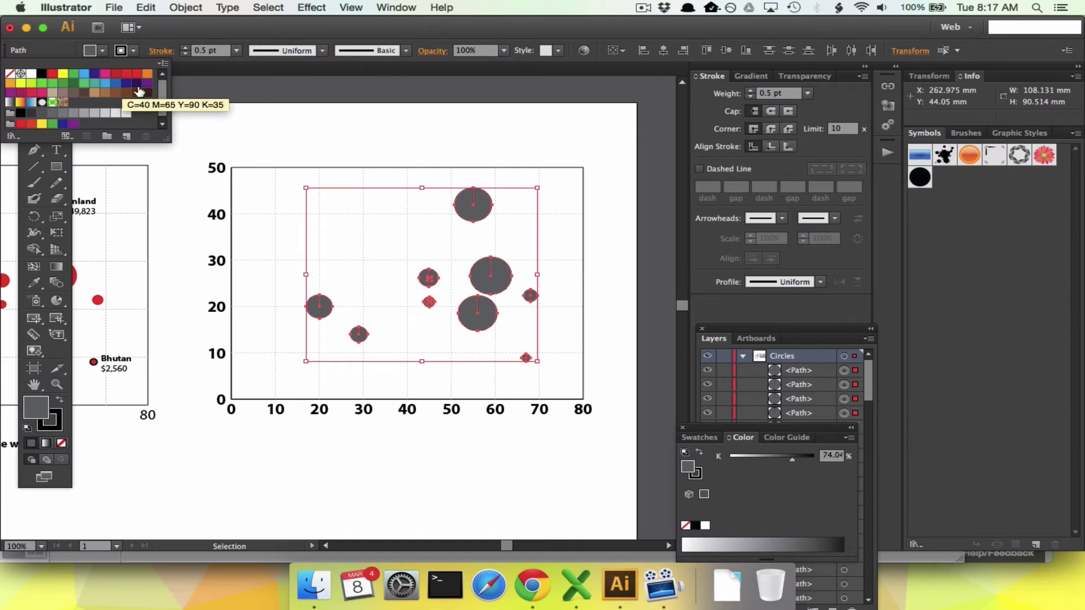
click(163, 63)
key(Escape)
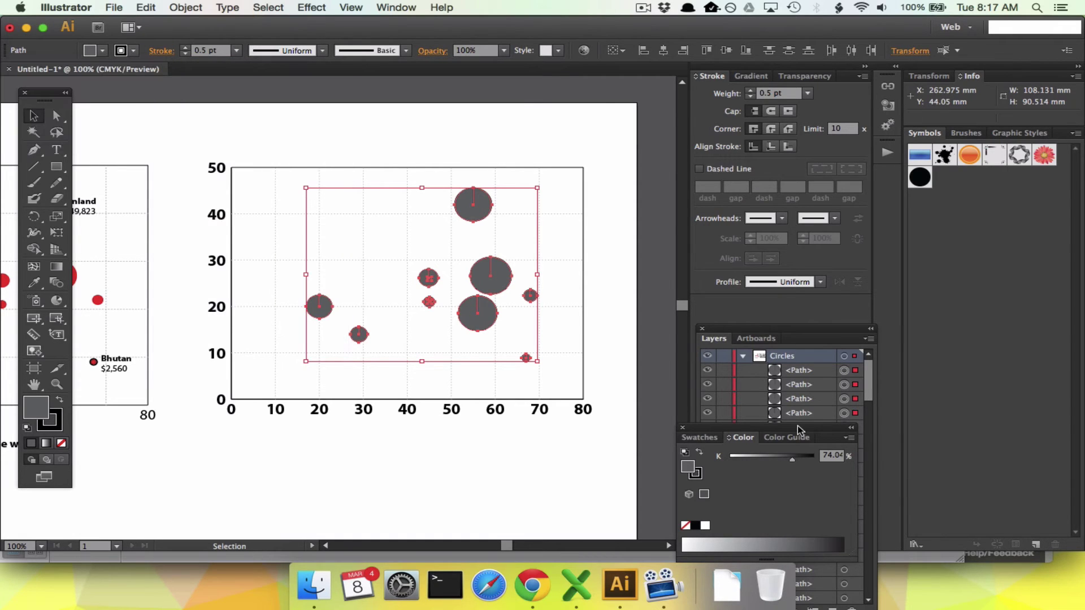
click(848, 438)
click(882, 452)
click(685, 546)
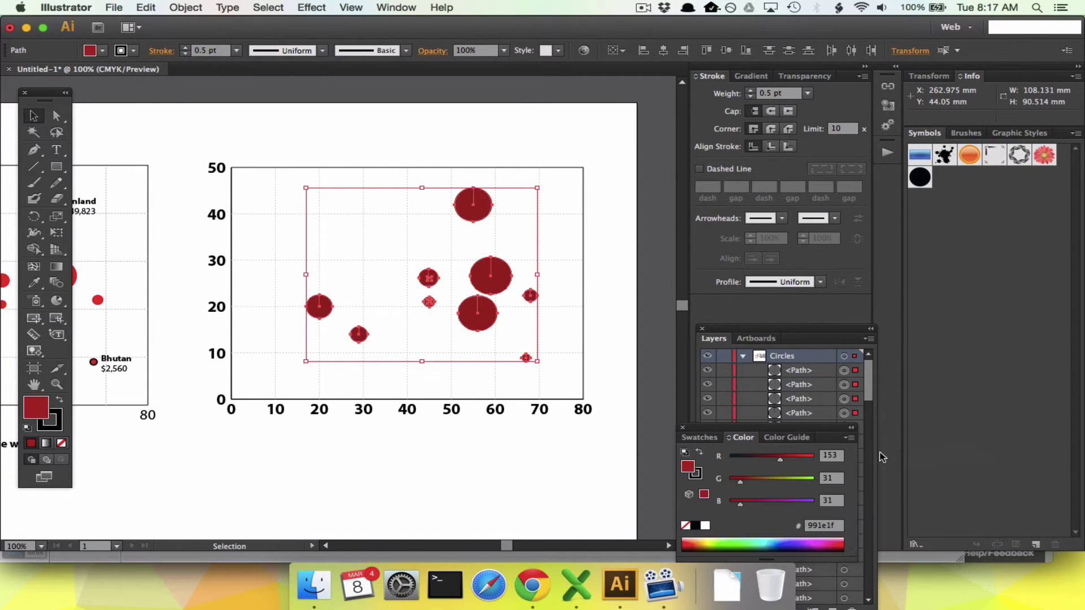
click(383, 466)
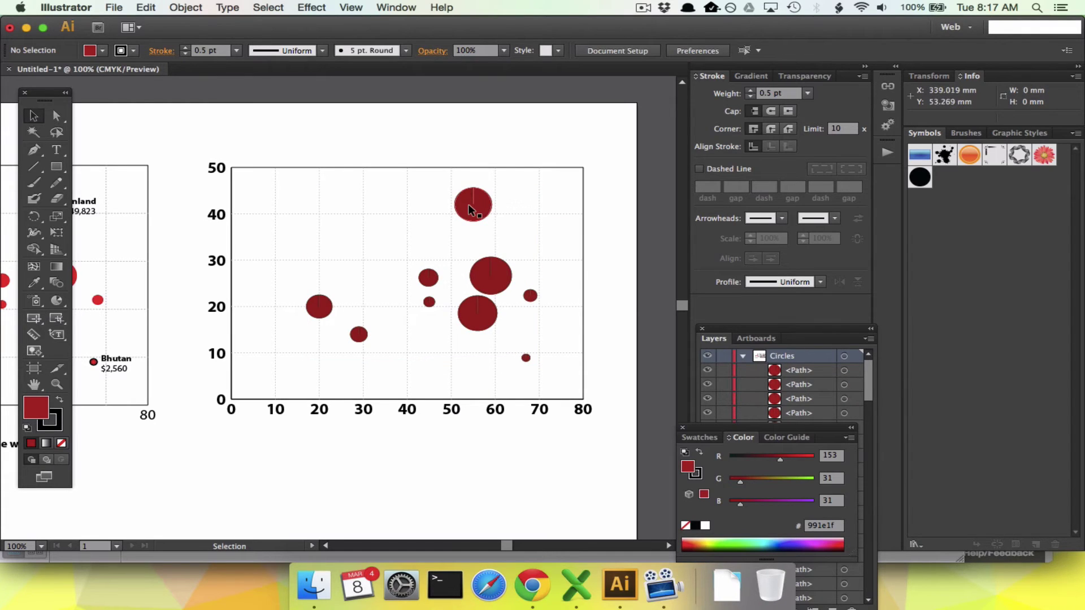
Step: Check the chart zoomed in and out, then undo the dark red fill
key(super+equal)
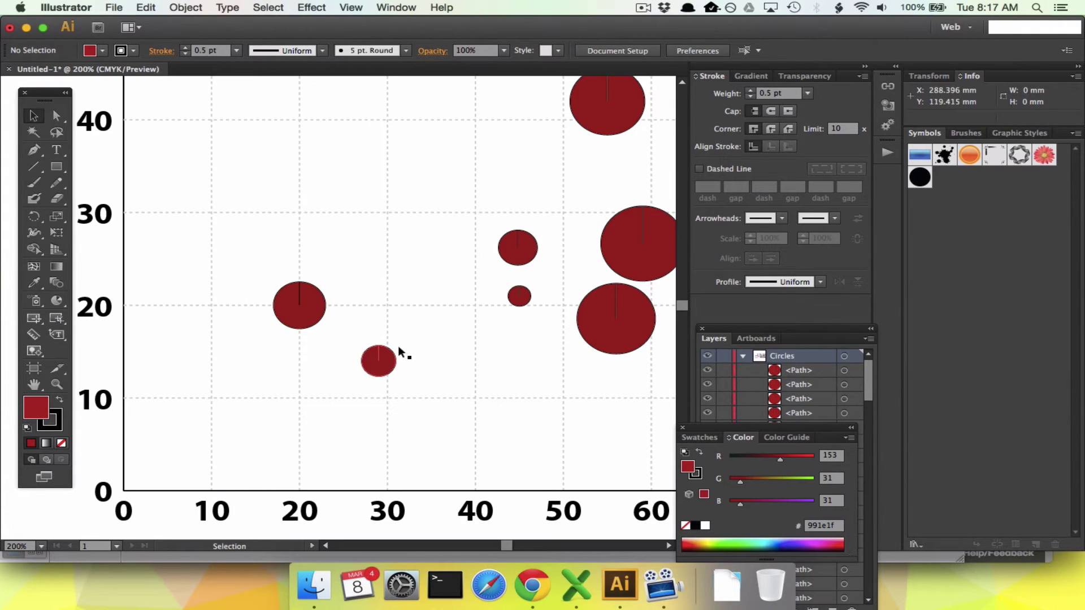
key(super+minus)
key(super+z)
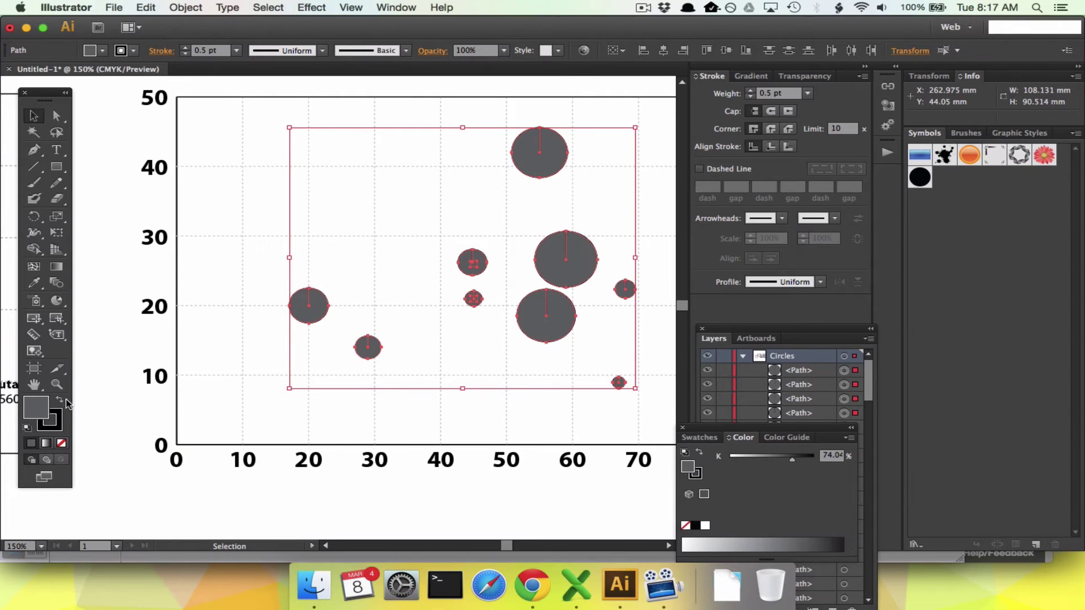
Step: Fill all nine circles with the red swatch from the Fill dropdown, with no outline, and deselect
click(59, 419)
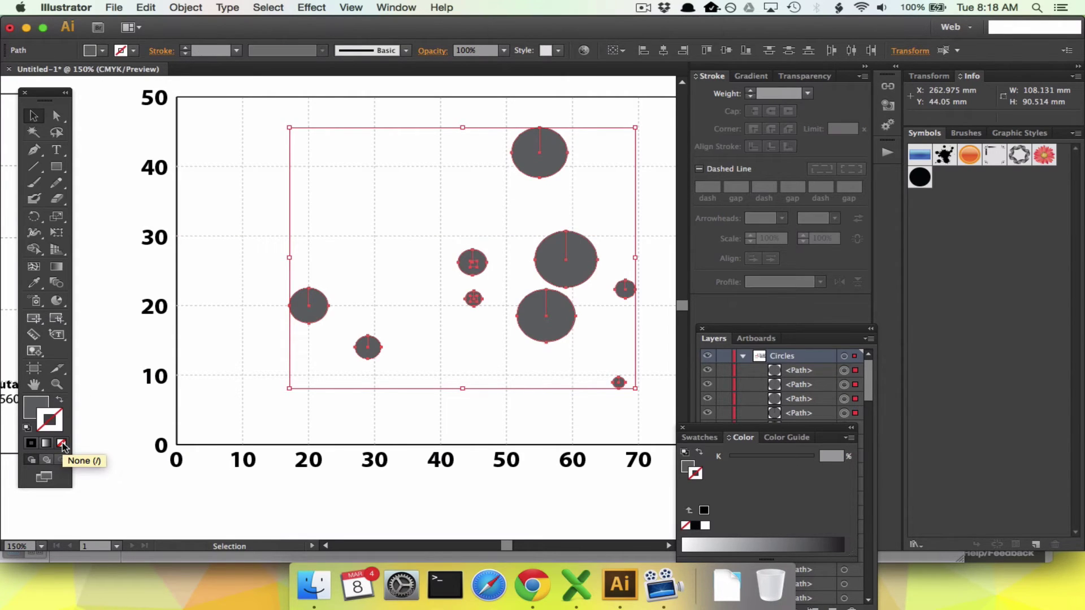
click(59, 401)
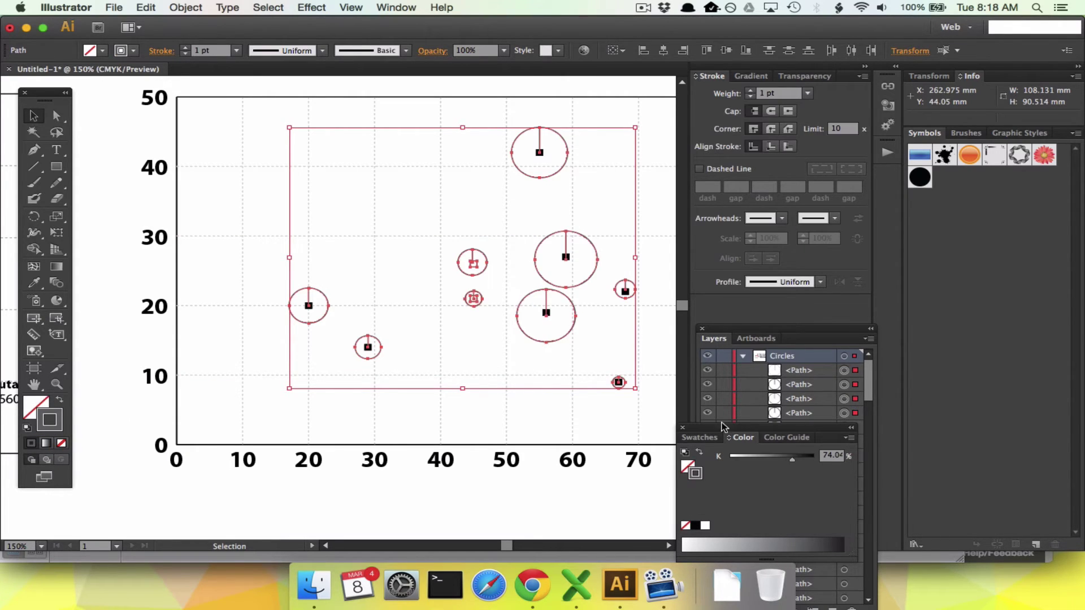
click(58, 402)
click(849, 439)
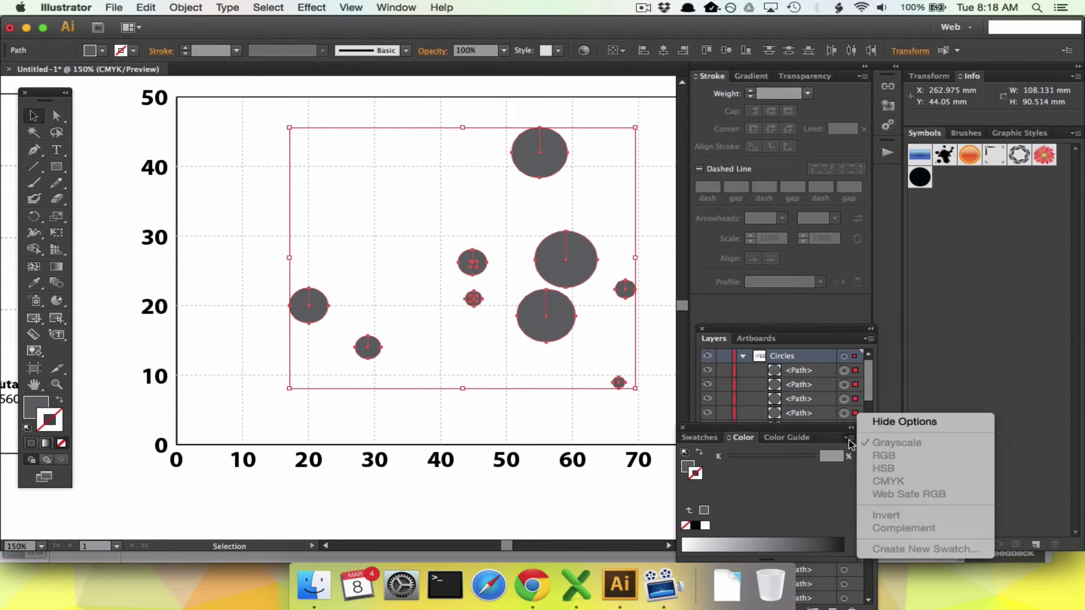
key(Escape)
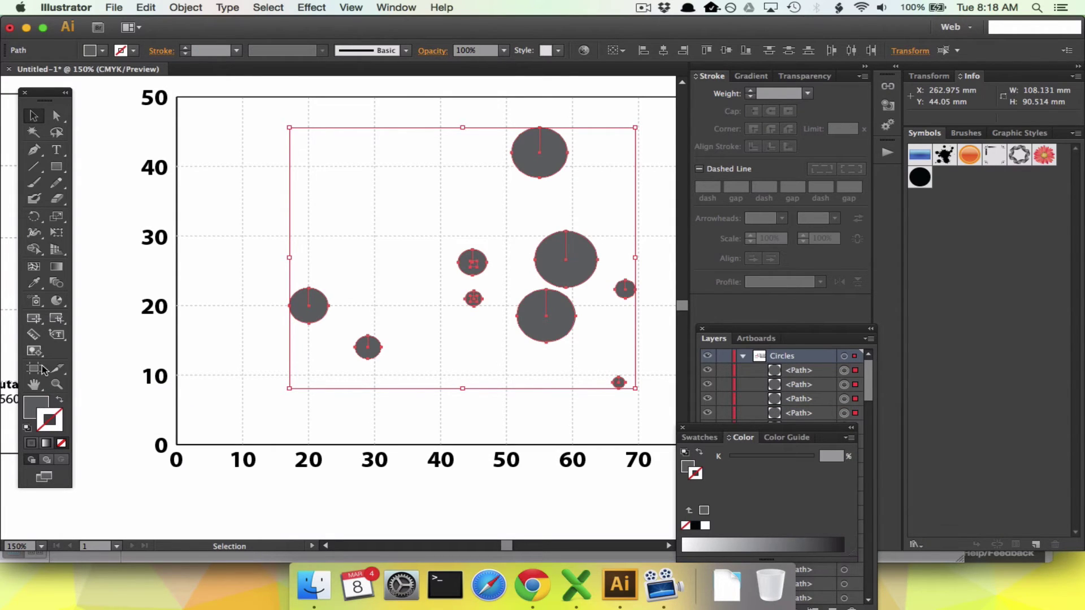
click(103, 50)
click(52, 74)
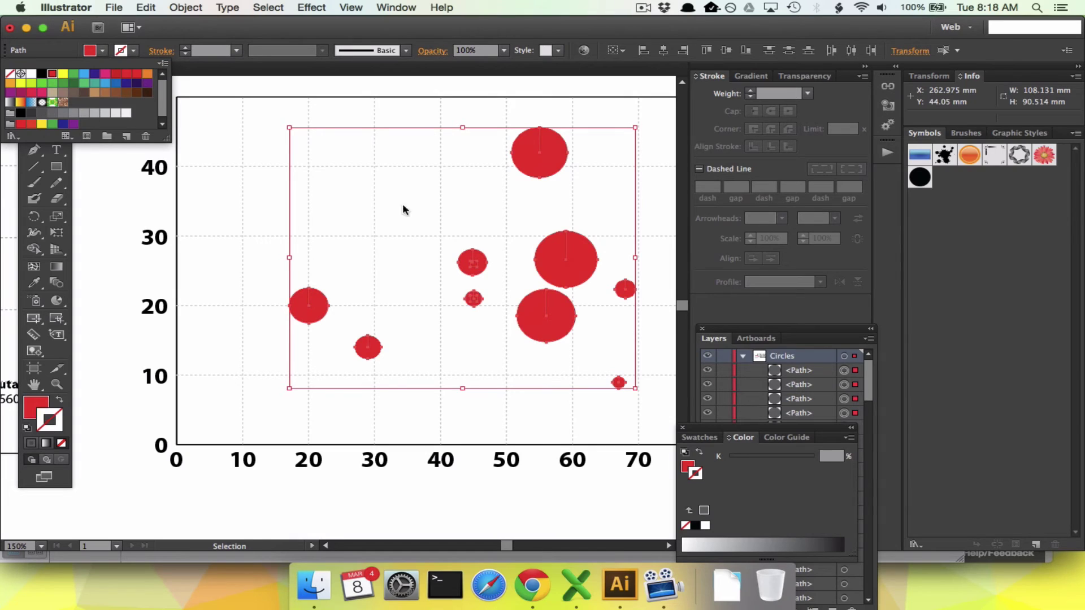
click(121, 225)
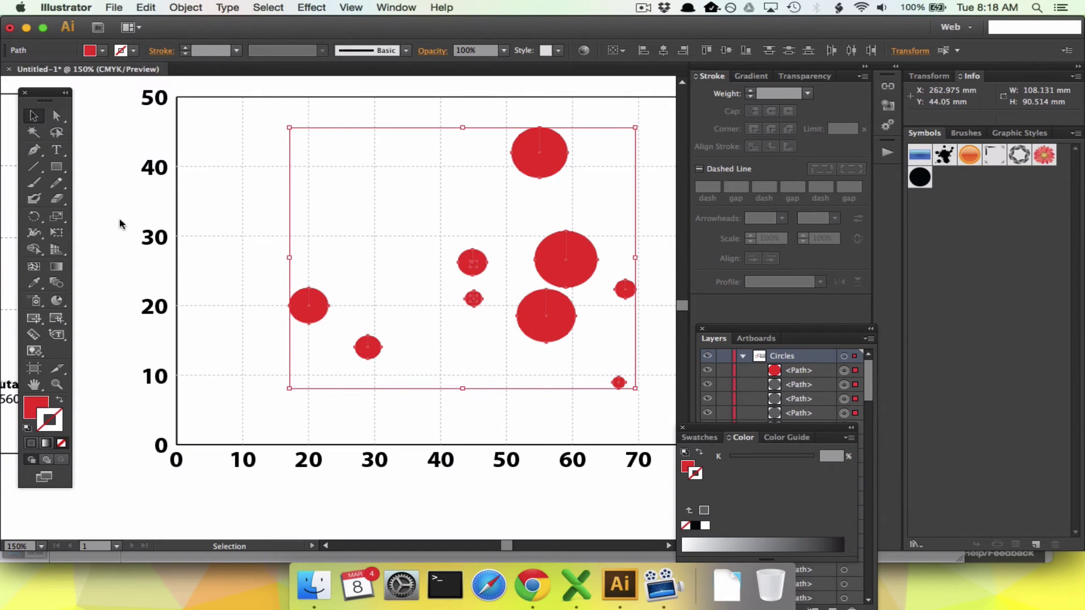
click(120, 304)
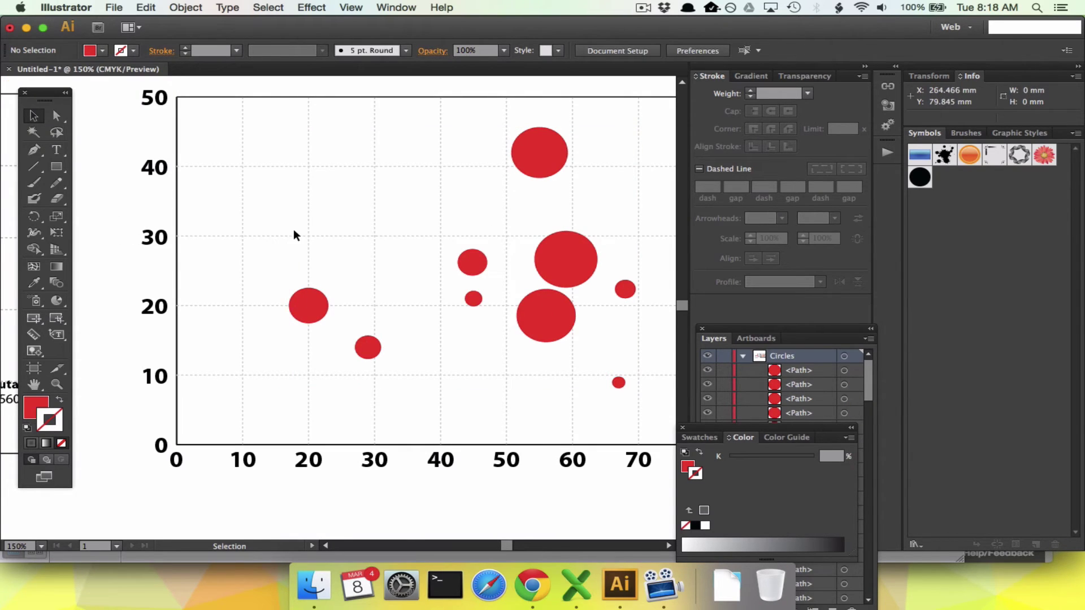
key(super+minus)
scroll(293, 229, left, 10)
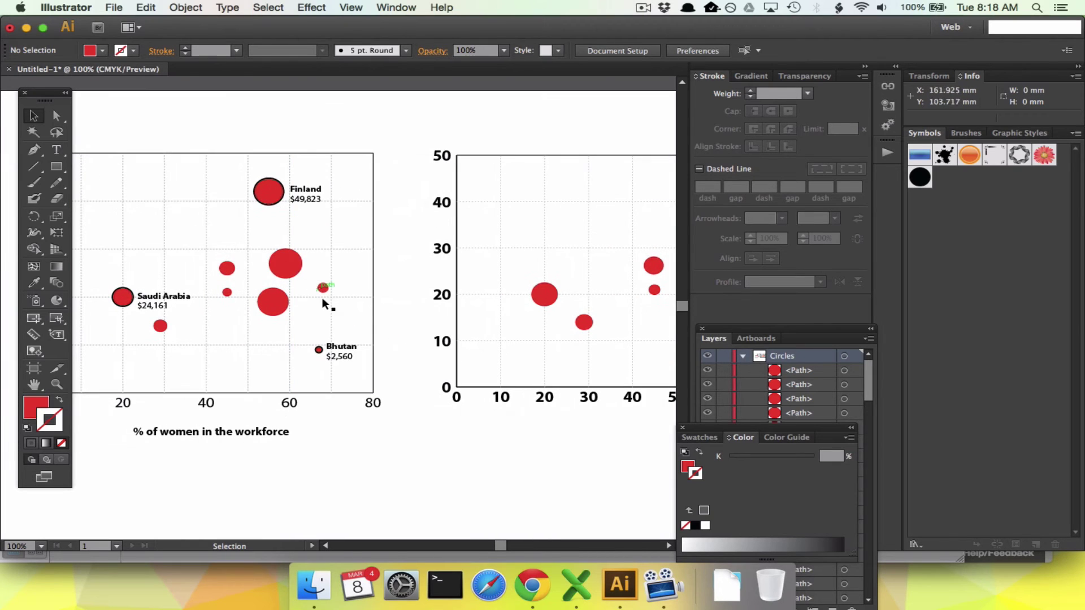
Step: Give the top circle, the tiny circle near 67/9 and the 20/20 circle a grey 2 pt stroke
scroll(598, 343, right, 5)
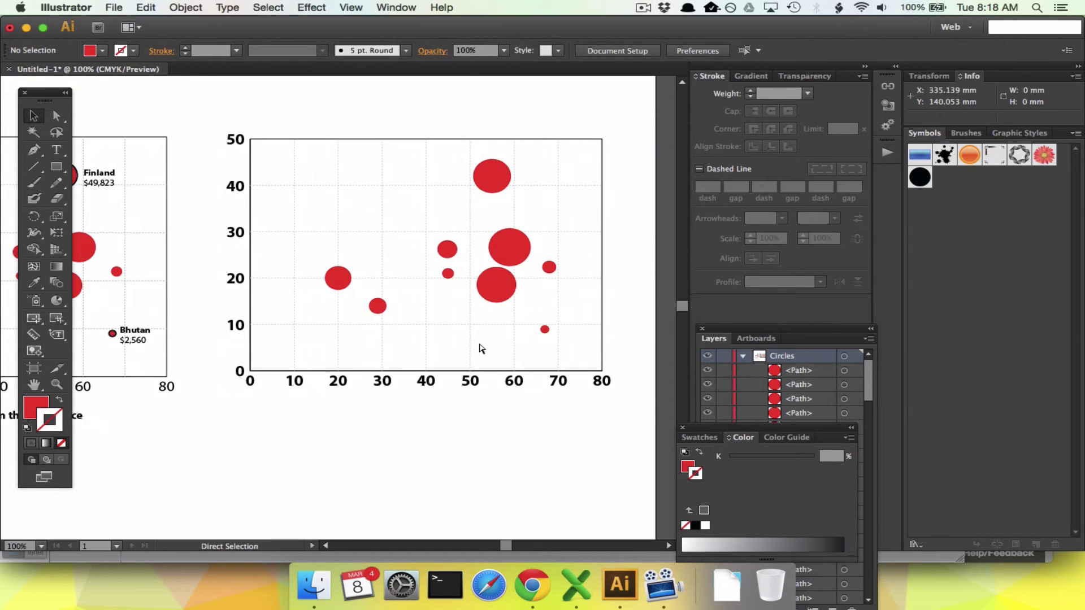
key(super+plus)
scroll(472, 306, right, 3)
click(498, 120)
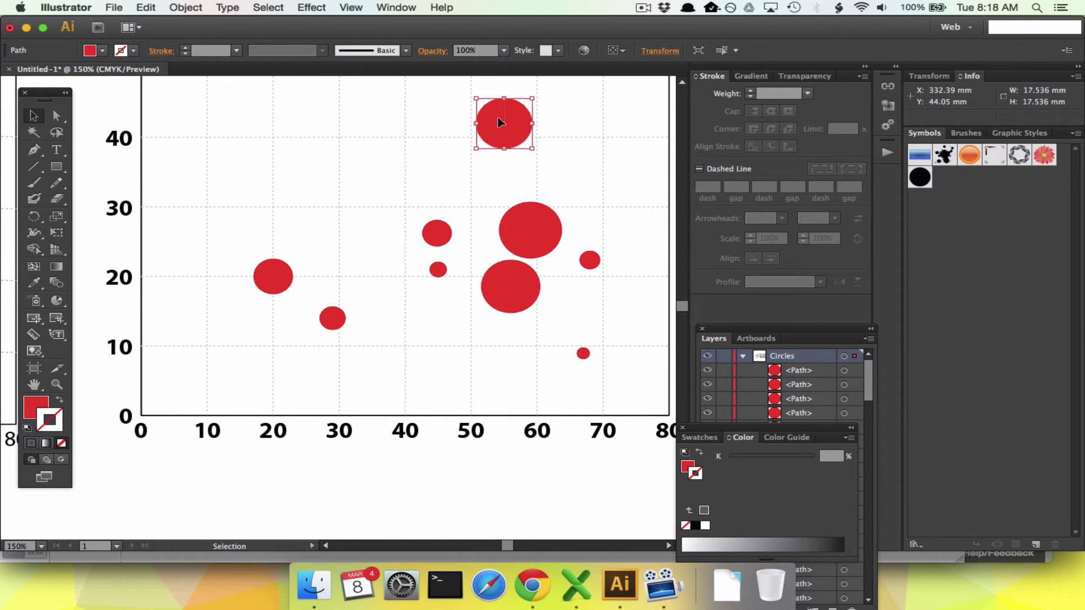
shift+click(586, 354)
shift+click(285, 287)
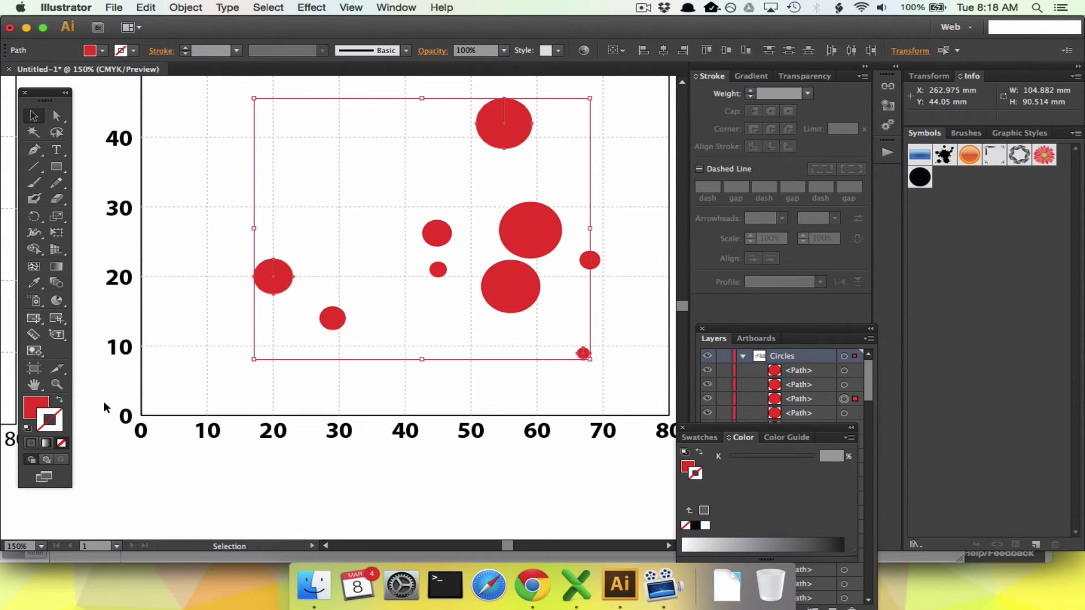
click(186, 48)
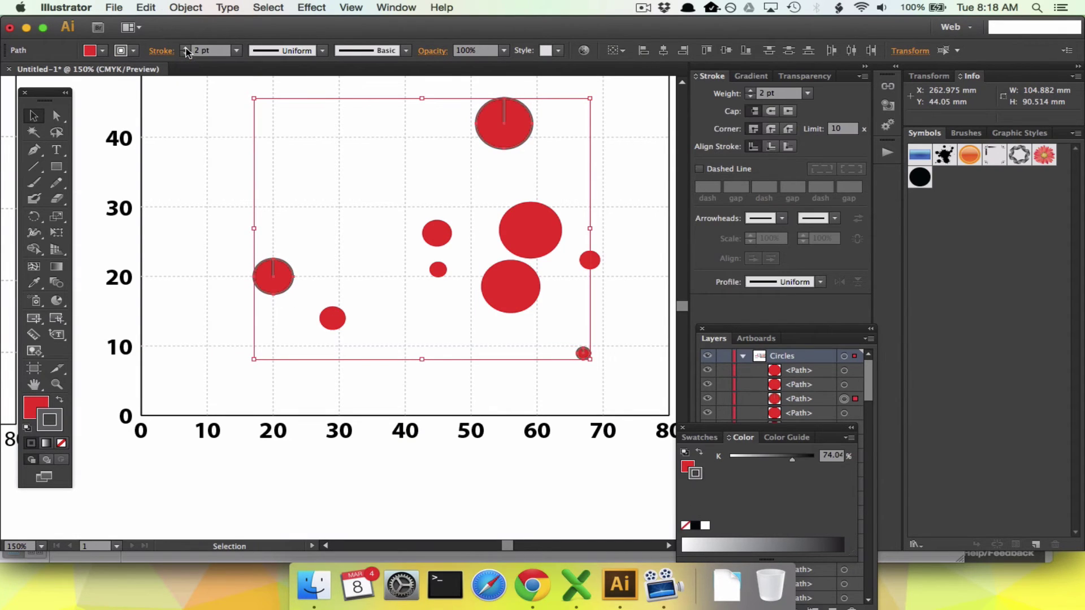
click(232, 117)
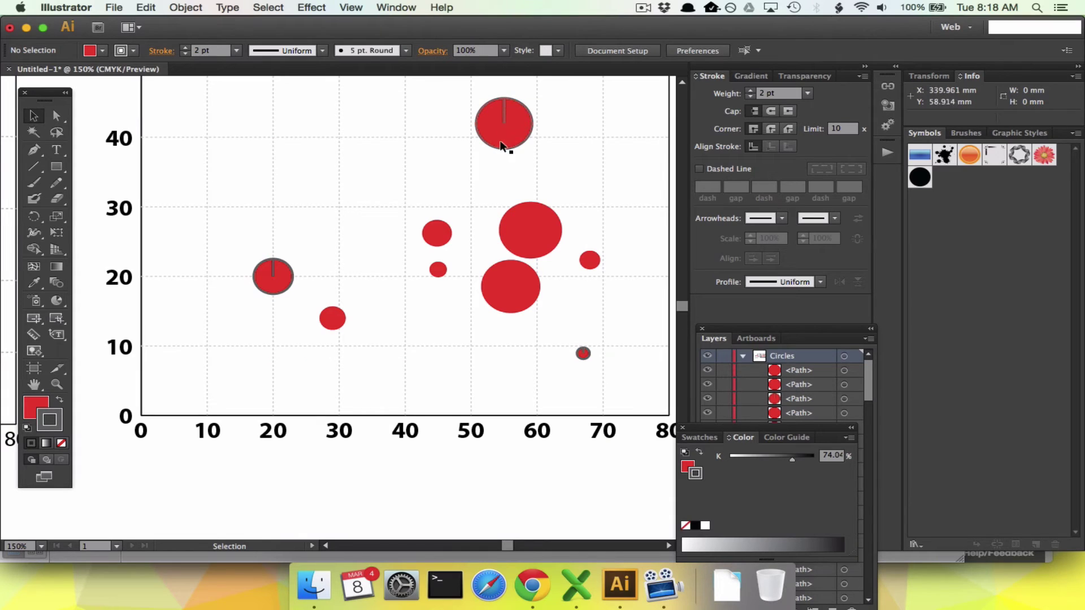
Step: Inspect the top and tiny circles' paths up close with the Direct Selection tool
key(super+equal)
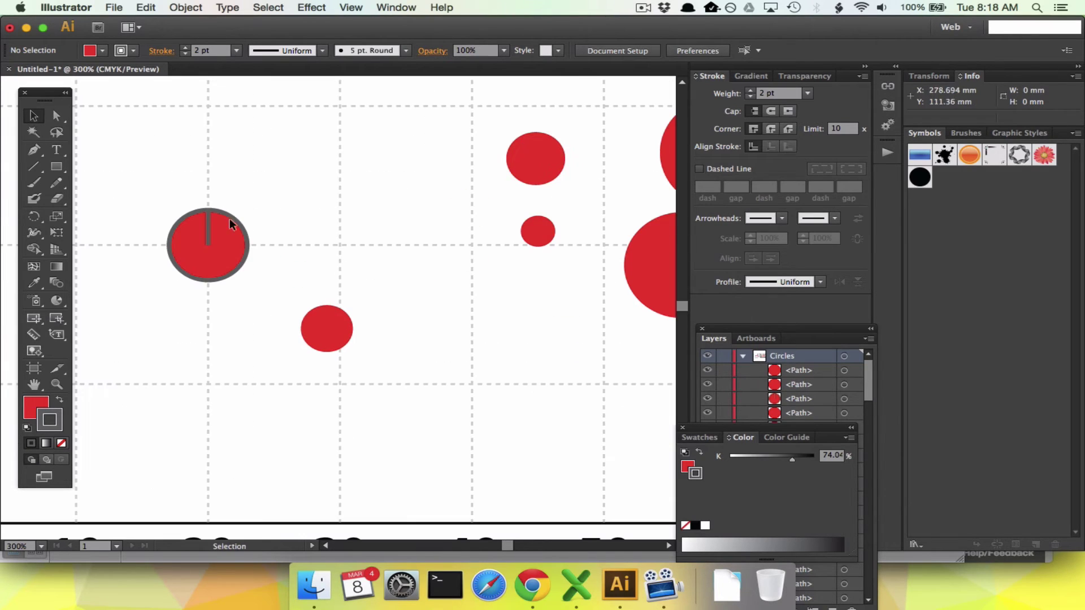
click(63, 116)
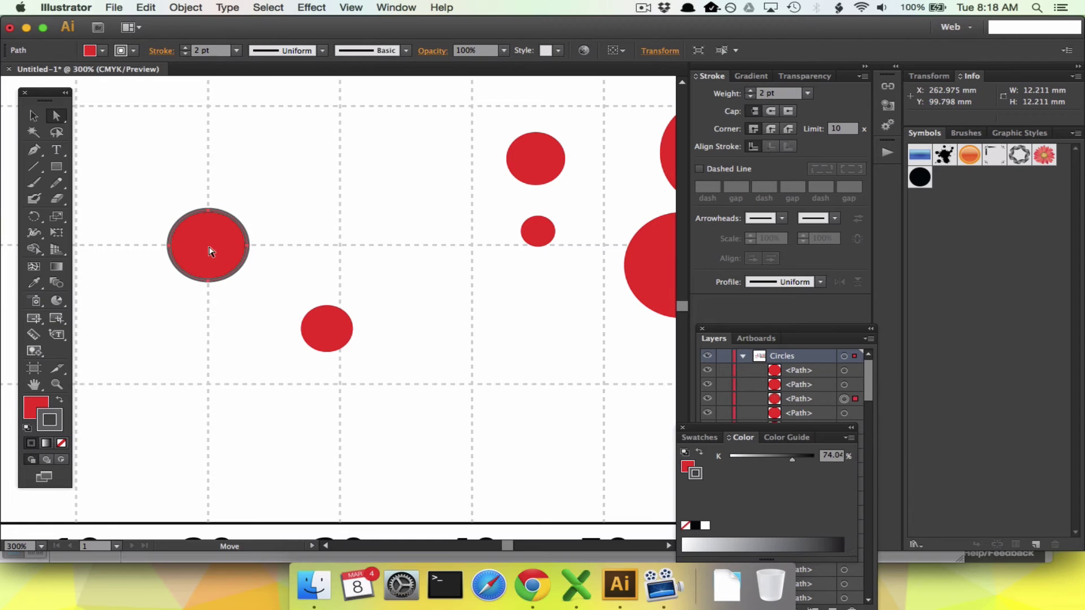
scroll(426, 205, up, 5)
scroll(426, 205, right, 5)
click(444, 198)
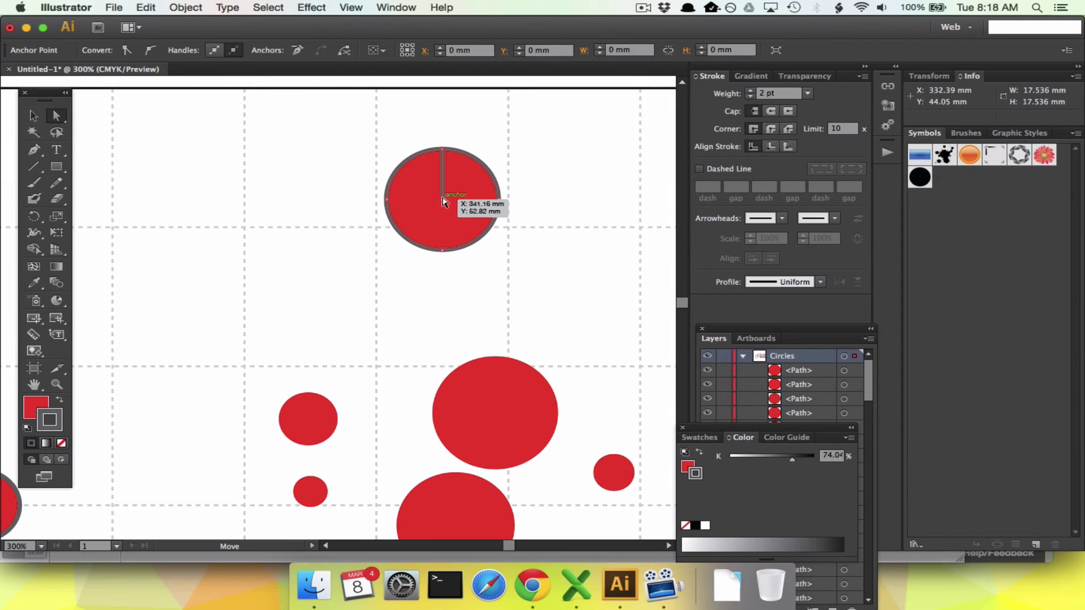
scroll(545, 436, down, 2)
scroll(546, 435, right, 3)
scroll(546, 435, down, 3)
scroll(546, 435, right, 2)
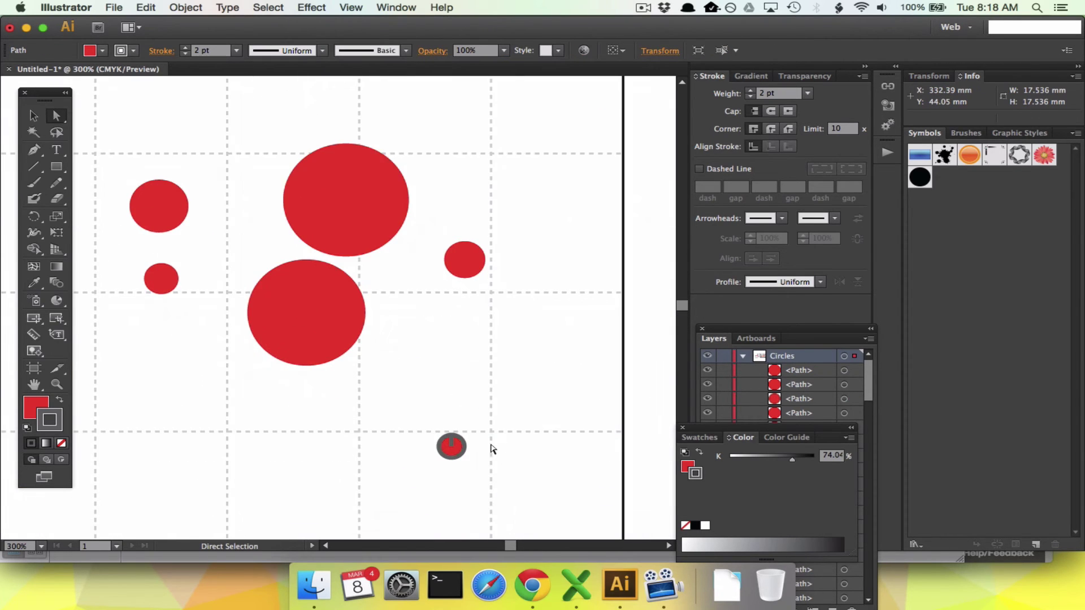
click(451, 446)
key(super+minus)
key(super+minus)
scroll(339, 436, left, 3)
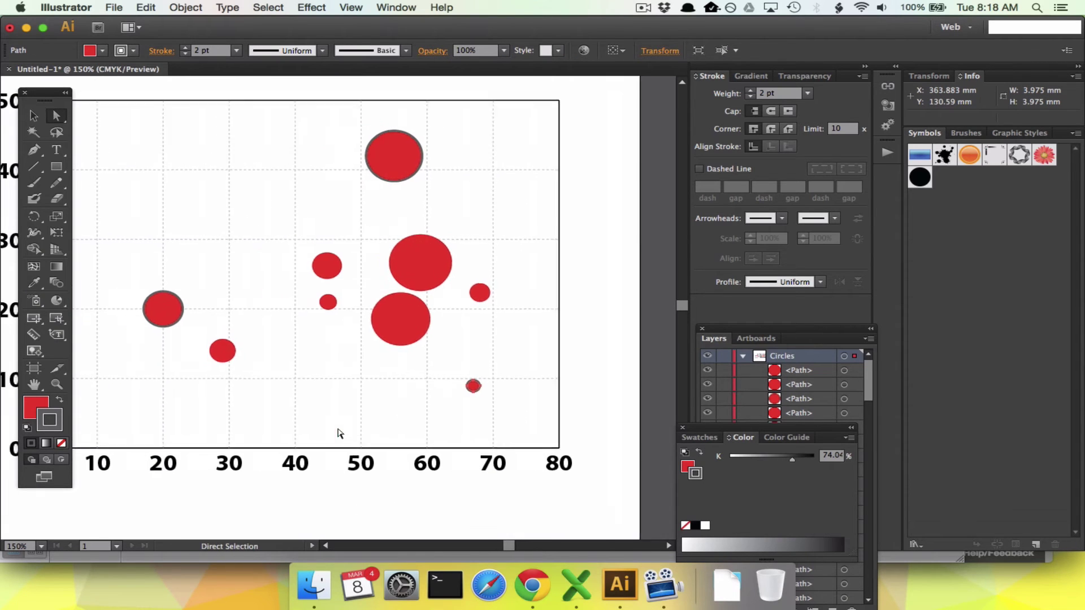
click(57, 150)
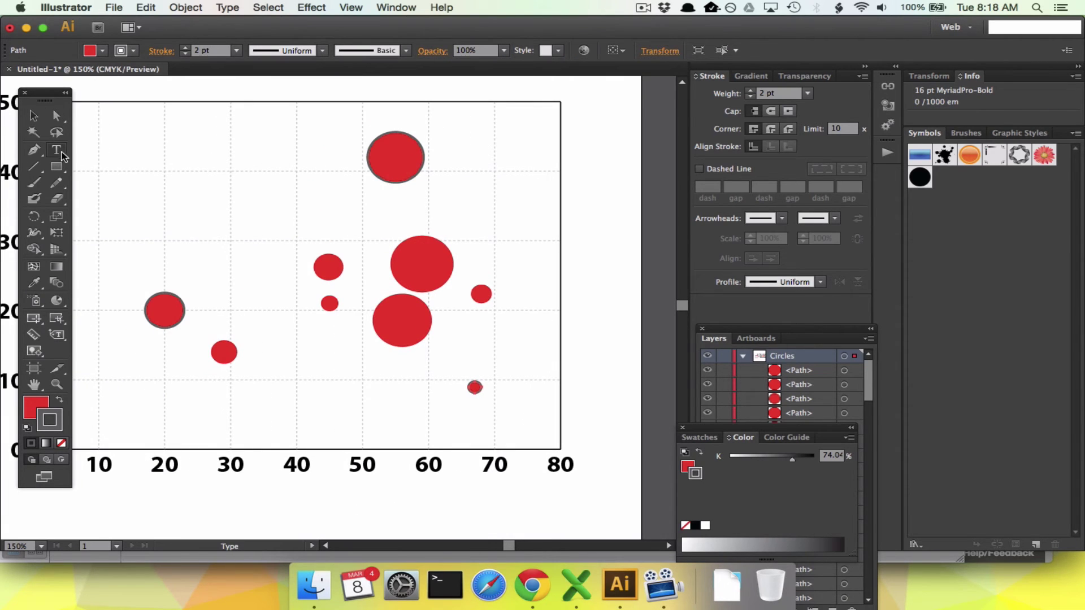
Step: Add a 'Saudi Arabia' label above the 20/20 circle with its GDP 24161 pasted from Excel
click(182, 286)
key(Escape)
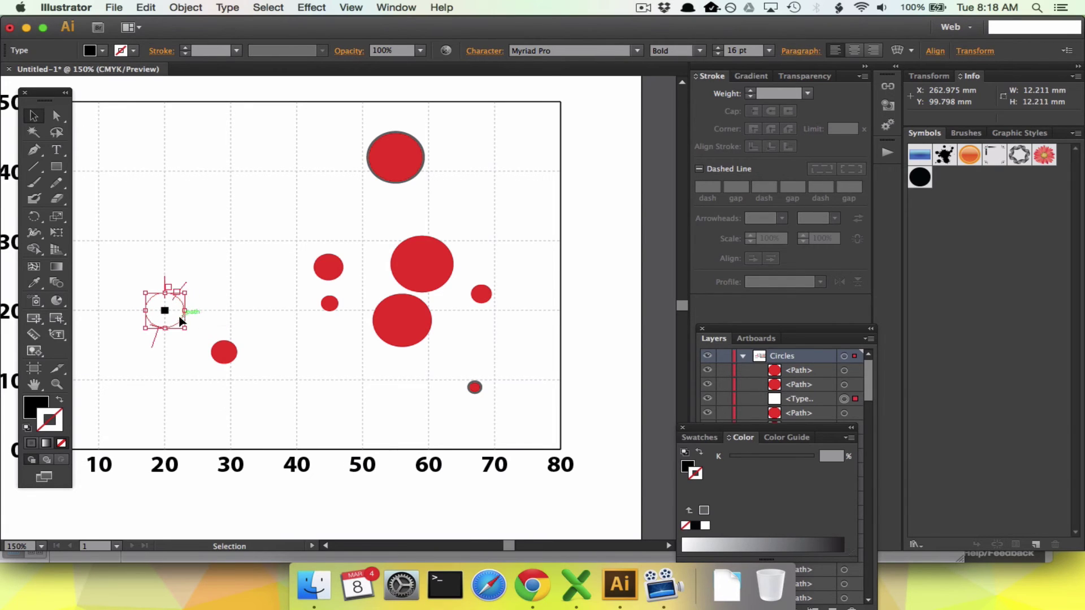
key(super+z)
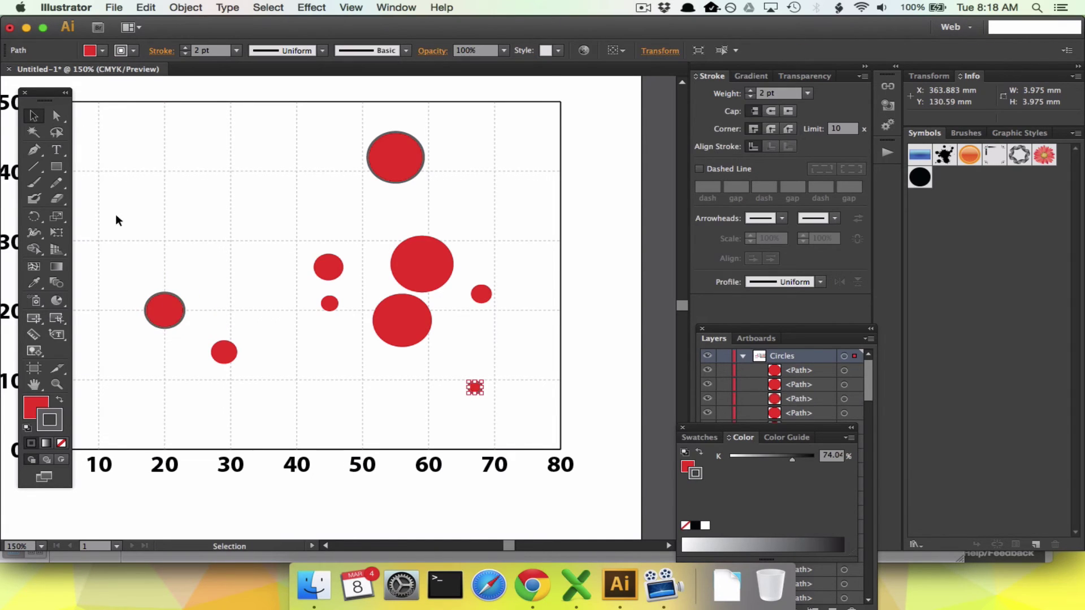
key(t)
click(190, 263)
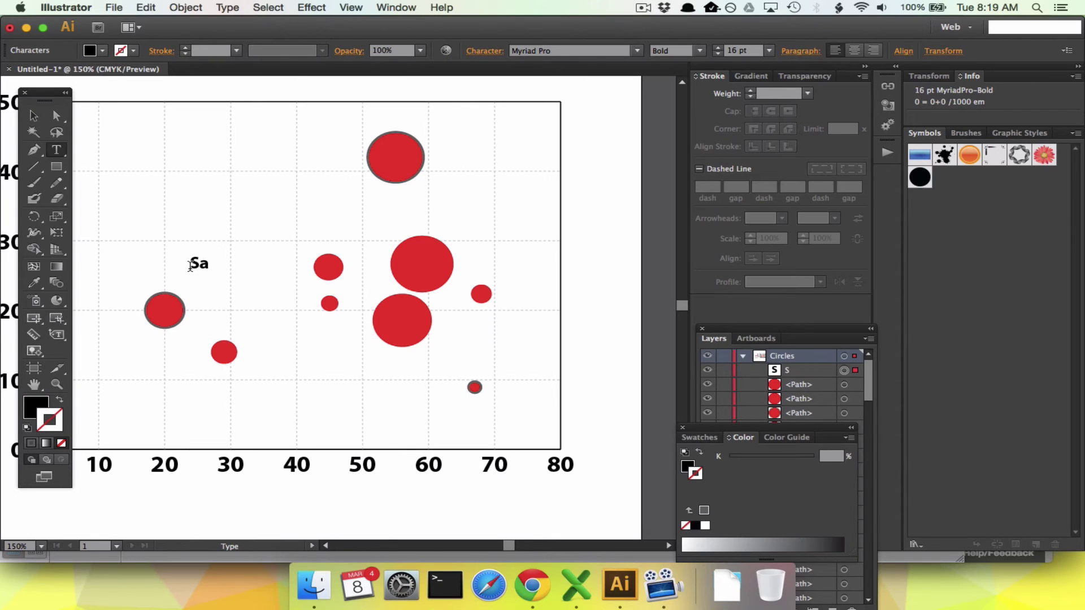
text(Saudi Arabia)
key(super+Tab)
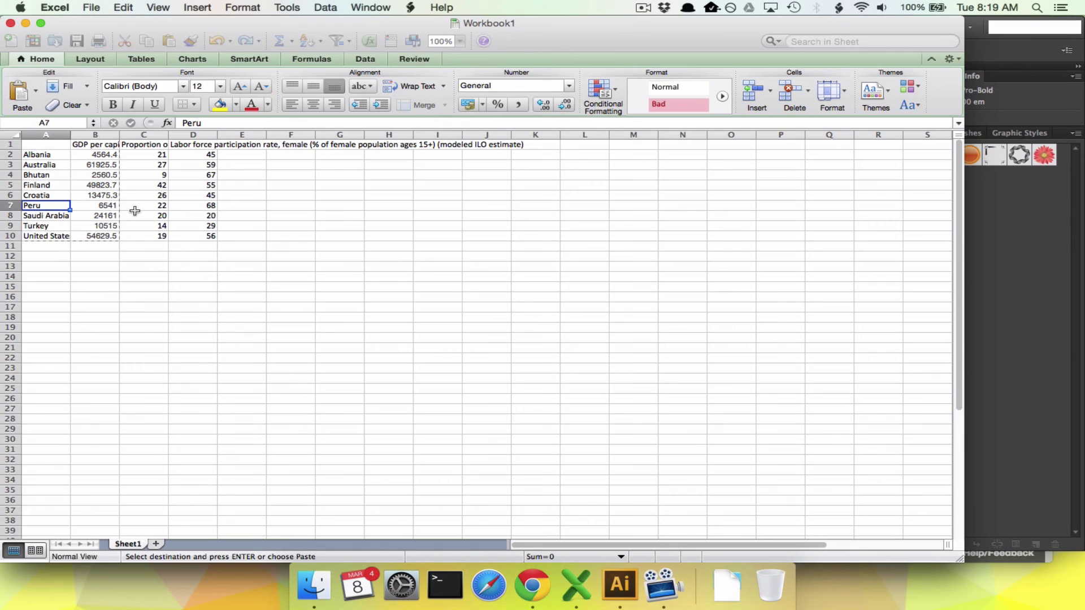
key(Down)
key(super+c)
key(super+Tab)
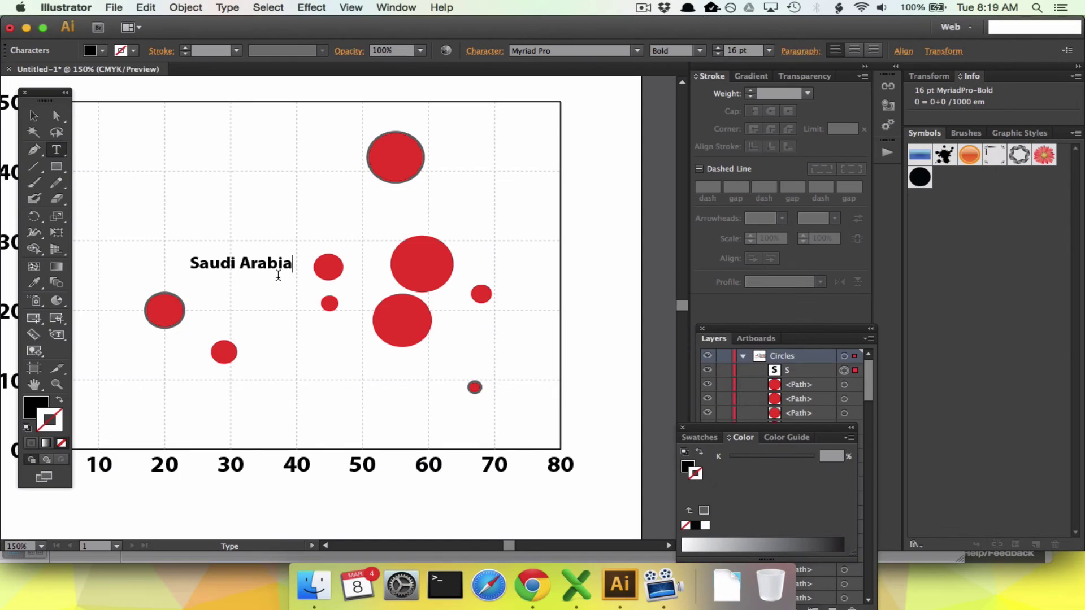
key(super+v)
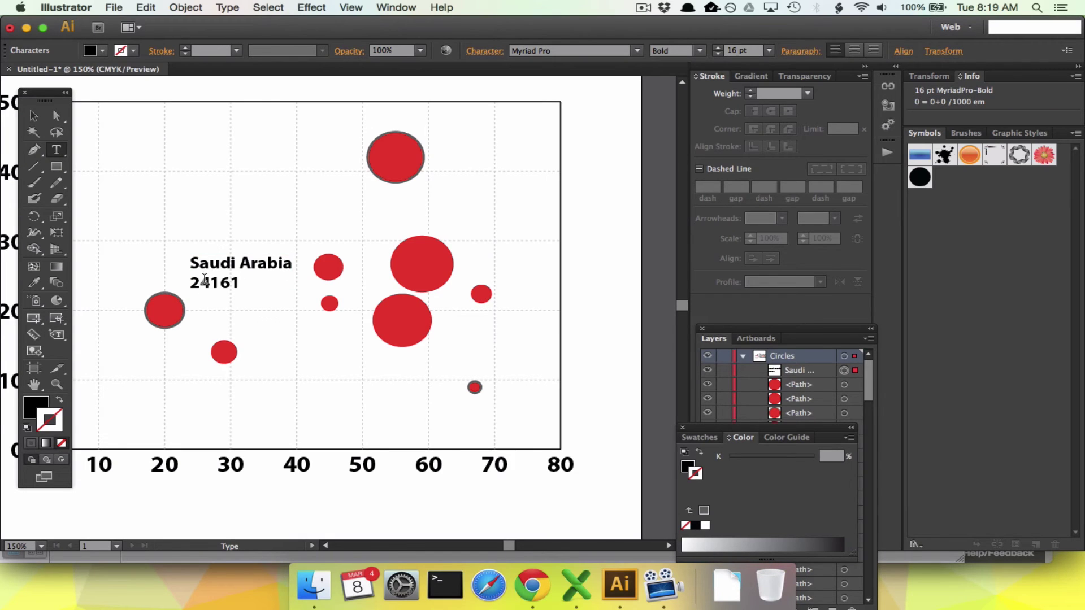
Step: Format the GDP line as $24,161 in Regular weight
text($)
key(Right)
key(Right)
text(,)
triple_click(205, 279)
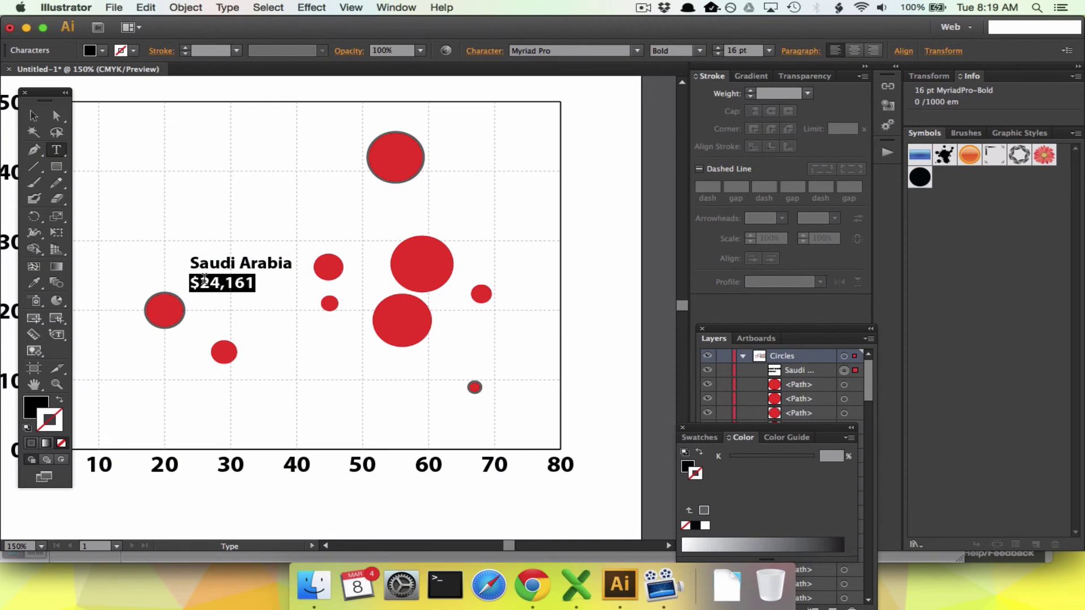
click(702, 54)
click(696, 128)
Step: Reduce the Saudi Arabia label to 12 pt and drag it into position
key(Escape)
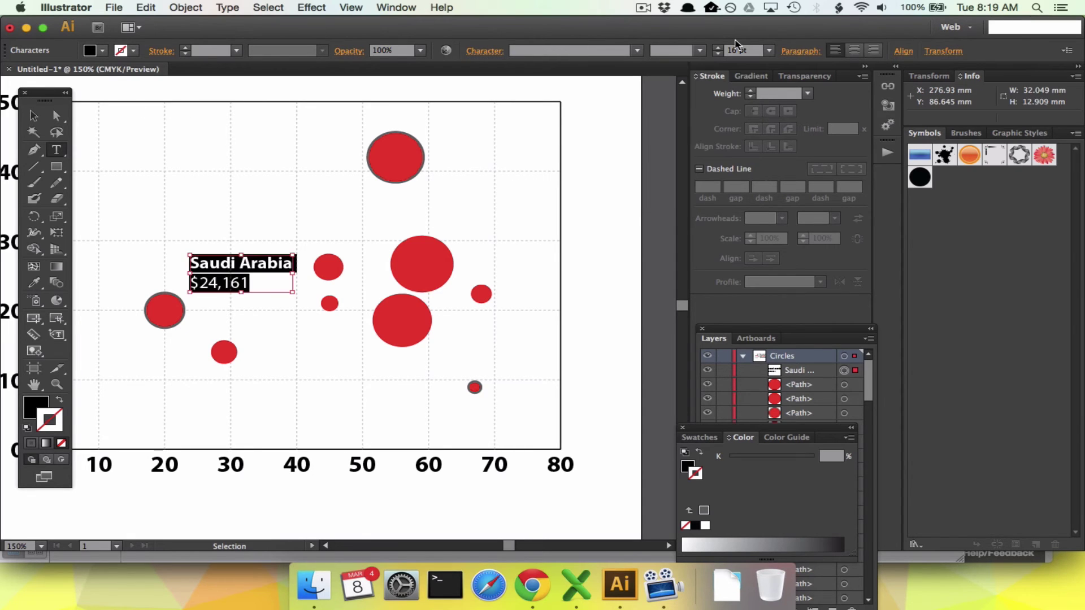
click(716, 52)
click(716, 52)
click(715, 52)
click(716, 53)
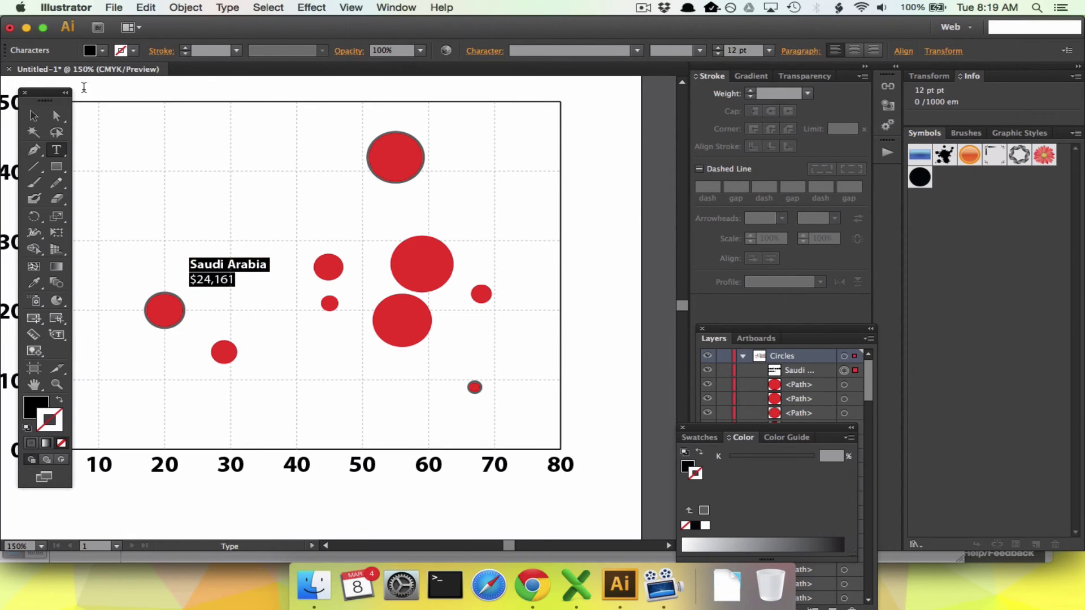
click(34, 116)
drag(215, 286, 445, 141)
Step: Relabel the copied label as 'Finland' with its $49,824 GDP from Excel
triple_click(458, 140)
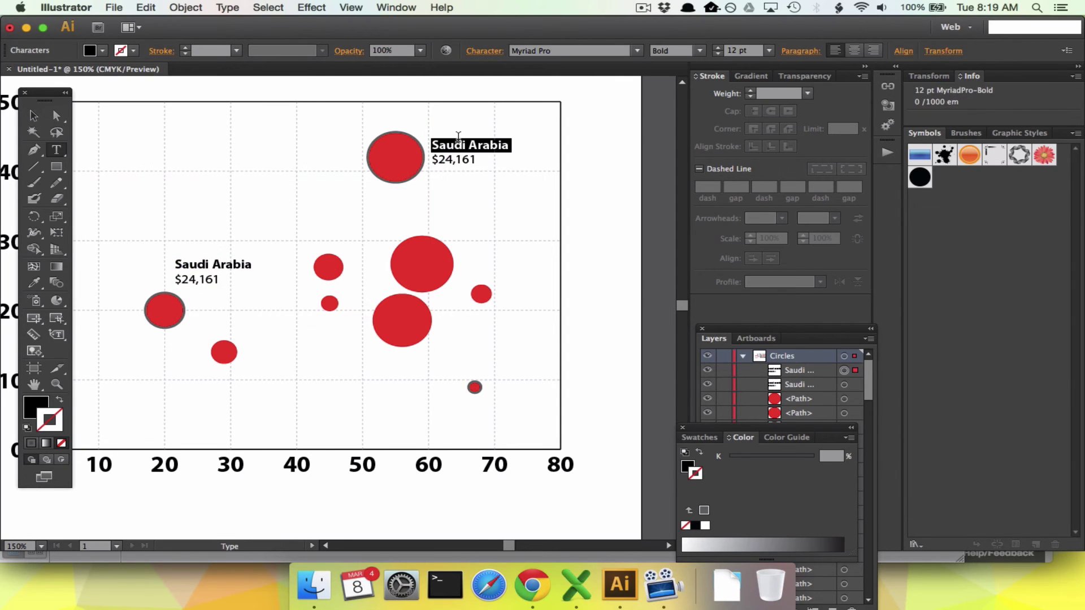
text(Finland$24,161)
key(super+Tab)
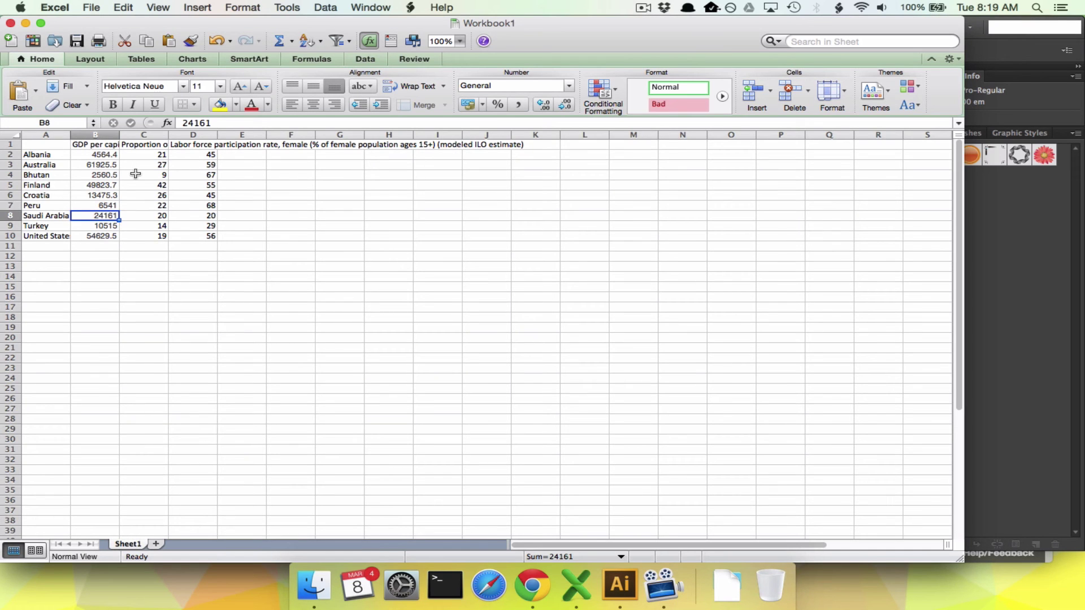
key(Up)
key(Up)
key(Up)
key(super+c)
key(super+Tab)
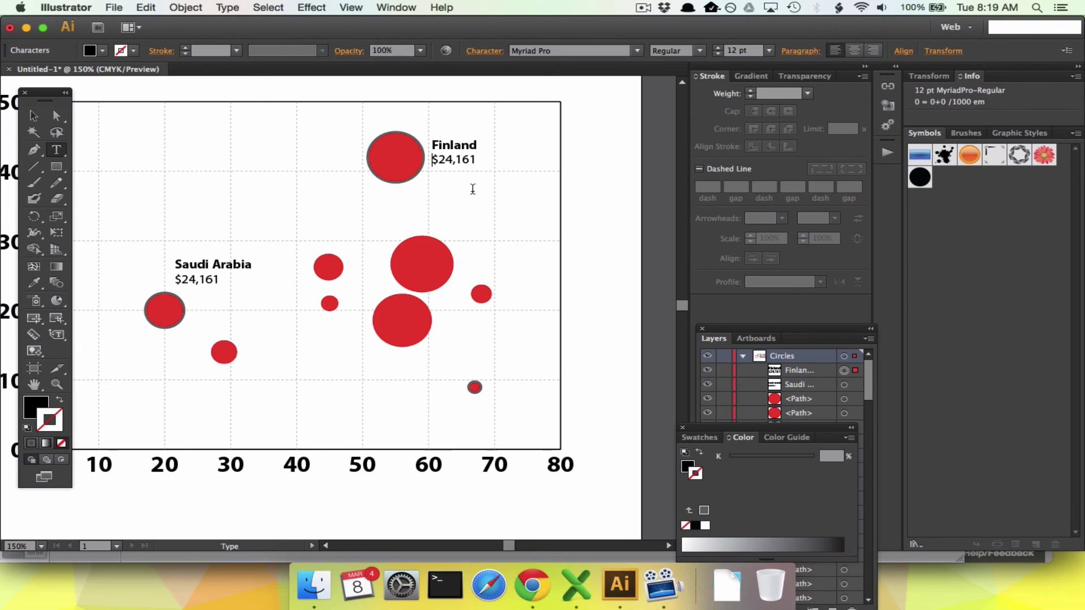
double_click(448, 160)
key(super+v)
text($)
key(shift+Left)
key(shift+Left)
key(shift+Left)
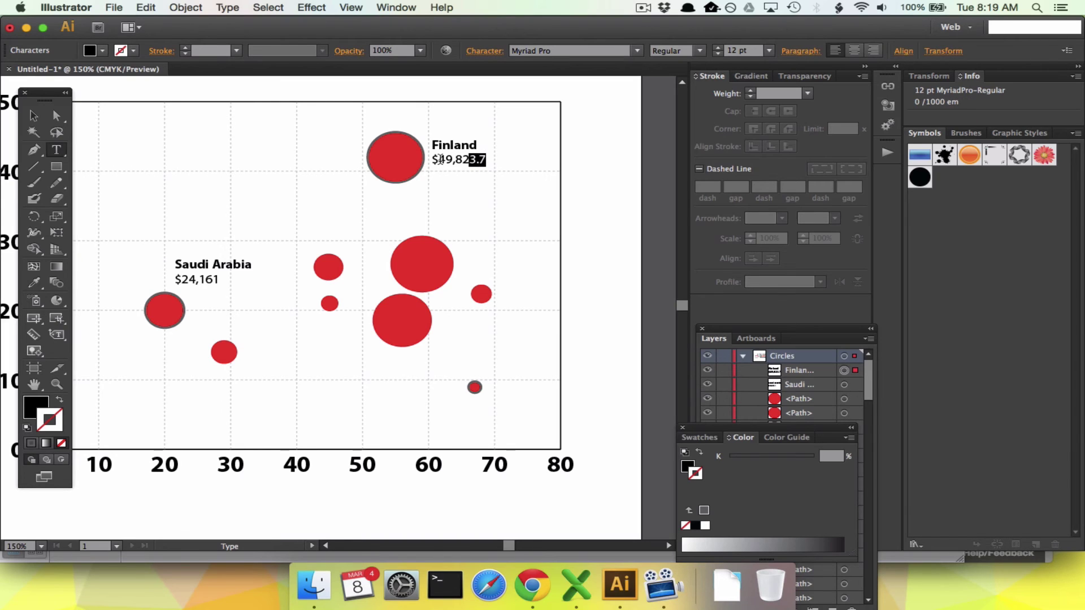
key(Escape)
Step: Duplicate the label beside the tiny circle near 70 and relabel it 'Bhutan' with its Excel GDP
key(super+c)
key(super+v)
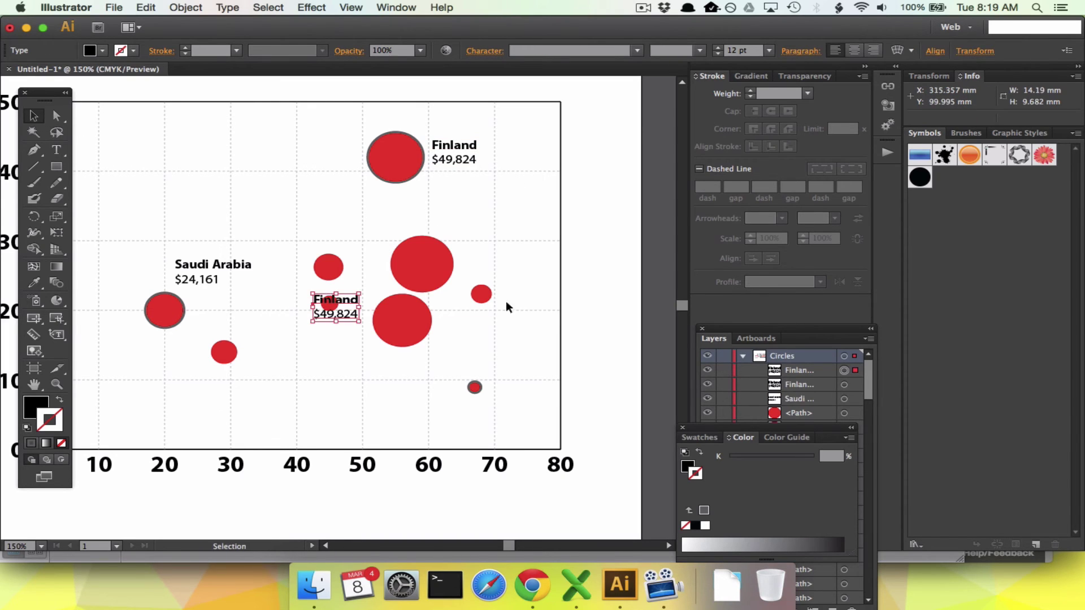
drag(358, 313, 503, 375)
triple_click(505, 370)
text(Bhutan$49,824)
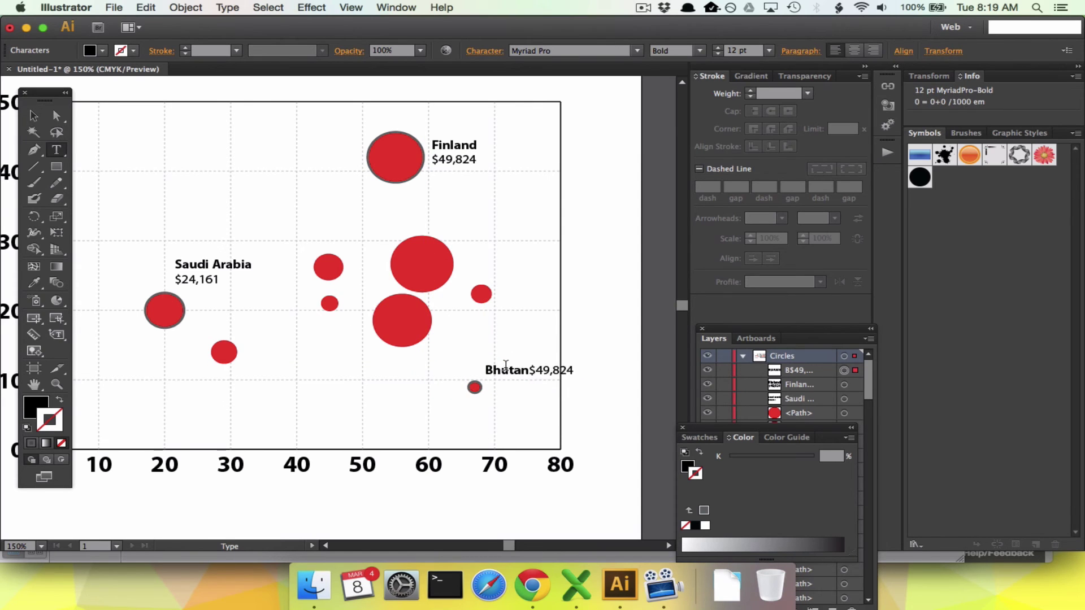
key(super+Tab)
key(Up)
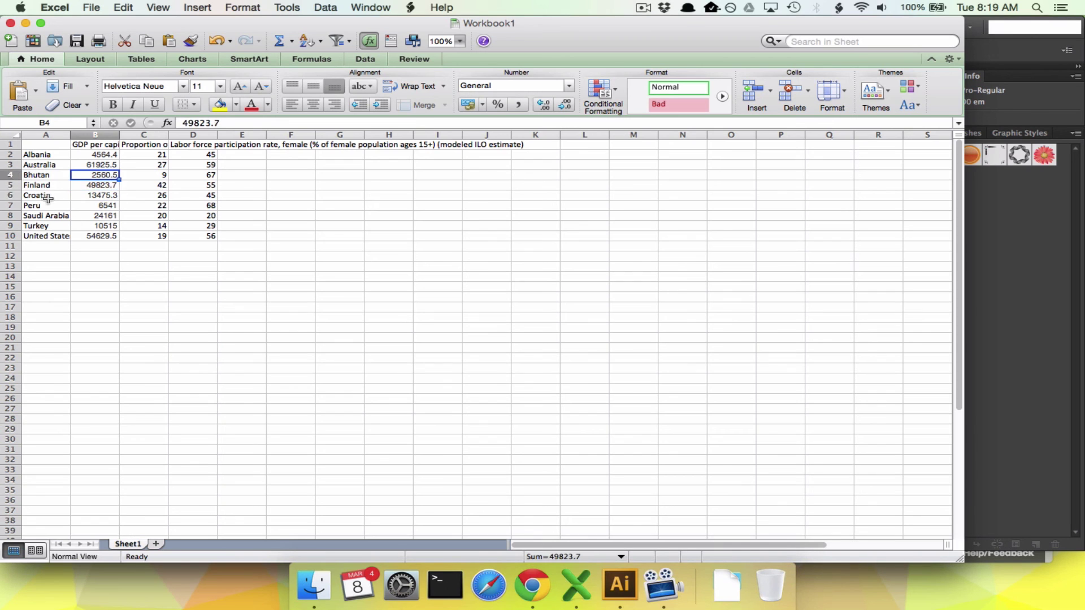
key(super+Tab)
triple_click(495, 384)
key(super+v)
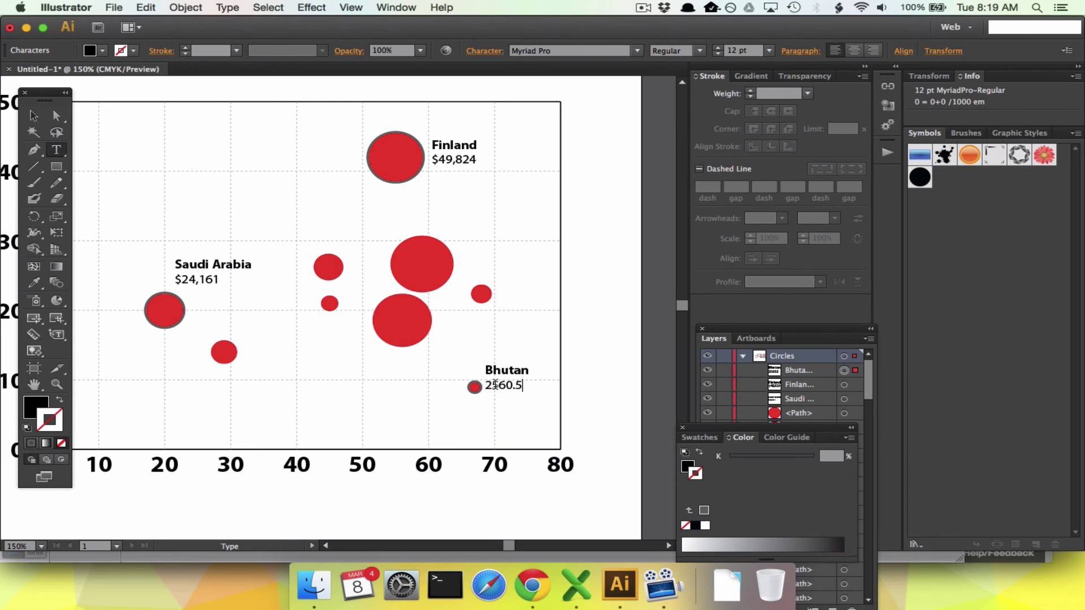
Step: Format Bhutan's value as $2,560 and nudge the label into place
key(Home)
text($)
key(shift+End)
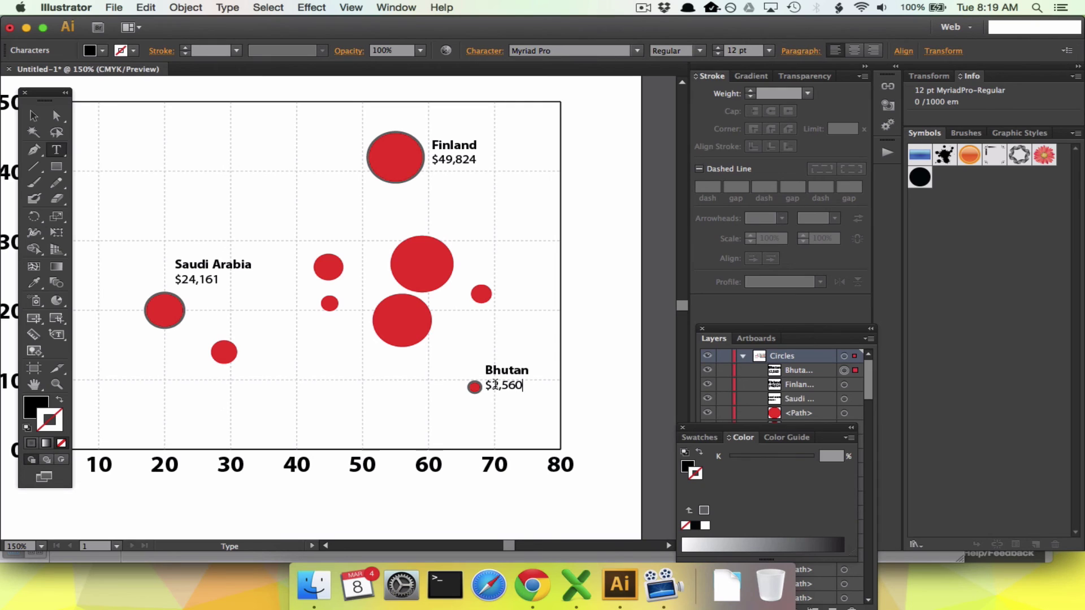
key(Escape)
drag(506, 378, 511, 384)
click(342, 406)
key(super+minus)
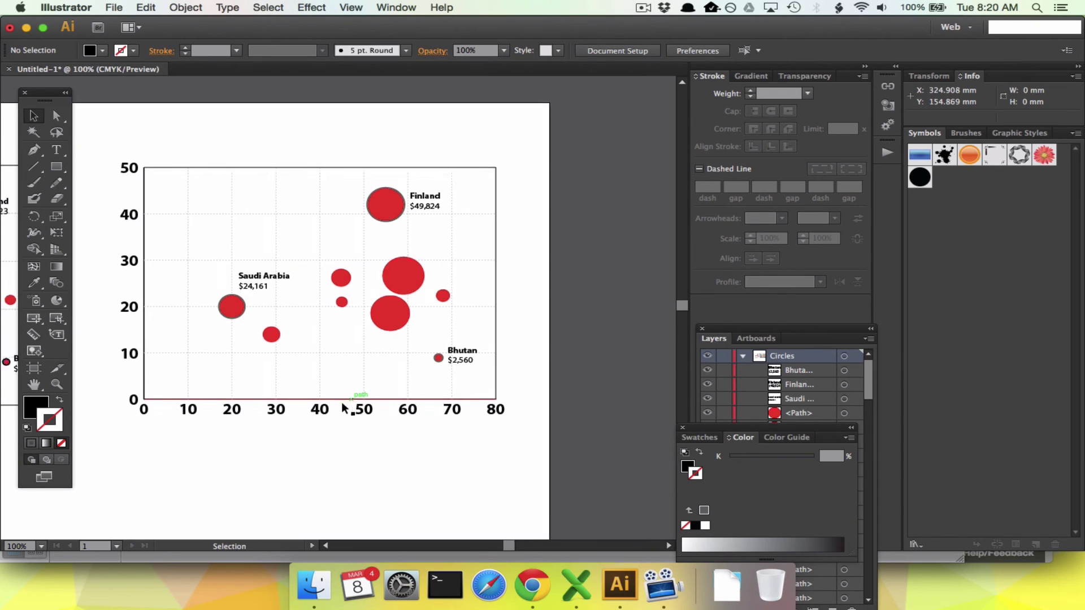
Step: Copy the x- and y-axis titles from the left chart onto the right chart
scroll(337, 360, left, 2)
scroll(336, 422, left, 6)
click(126, 458)
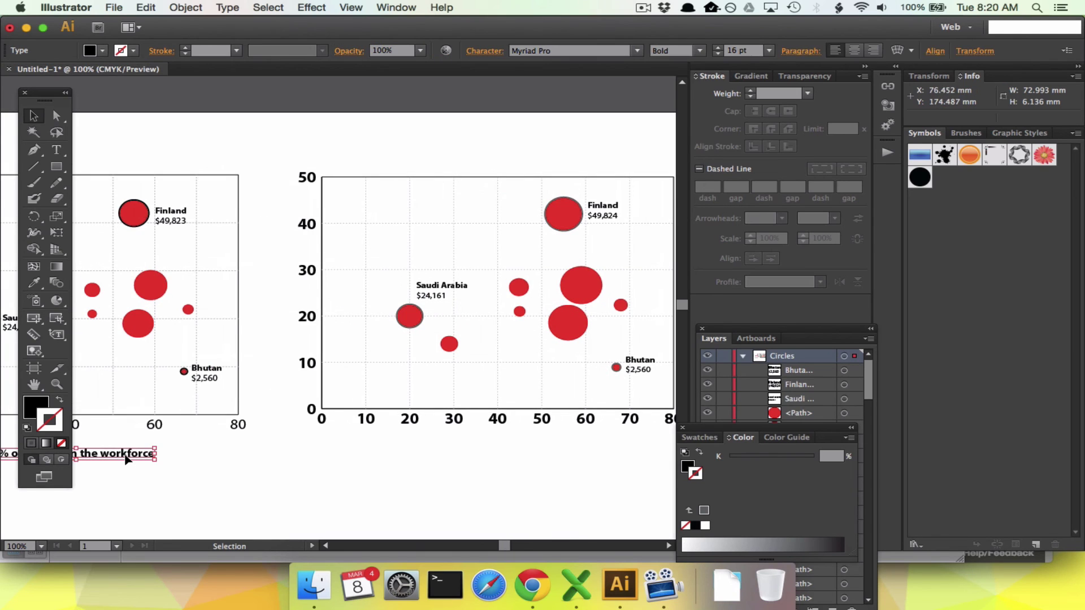
key(super+c)
key(super+v)
drag(351, 313, 536, 456)
scroll(263, 339, left, 5)
click(102, 272)
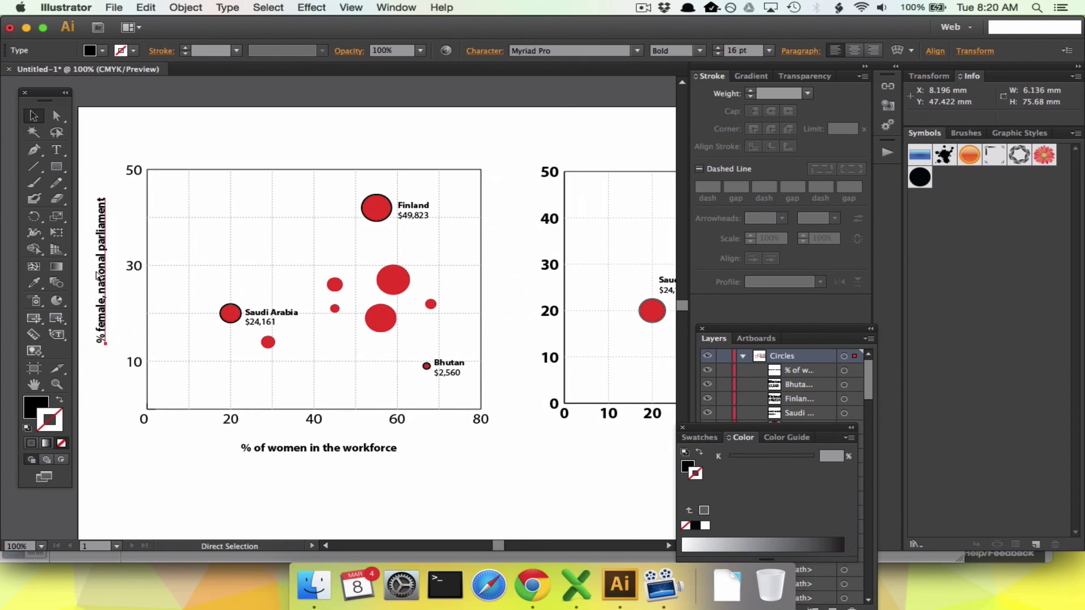
key(super+c)
key(super+v)
drag(343, 340, 524, 308)
Step: Delete the x-axis tick labels 0, 10, 30, 50 and 70
scroll(523, 308, right, 7)
scroll(523, 308, down, 2)
scroll(522, 308, right, 3)
scroll(522, 308, down, 1)
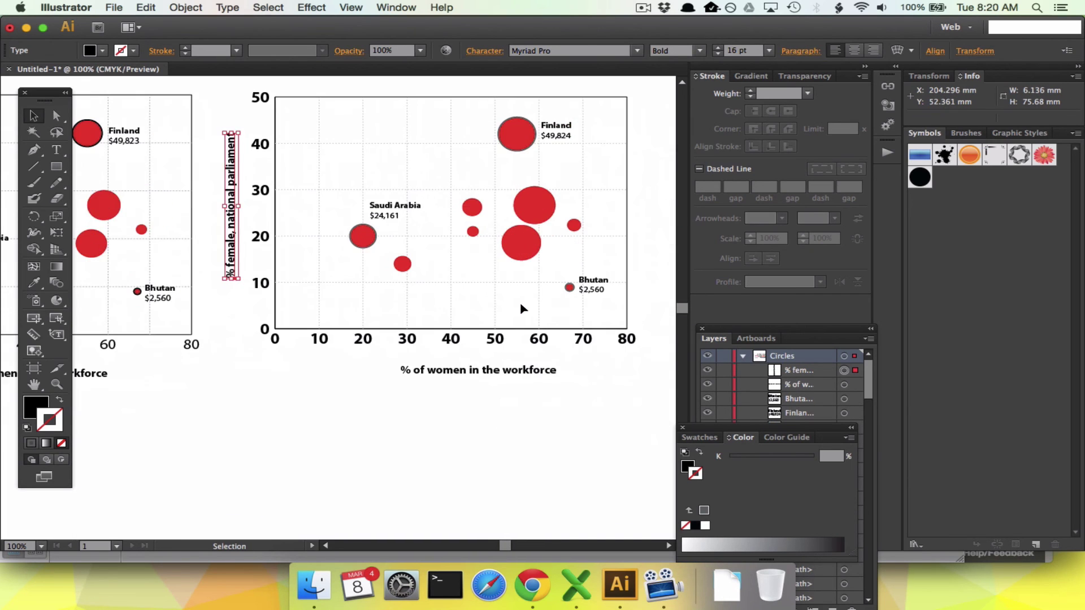
click(320, 339)
key(Delete)
click(408, 339)
key(Delete)
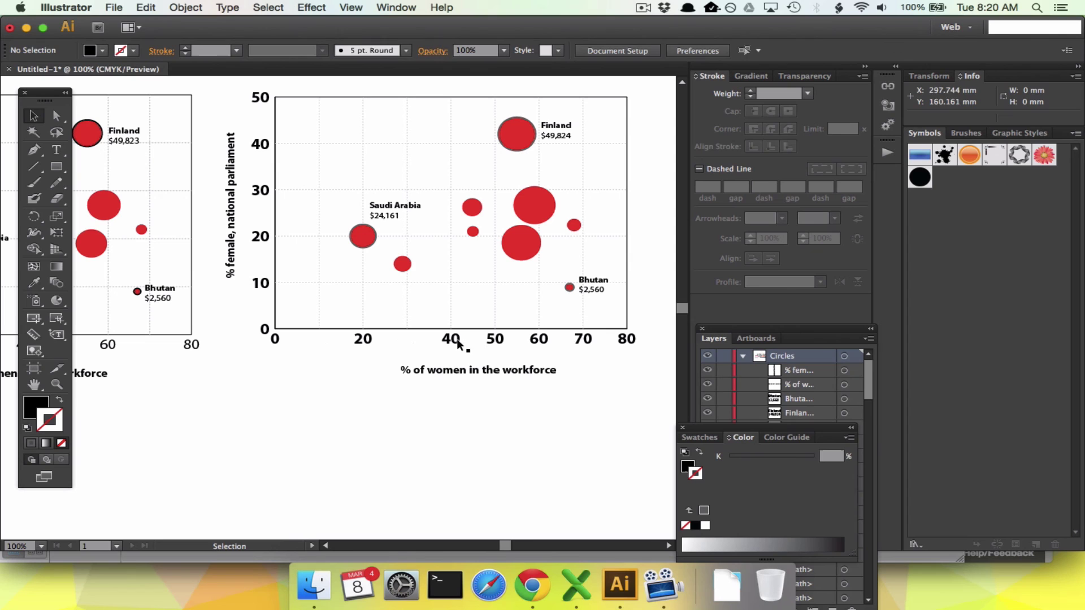
click(494, 340)
key(Delete)
click(583, 340)
key(Delete)
click(276, 339)
key(plus)
key(Delete)
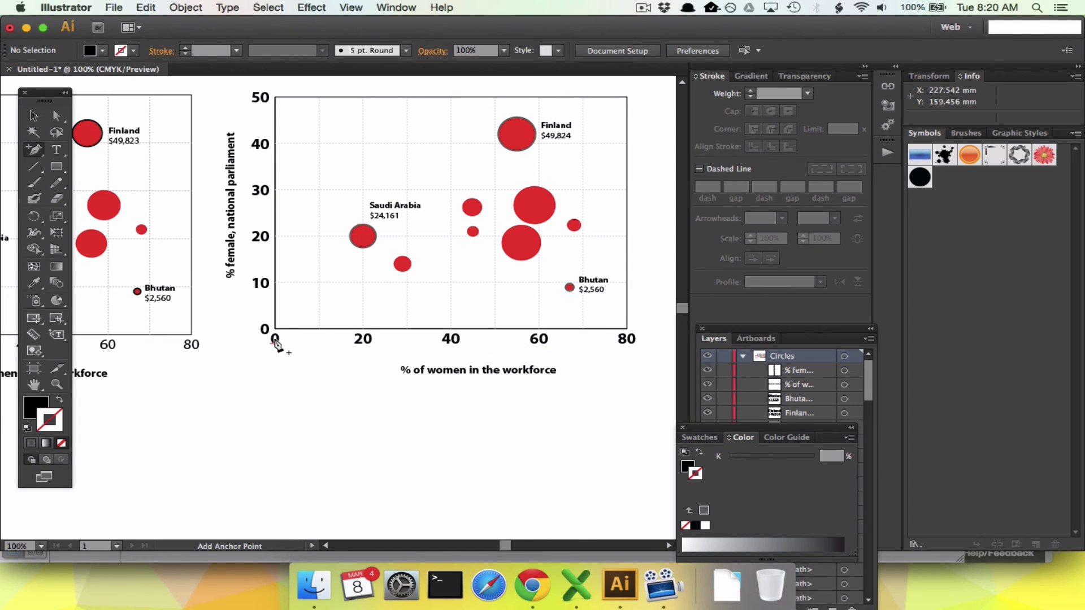
Step: Delete the y-axis tick labels 20 and 40
click(32, 116)
click(261, 284)
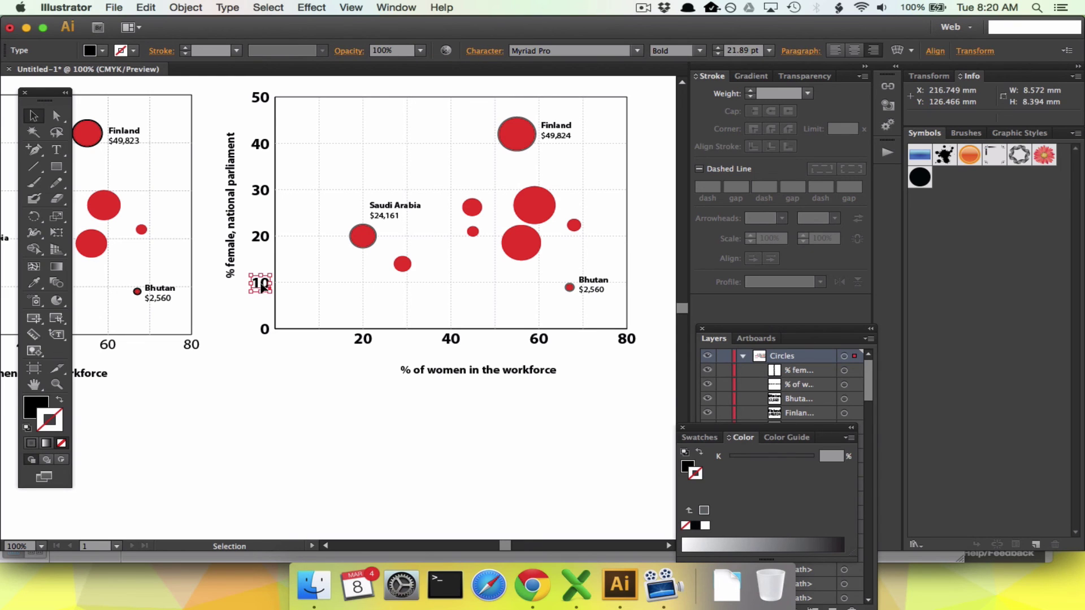
click(259, 239)
key(Delete)
click(258, 147)
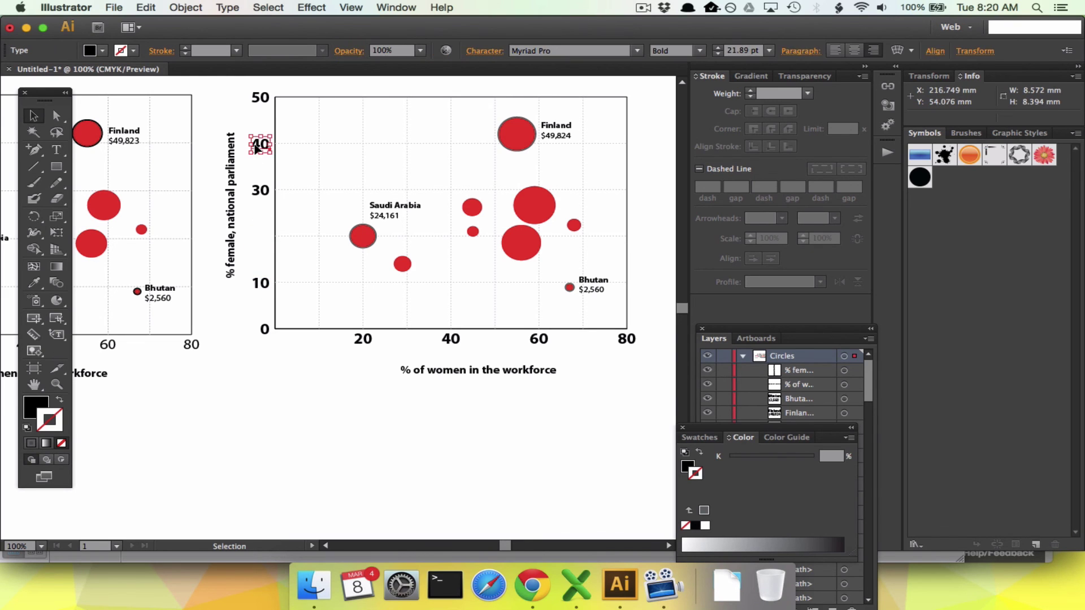
key(Delete)
scroll(256, 149, left, 10)
scroll(254, 149, right, 10)
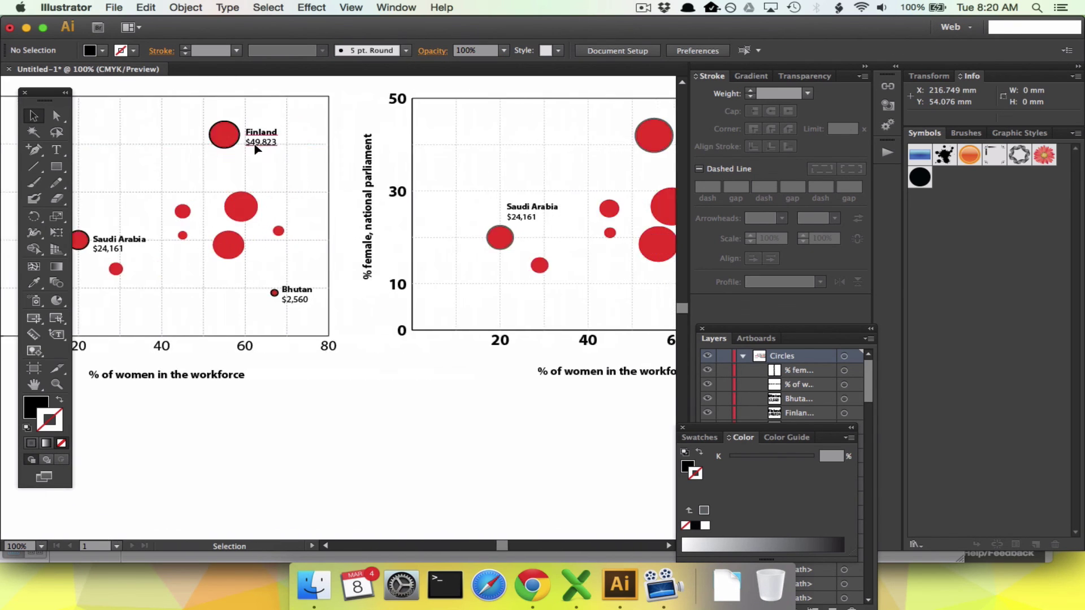
Step: Set the chart's tick labels to Regular font style at a smaller font size
drag(202, 90, 620, 349)
click(703, 51)
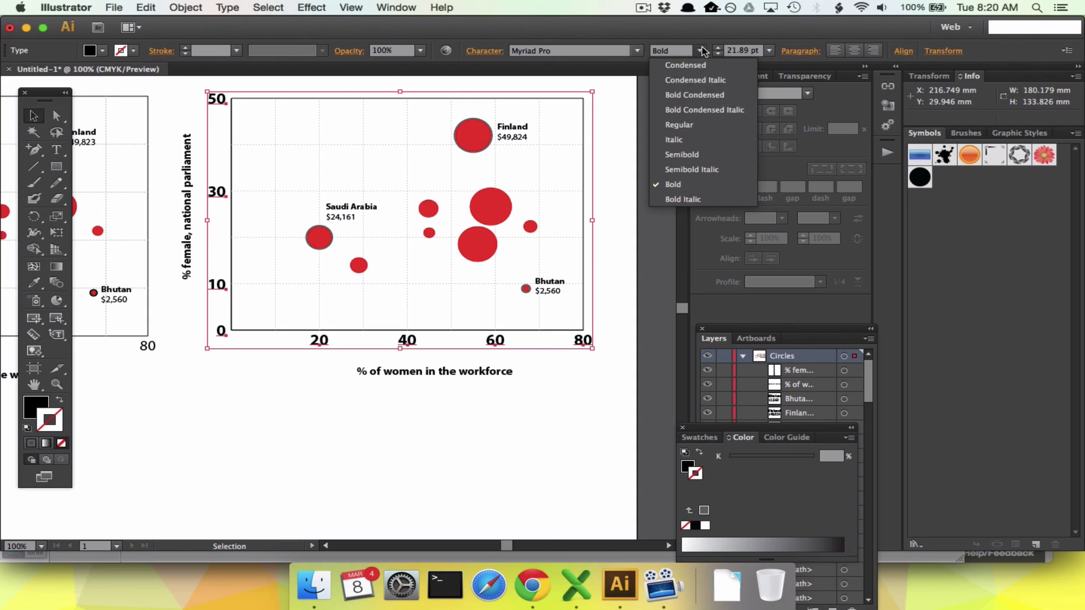
click(706, 124)
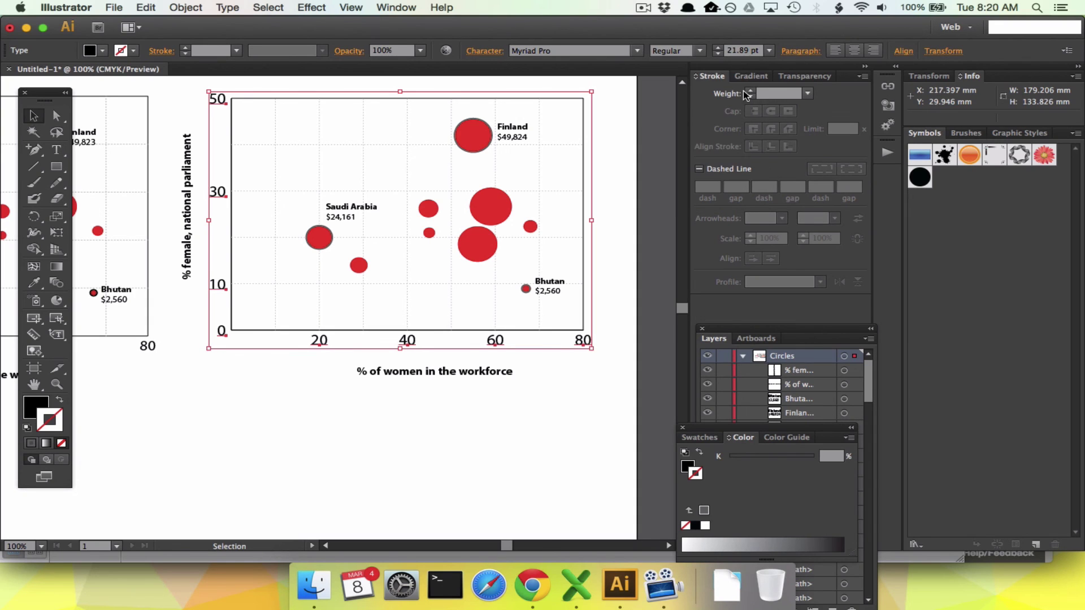
click(718, 54)
click(718, 53)
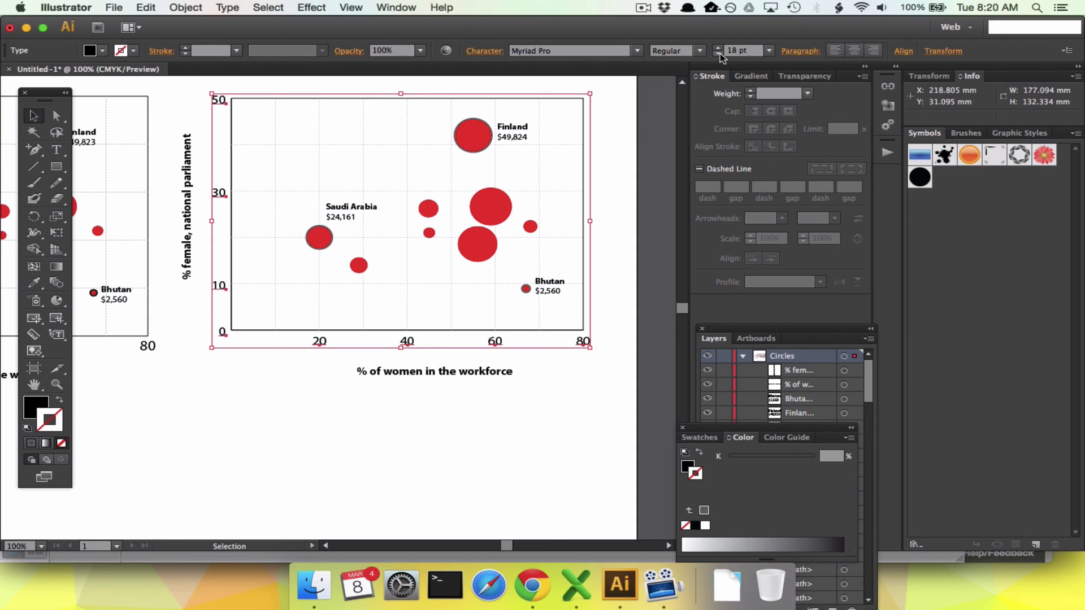
Step: Nudge the y-axis tick labels slightly to the right
drag(260, 353, 616, 339)
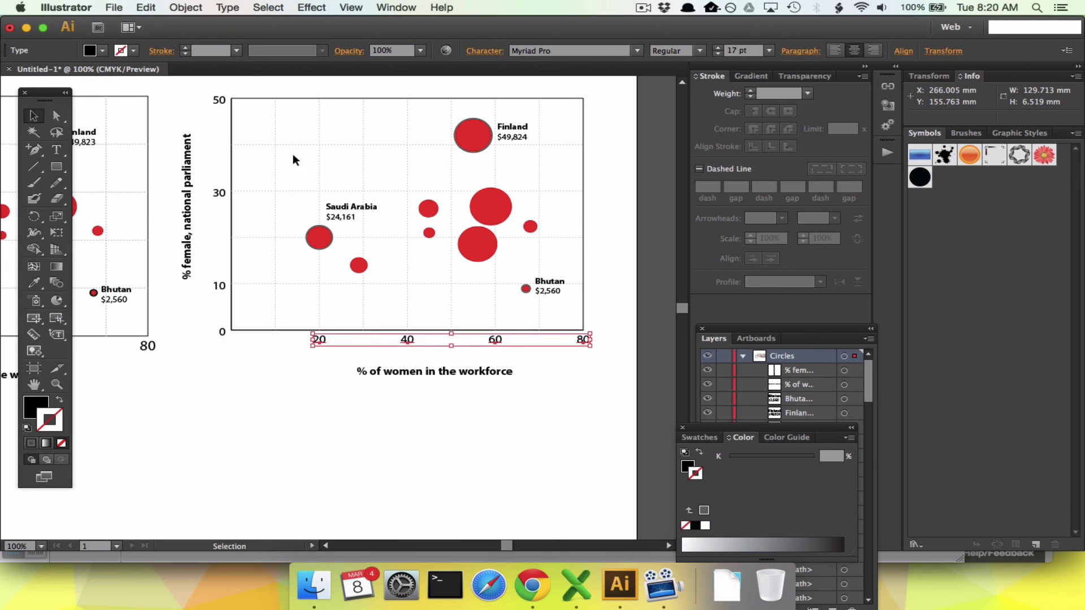
drag(205, 93, 221, 314)
key(Right)
click(223, 332)
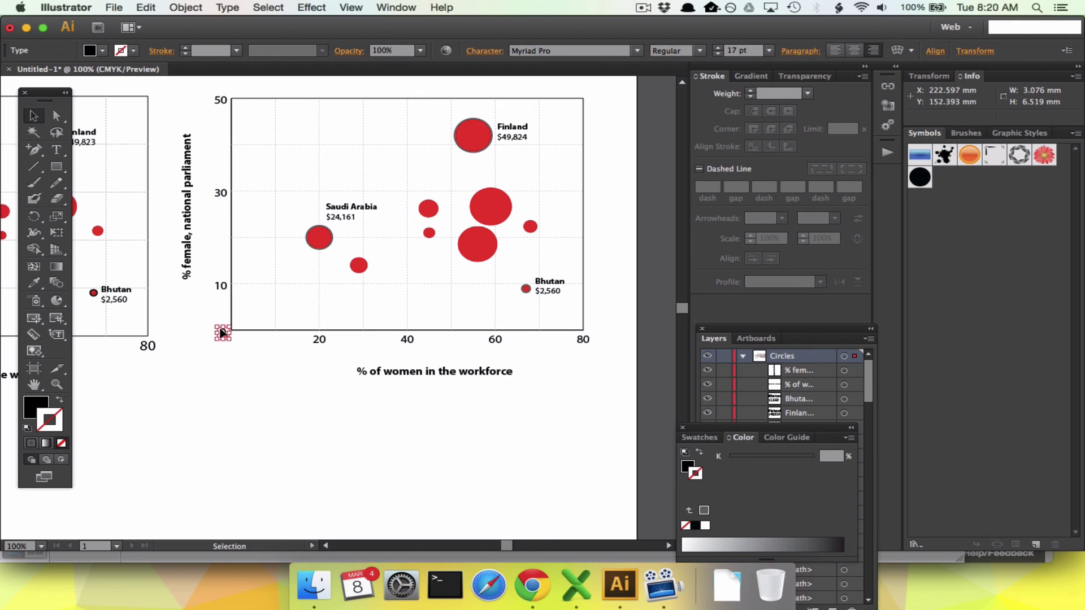
click(352, 446)
Step: Move the Saudi Arabia label closer to its circle
scroll(351, 447, up, 3)
scroll(352, 446, right, 3)
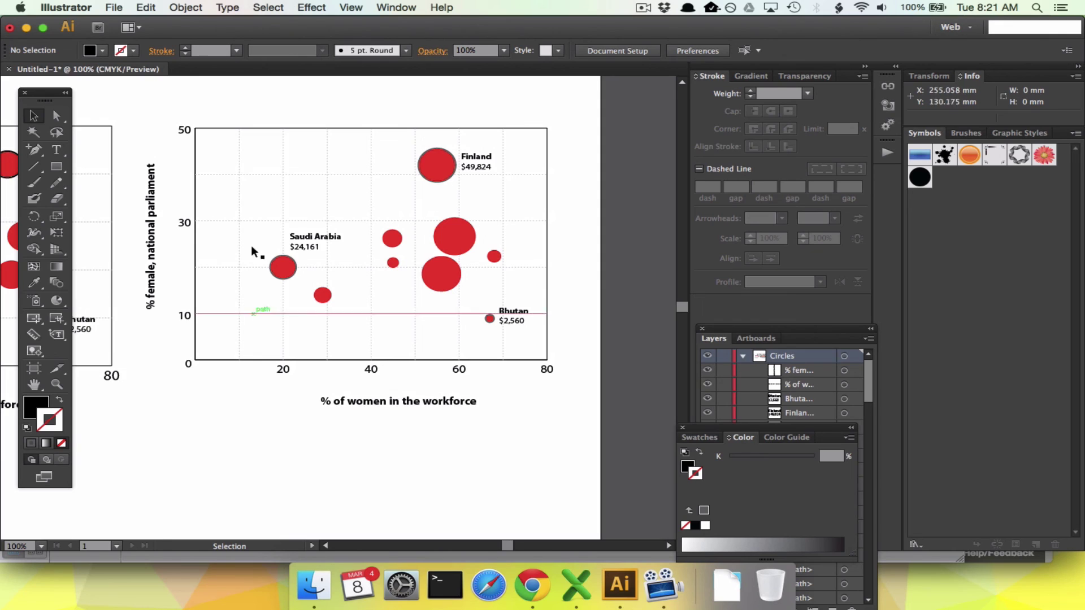
drag(314, 240, 319, 253)
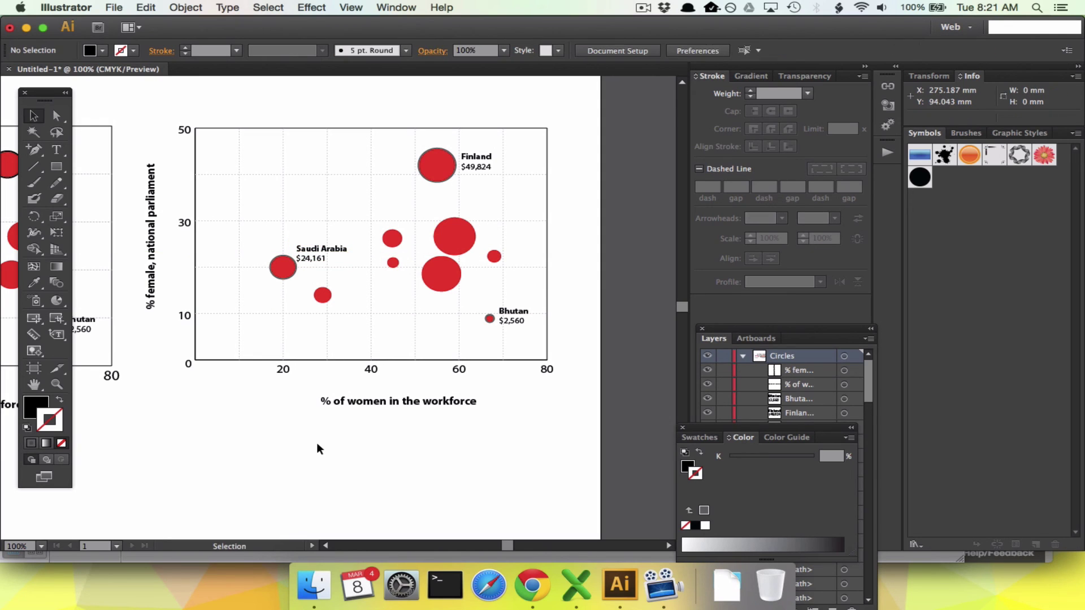